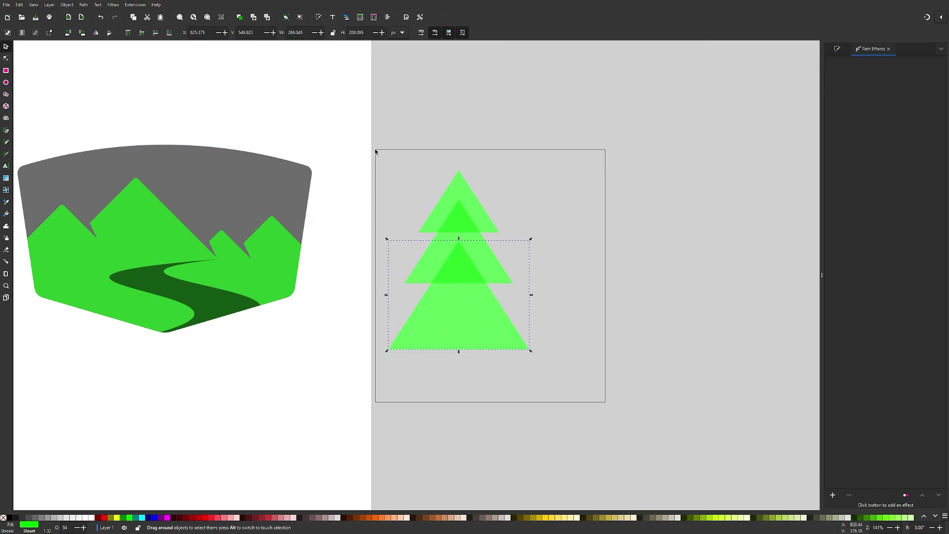
left_click_drag(615, 429, 332, 117)
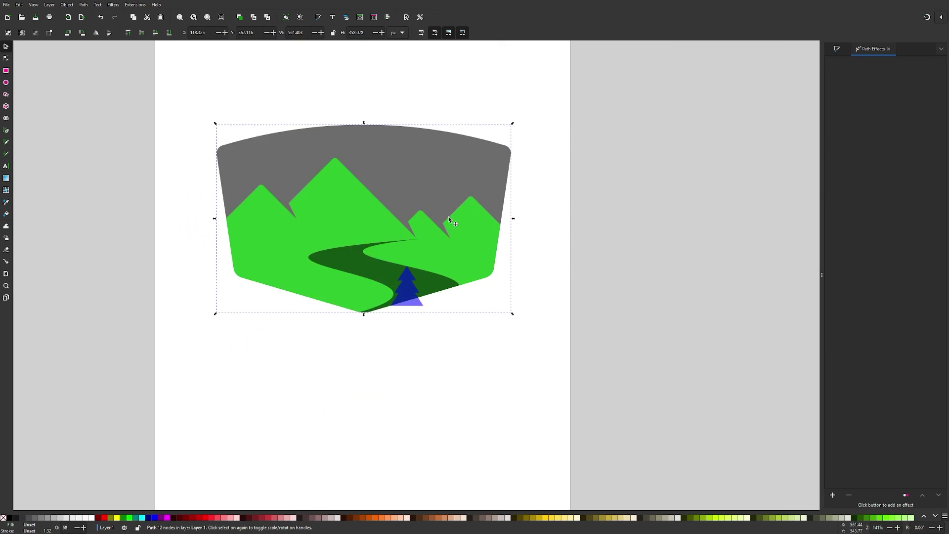
left_click_drag(521, 374, 131, 77)
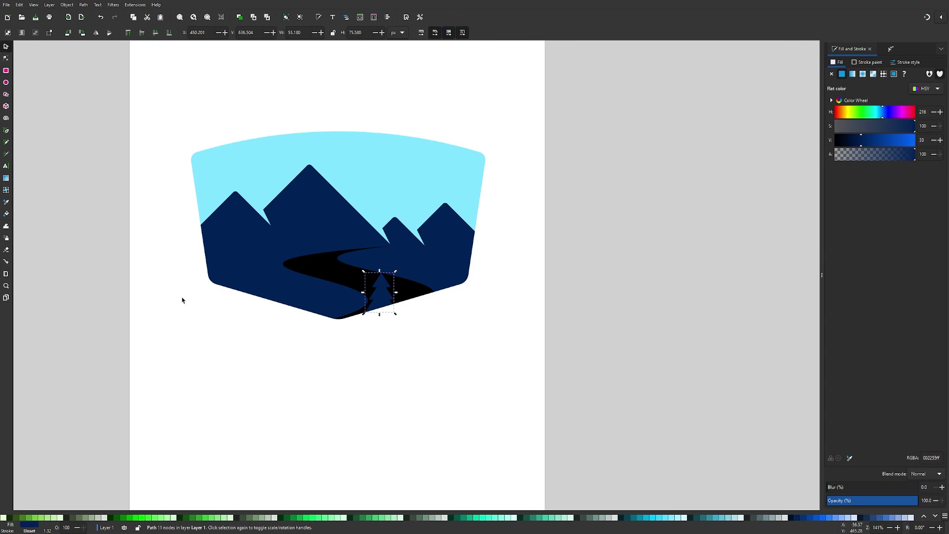
left_click(180, 297)
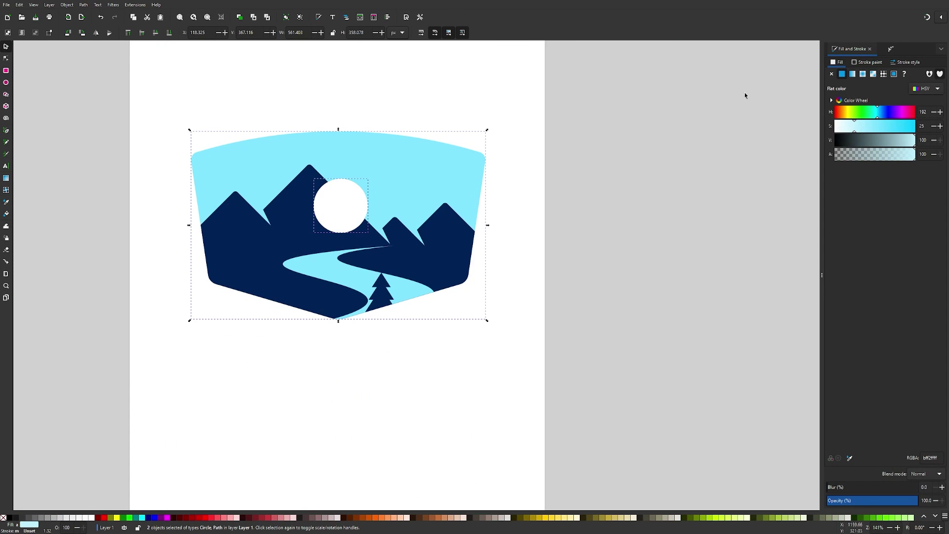
key("ctrl+shift+a")
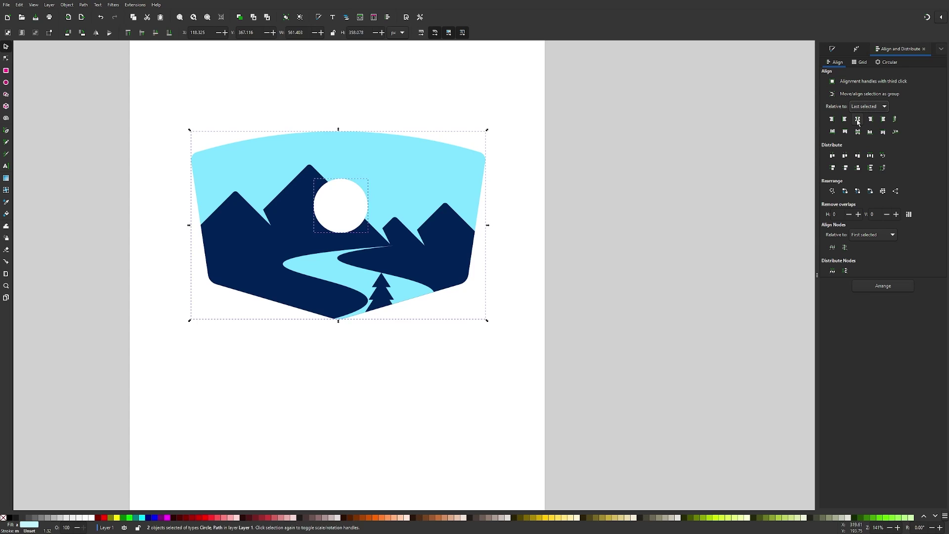
left_click(368, 210)
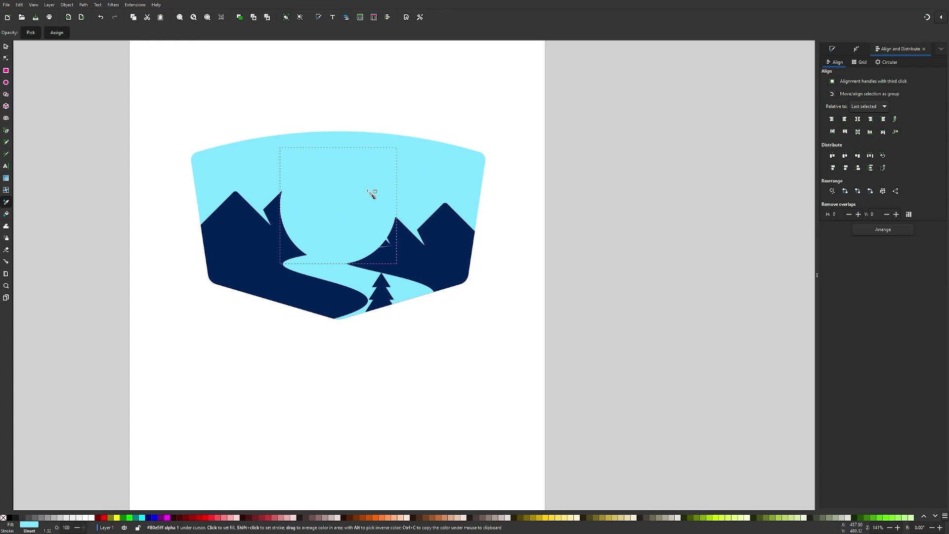
key("ctrl+shift+f")
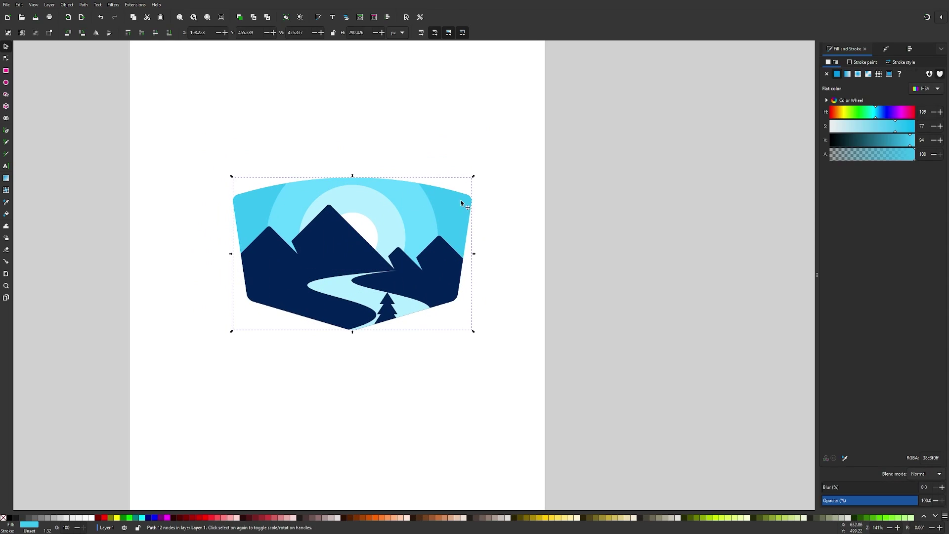
left_click(101, 518, "shift")
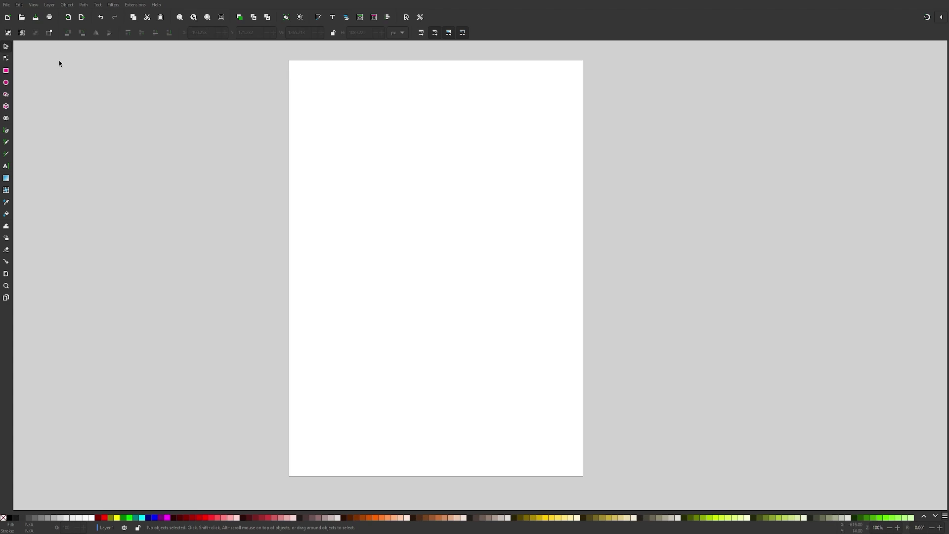
left_click(34, 4)
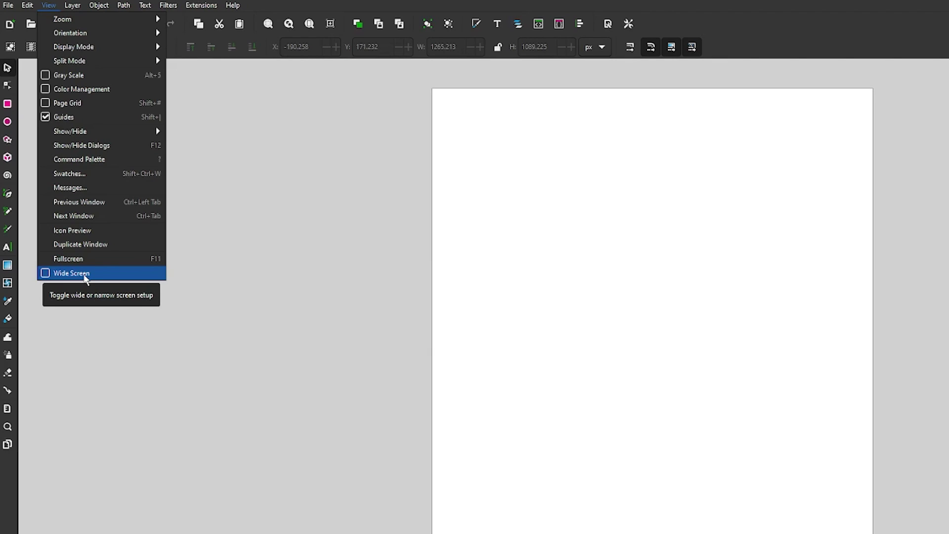
left_click(226, 236)
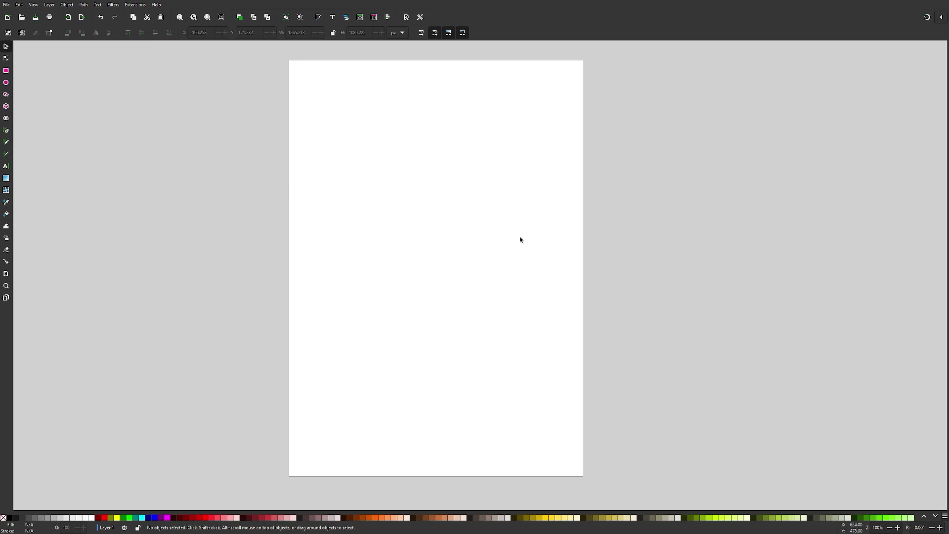
left_click_drag(521, 240, 517, 243)
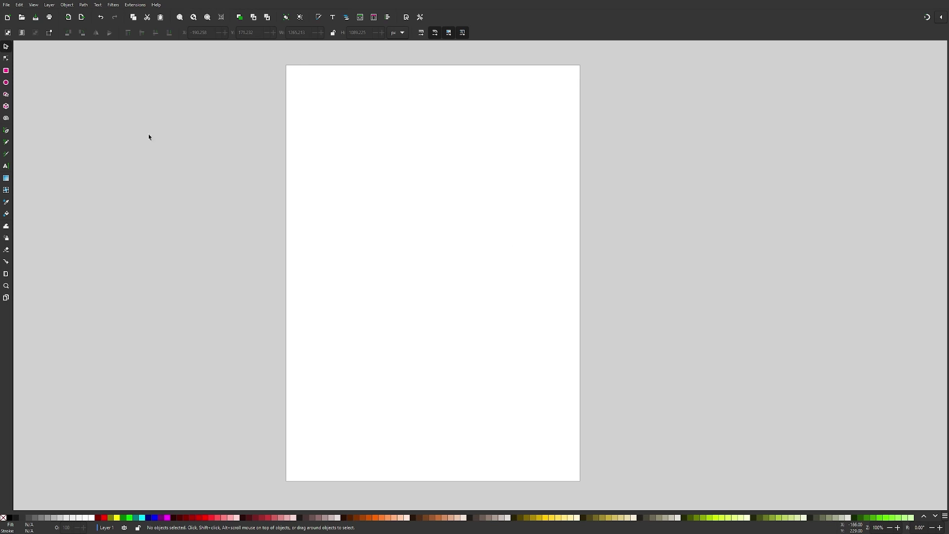
Draw an upright six-corner polygon about 566 px wide and 653 px high on the page and move it slightly upward
left_click(8, 95)
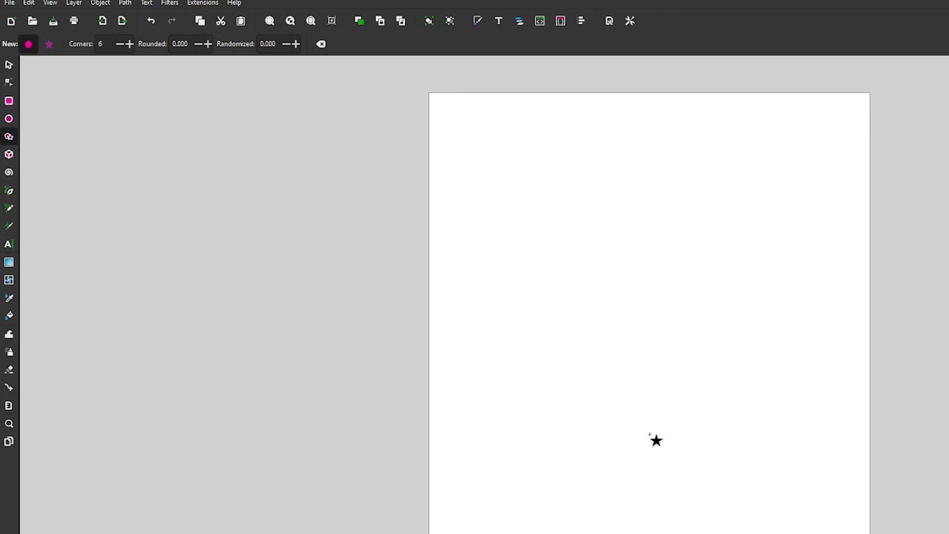
left_click_drag(650, 434, 652, 298)
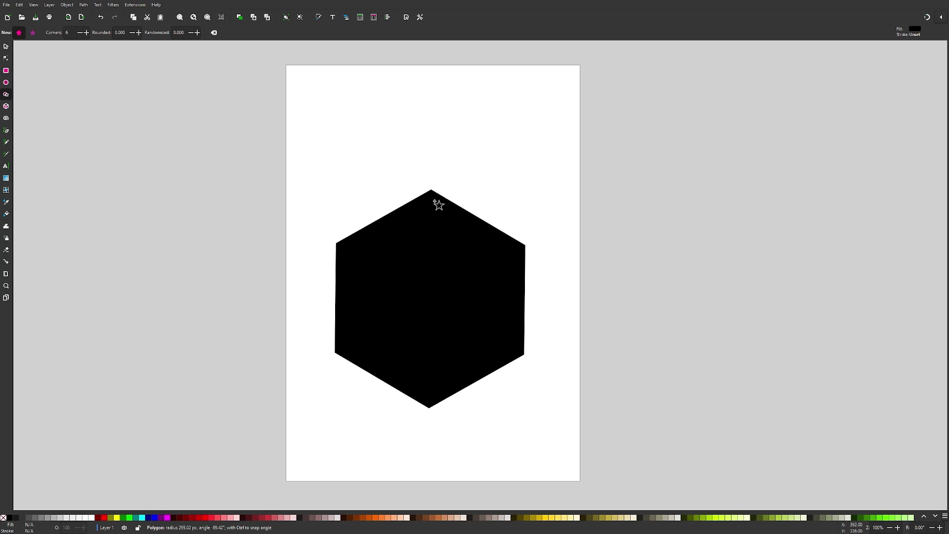
left_click_drag(434, 201, 440, 179)
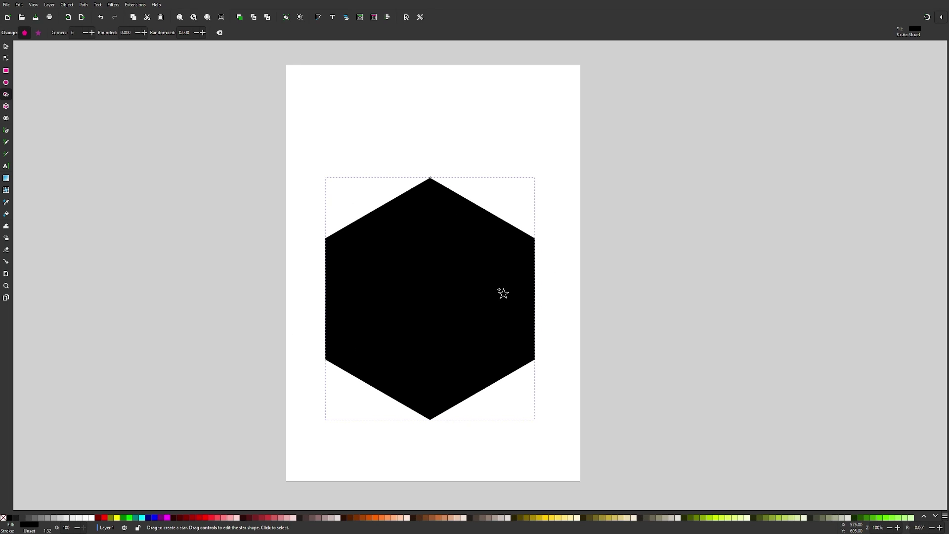
left_click(6, 46)
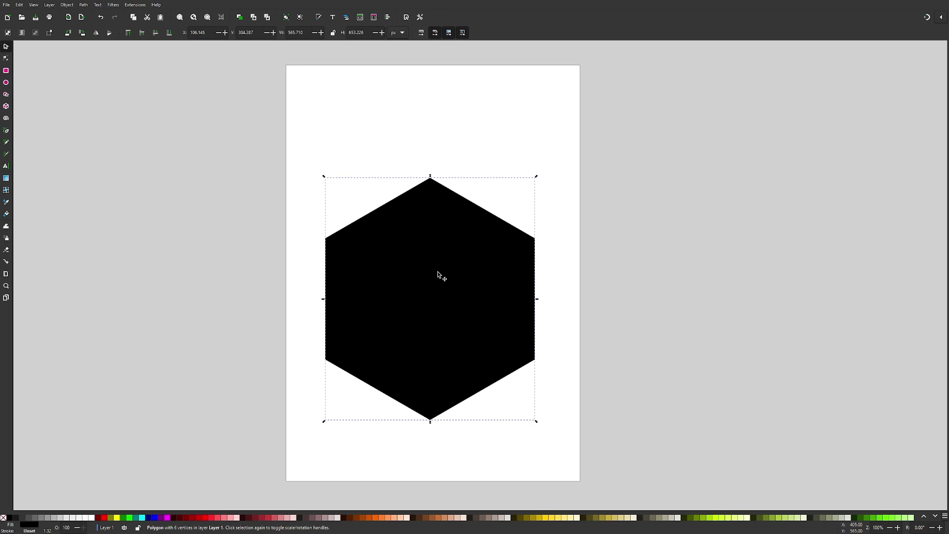
left_click_drag(439, 276, 426, 234)
scroll(509, 260, "right", 1)
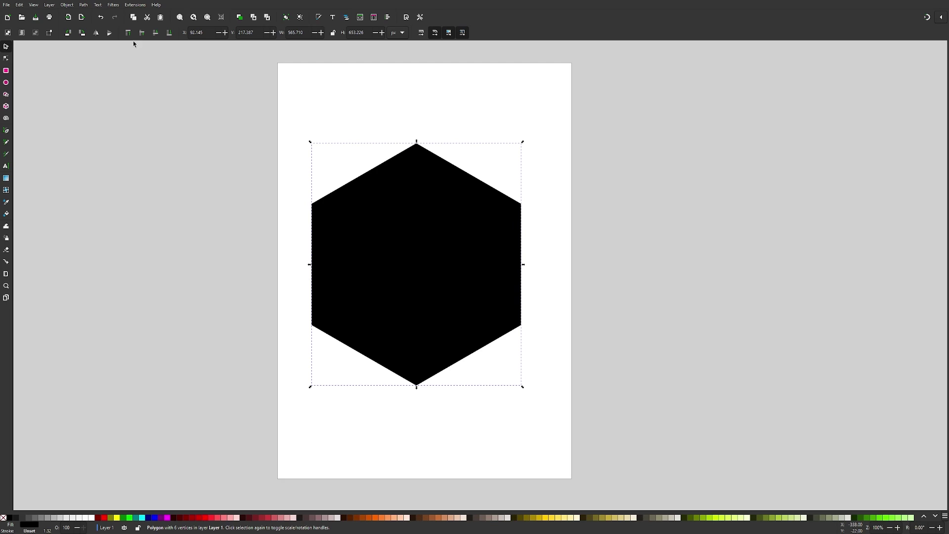
Convert the hexagon to a path and scale its top and bottom nodes symmetrically toward the centre to flatten both points
left_click(84, 5)
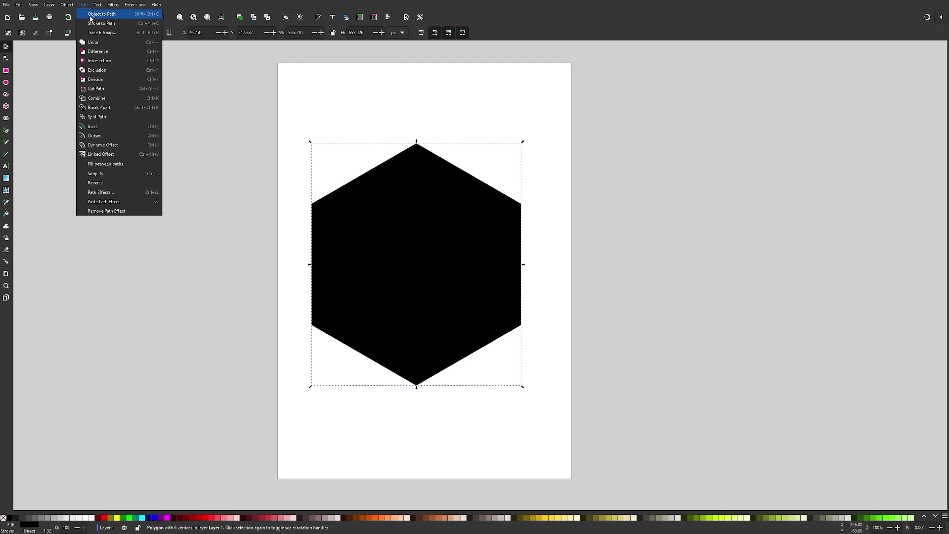
left_click(90, 15)
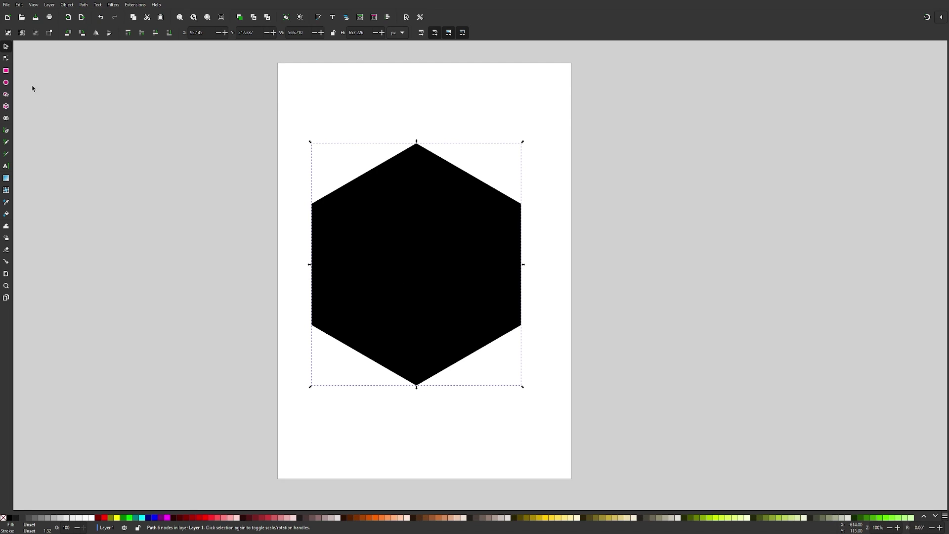
left_click(6, 58)
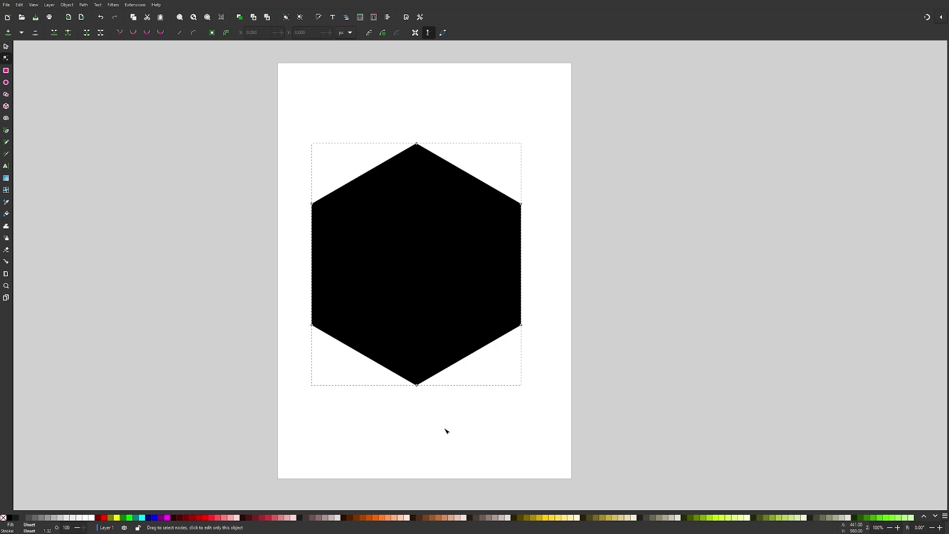
left_click_drag(454, 432, 384, 109)
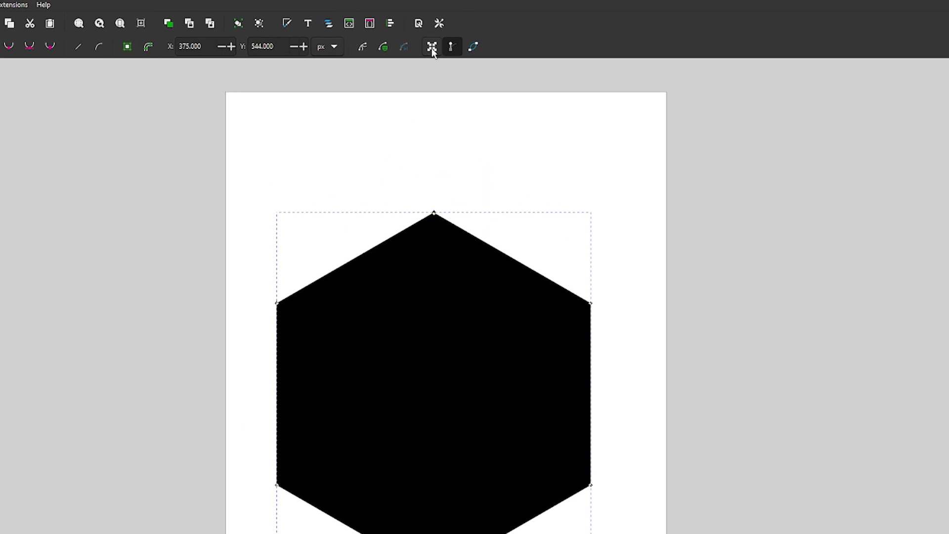
left_click(432, 49)
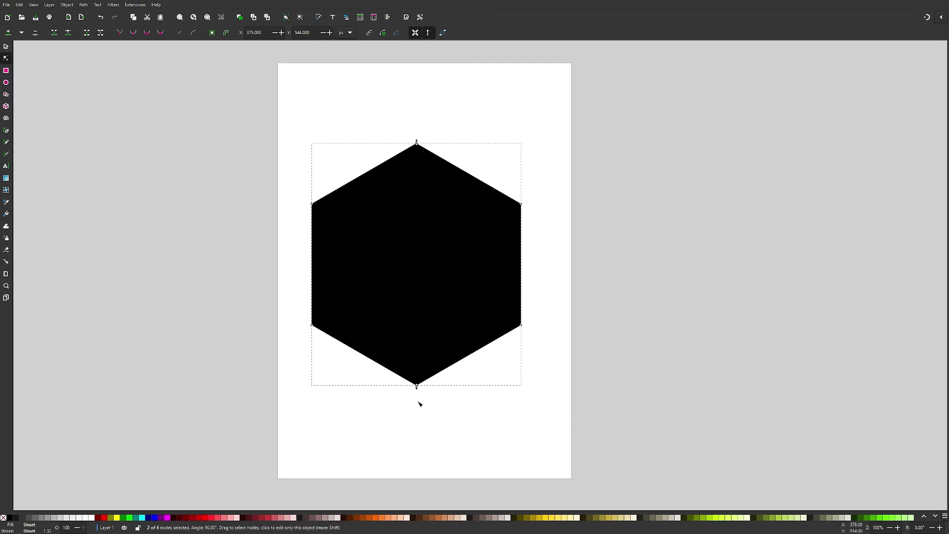
mouse_move(417, 387)
left_mouse_down()
mouse_move(432, 339)
mouse_move(430, 382)
left_mouse_up()
Narrow the polygon's three lower nodes symmetrically and raise them, forming a tapered badge about 367 px high; hide the node transformation handles
left_click_drag(578, 405, 236, 279)
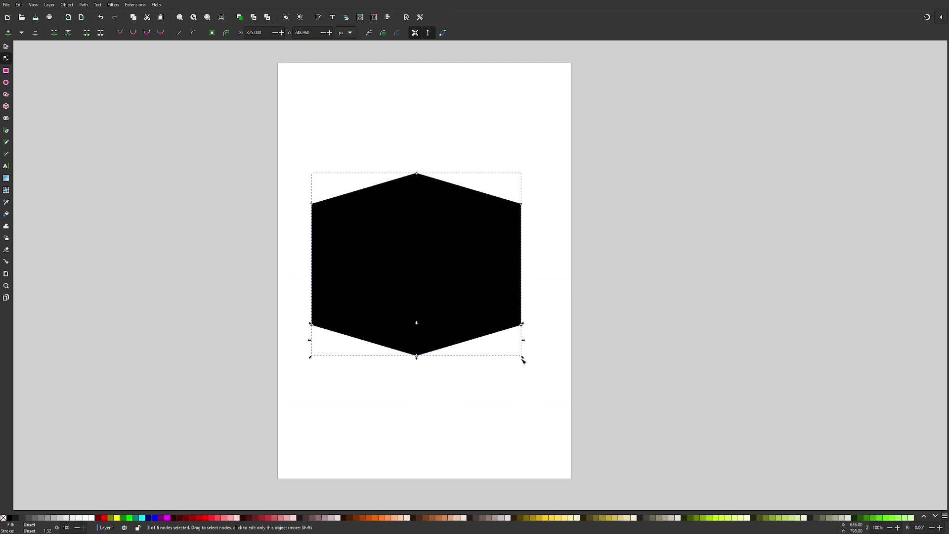
left_click_drag(523, 360, 500, 358)
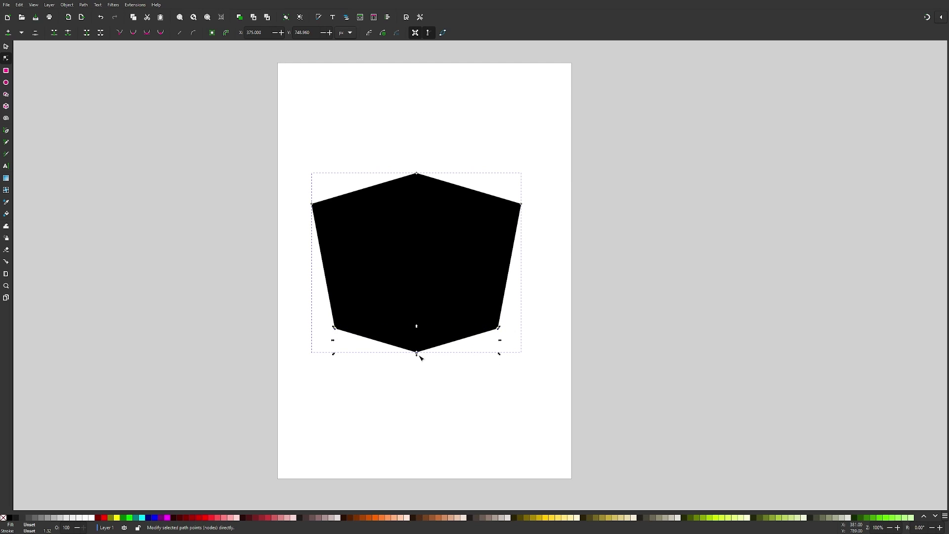
left_click_drag(417, 349, 424, 304)
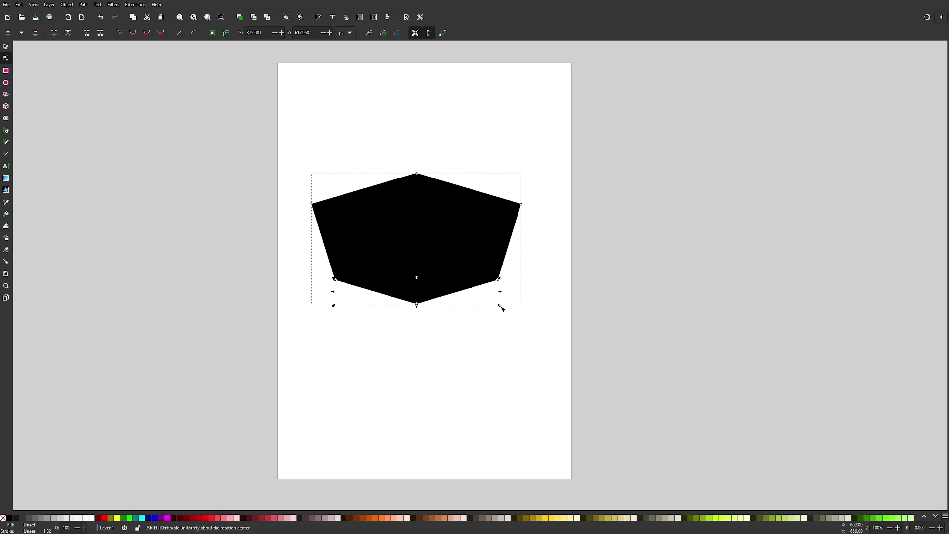
mouse_move(501, 307)
left_mouse_down()
mouse_move(517, 327)
mouse_move(511, 322)
left_mouse_up()
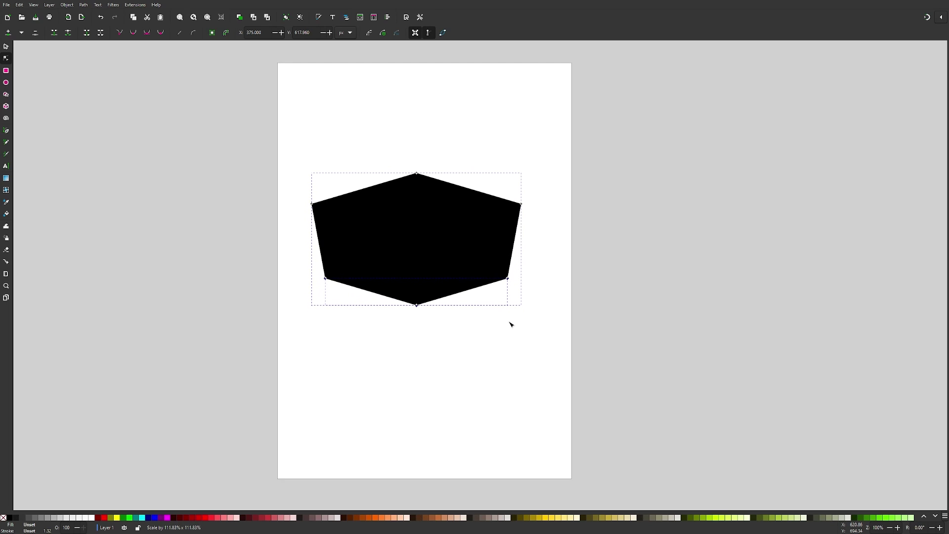
left_click_drag(418, 305, 421, 312)
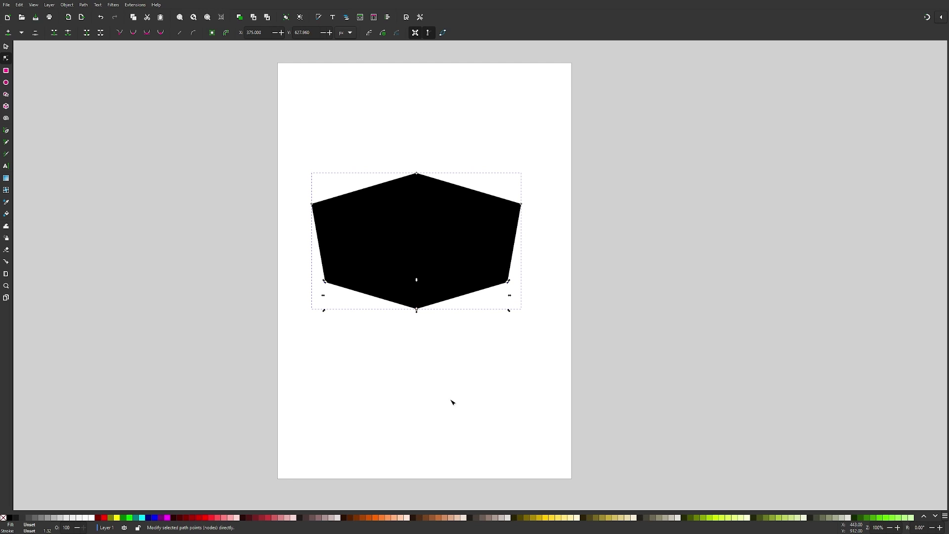
scroll(477, 356, "right", 1)
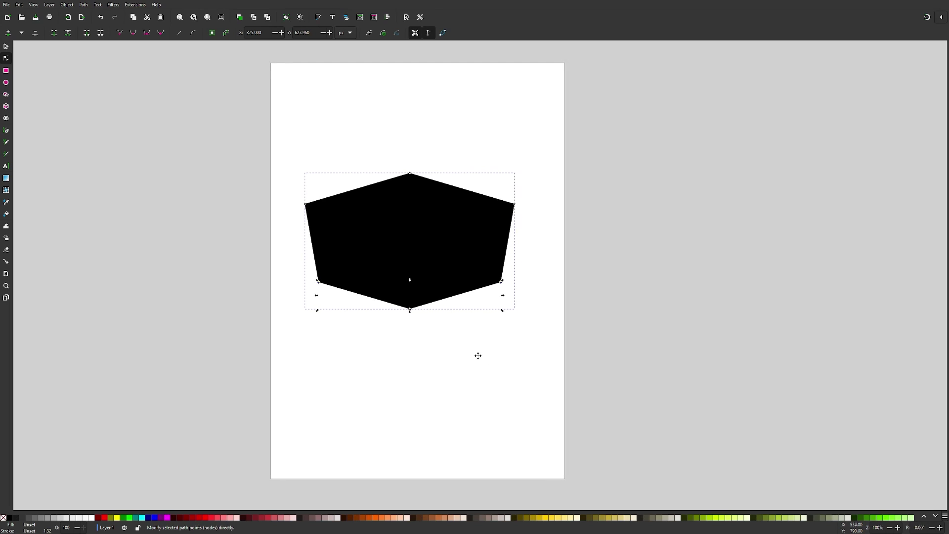
left_click(415, 33)
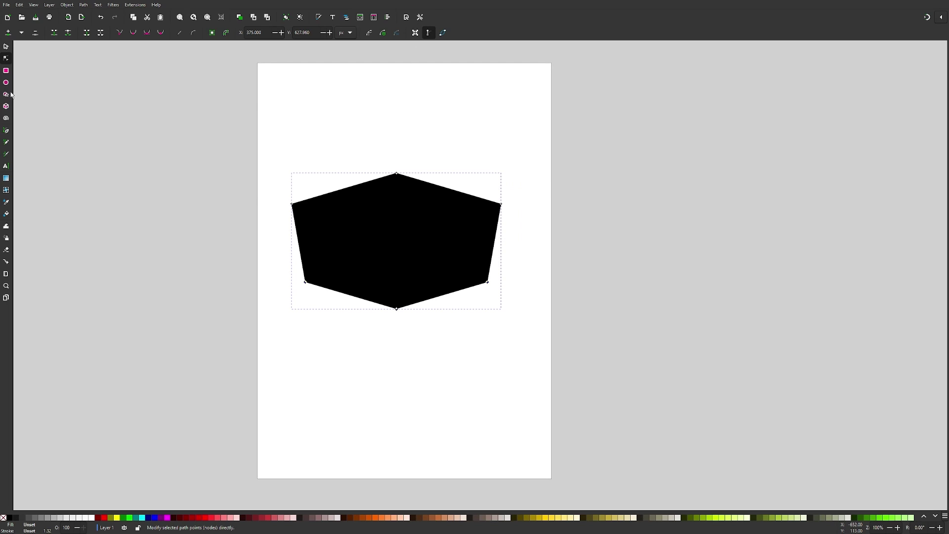
Set the badge shape's opacity to 57.5%
left_click(6, 46)
scroll(460, 290, "right", 1)
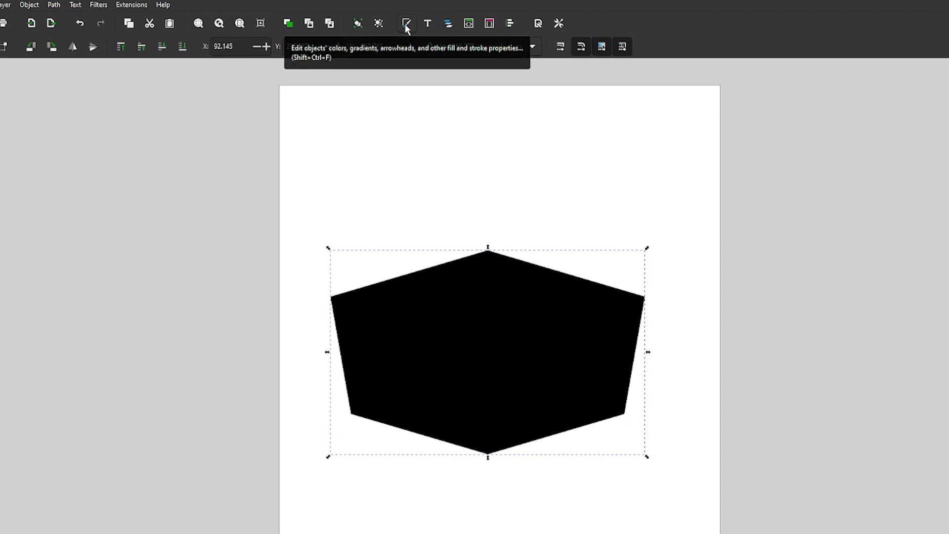
left_click(405, 26)
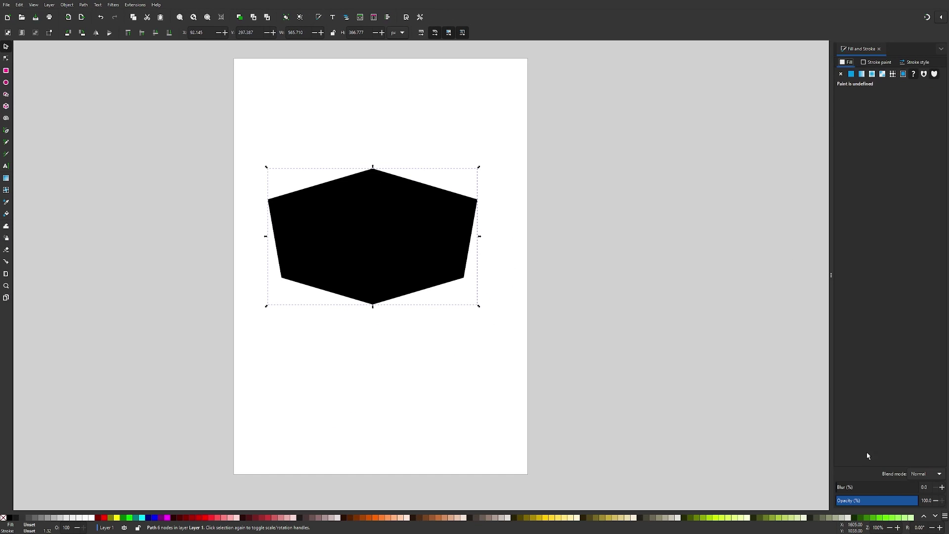
left_click_drag(883, 501, 883, 502)
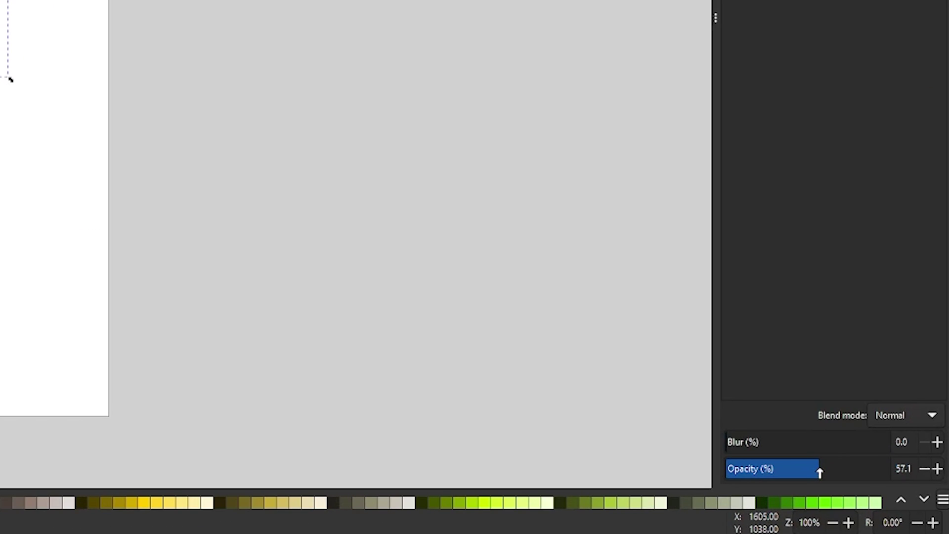
left_click_drag(820, 472, 820, 472)
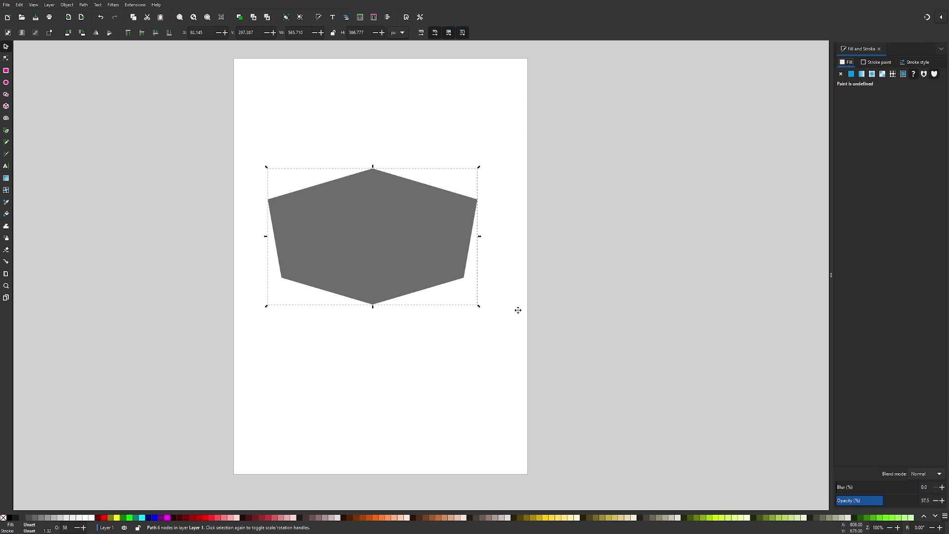
scroll(524, 314, "right", 2)
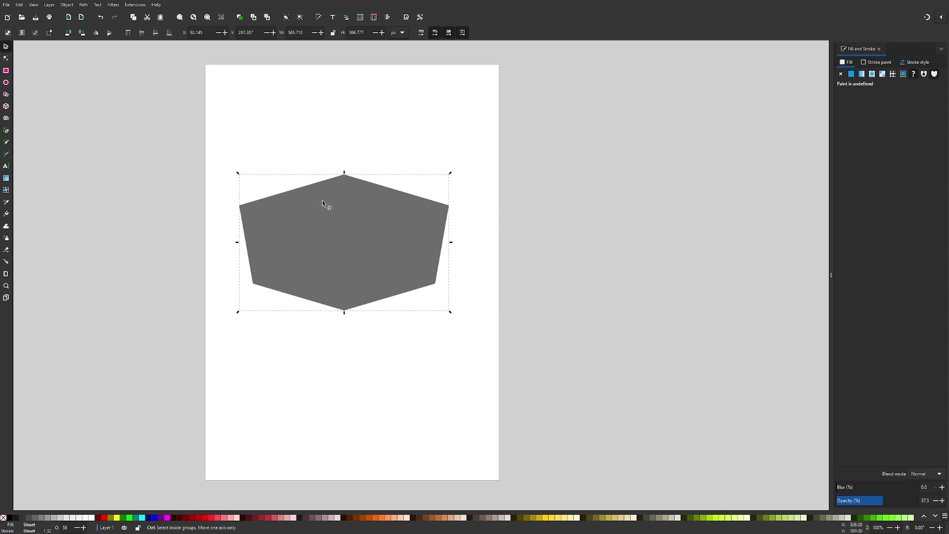
scroll(322, 200, "up", 3, "ctrl")
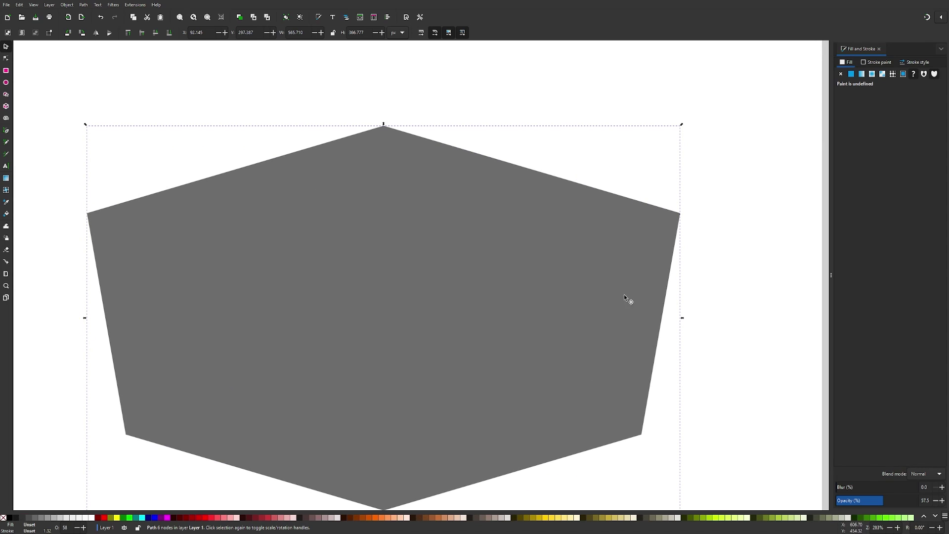
scroll(527, 318, "down", 3)
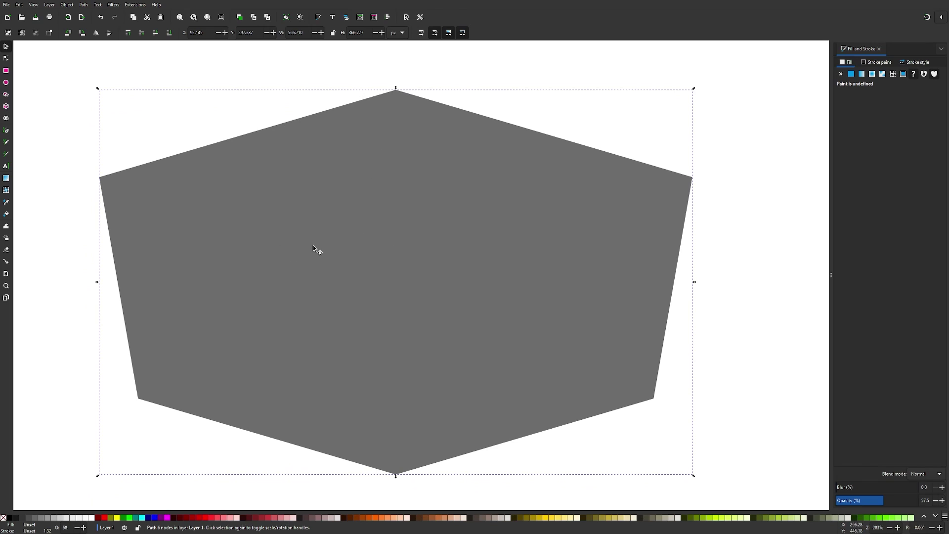
scroll(313, 246, "down", 1, "ctrl")
scroll(355, 241, "right", 2)
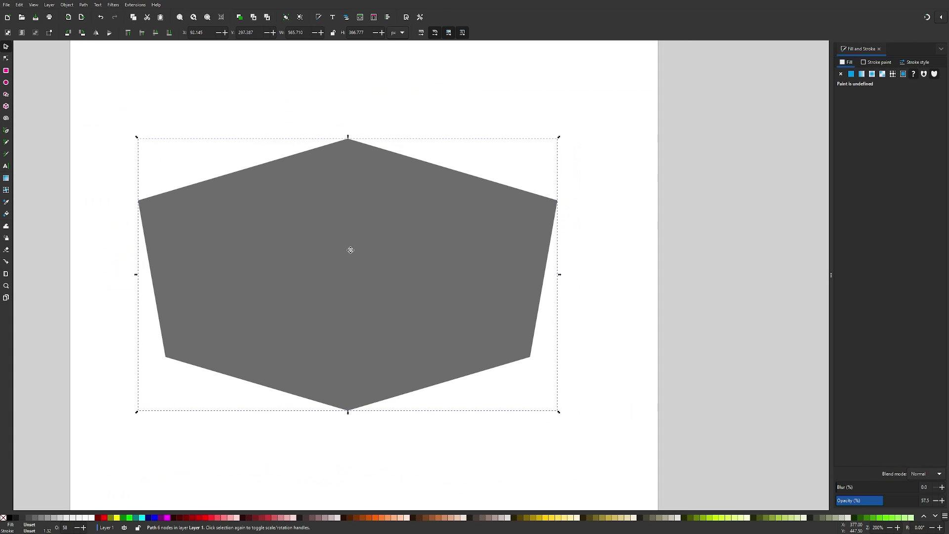
Add the Corners (Fillet/Chamfer) path effect to the badge shape
left_click(85, 5)
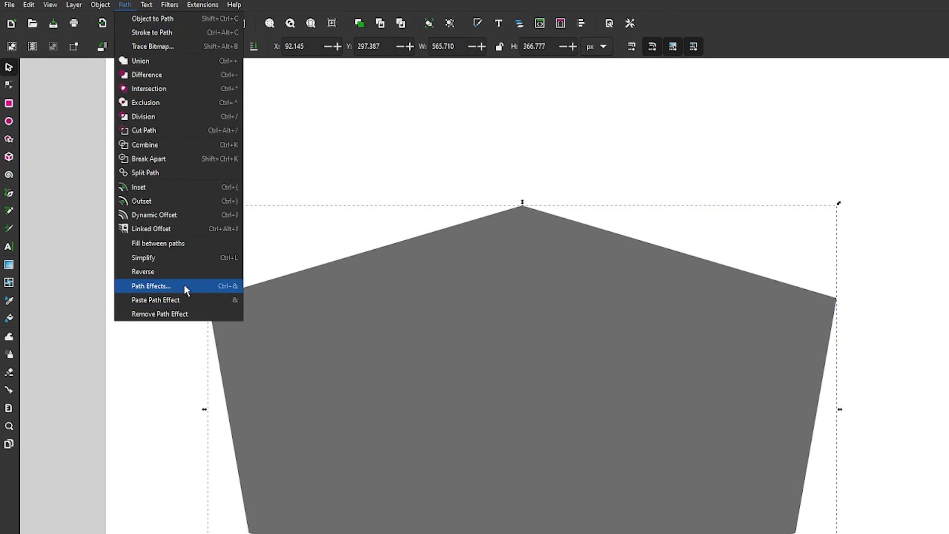
left_click(184, 287)
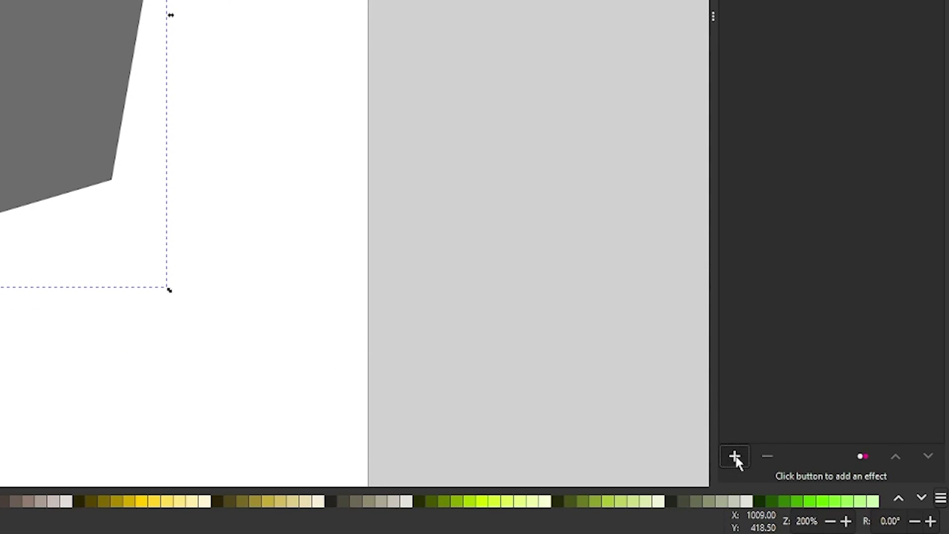
left_click(844, 495)
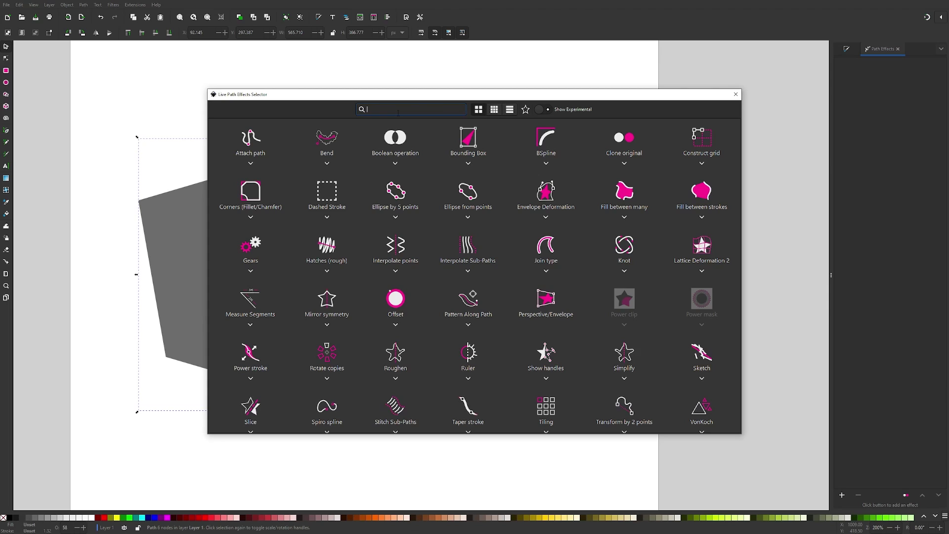
type("corn")
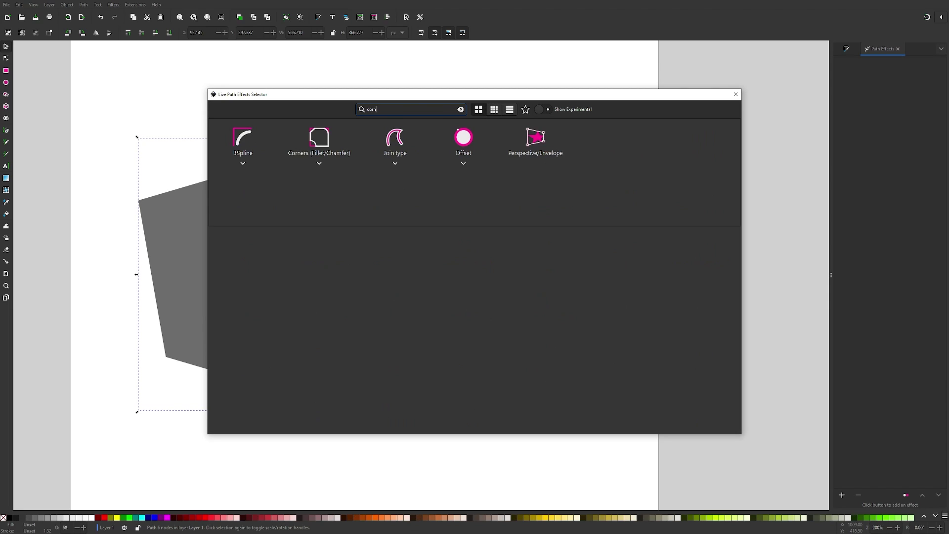
left_click(323, 140)
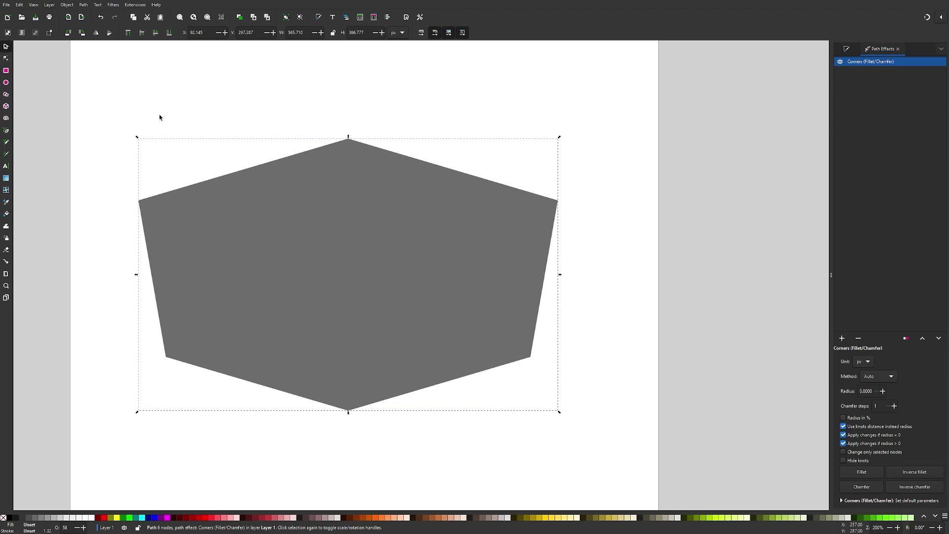
Select all six nodes of the badge and round its corners slightly and equally with the fillet effect
left_click(6, 59)
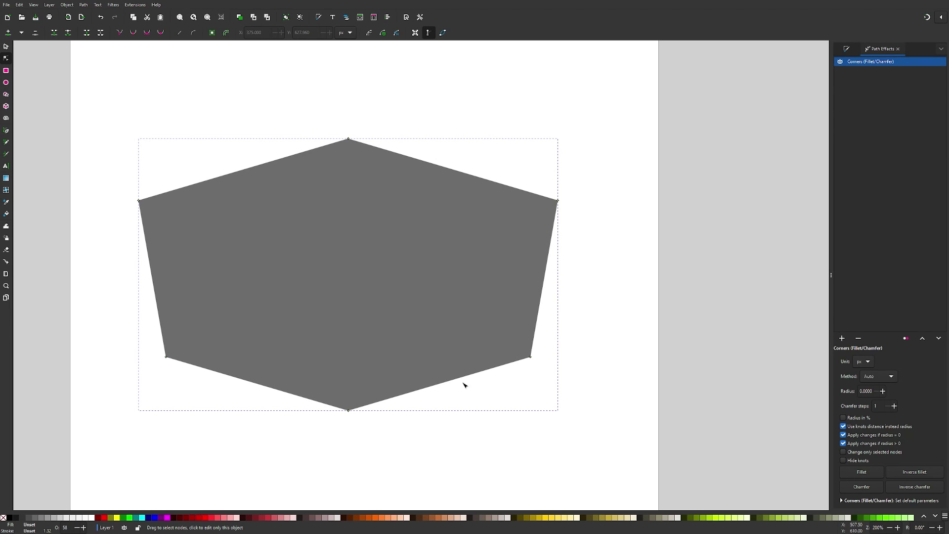
left_click_drag(593, 449, 113, 100)
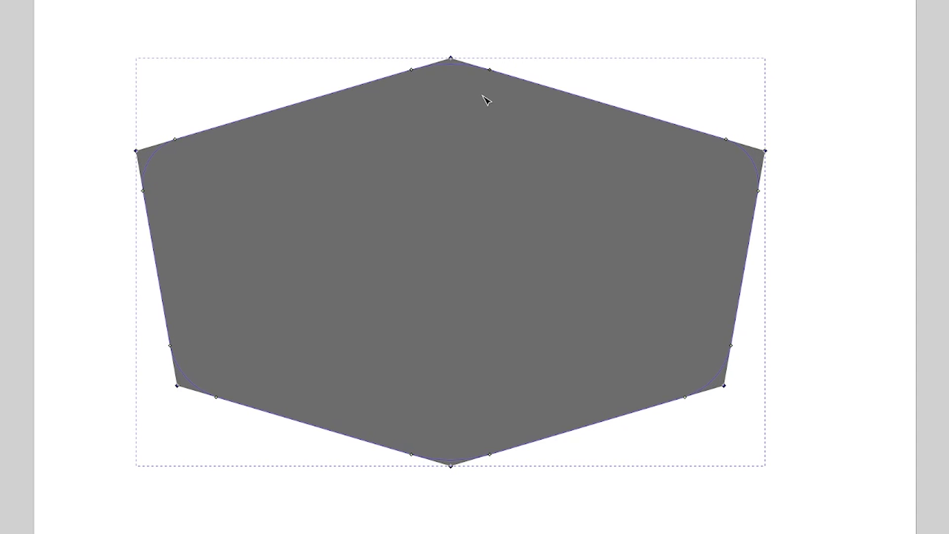
left_click_drag(486, 100, 475, 87)
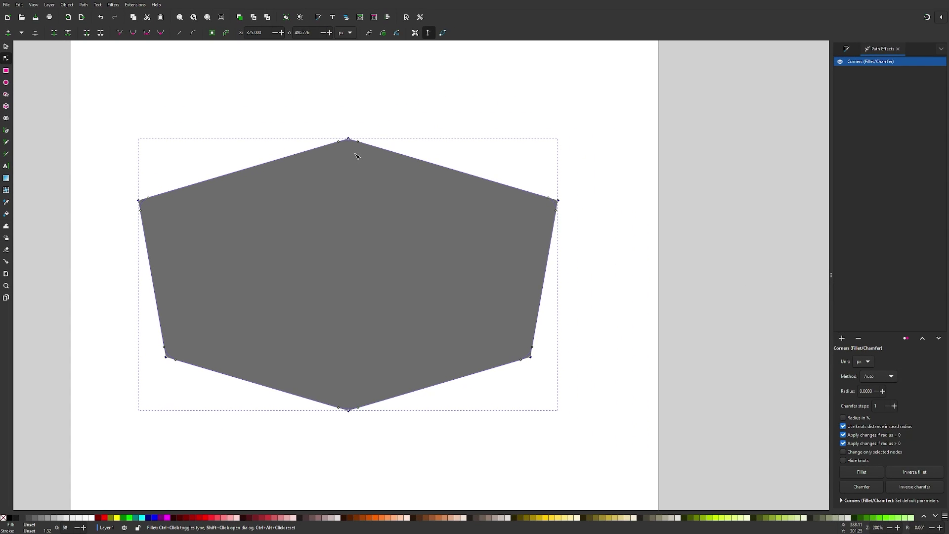
key("ctrl+a")
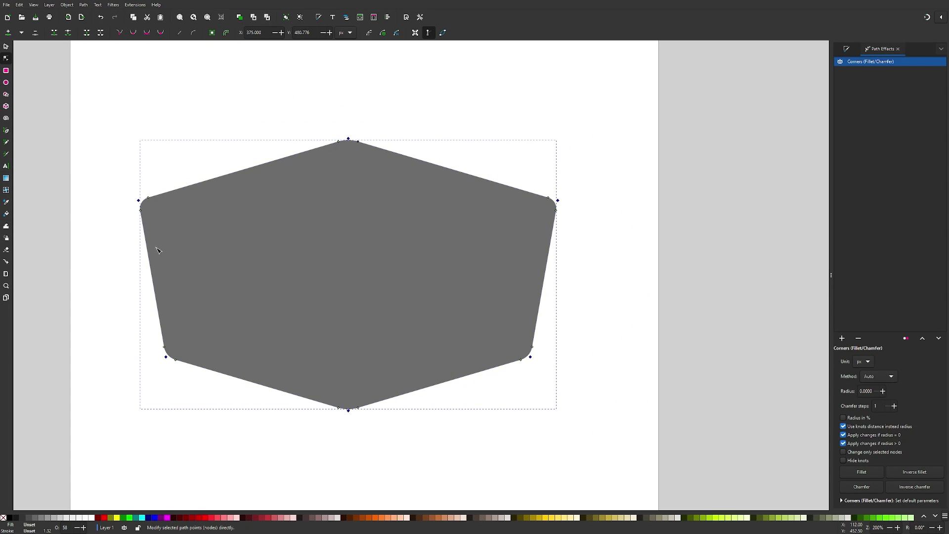
scroll(140, 201, "up", 3)
scroll(250, 244, "down", 4)
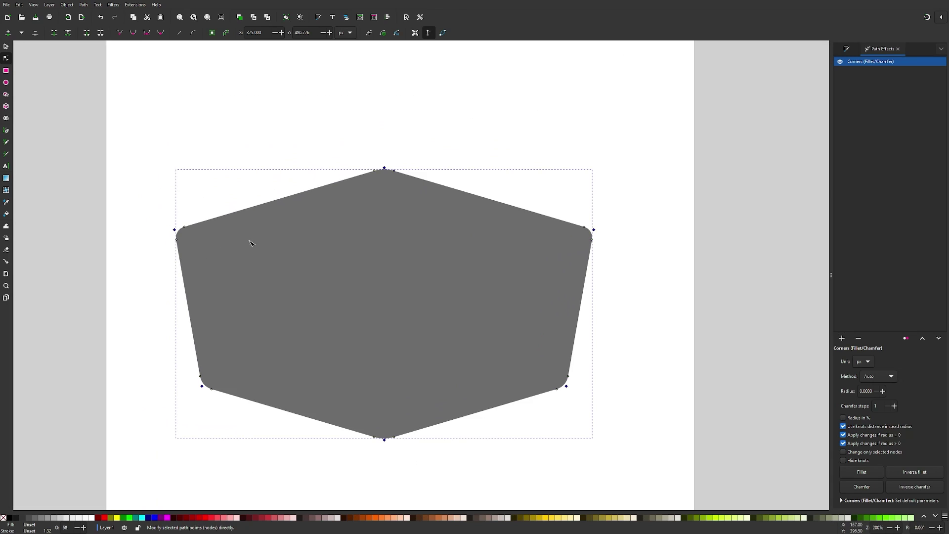
scroll(329, 250, "up", 1)
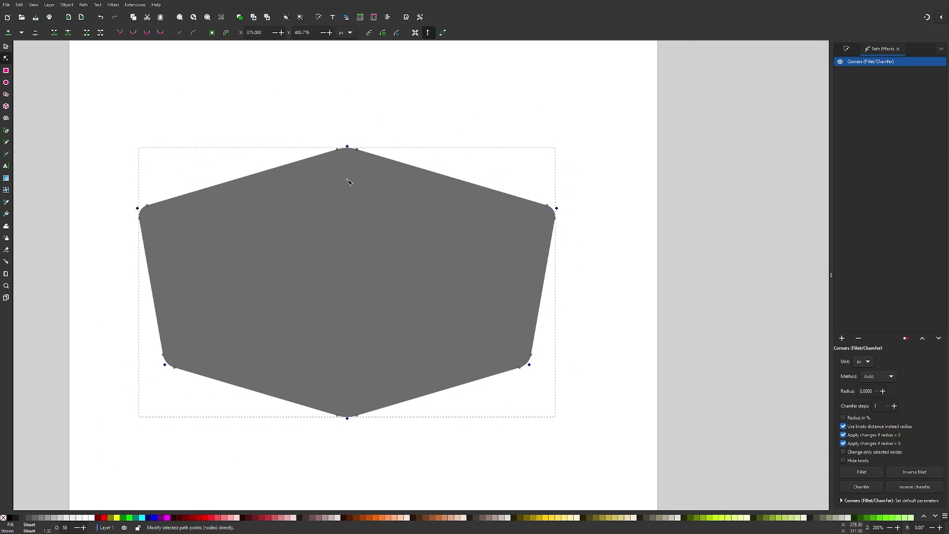
Widen only the top corner's fillet into a broad arc reaching both upper corners, and convert the badge to a path
key("Escape")
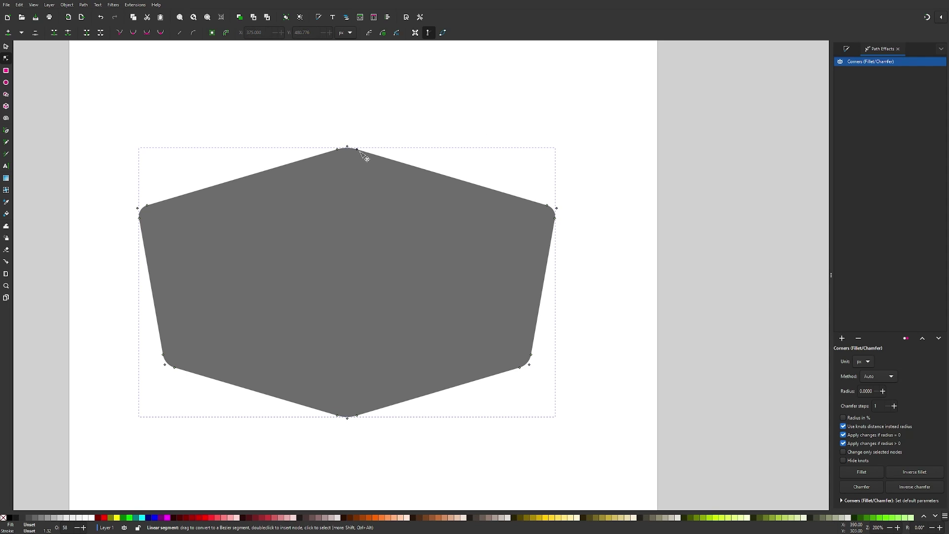
left_click_drag(366, 156, 543, 215)
key("ctrl+z")
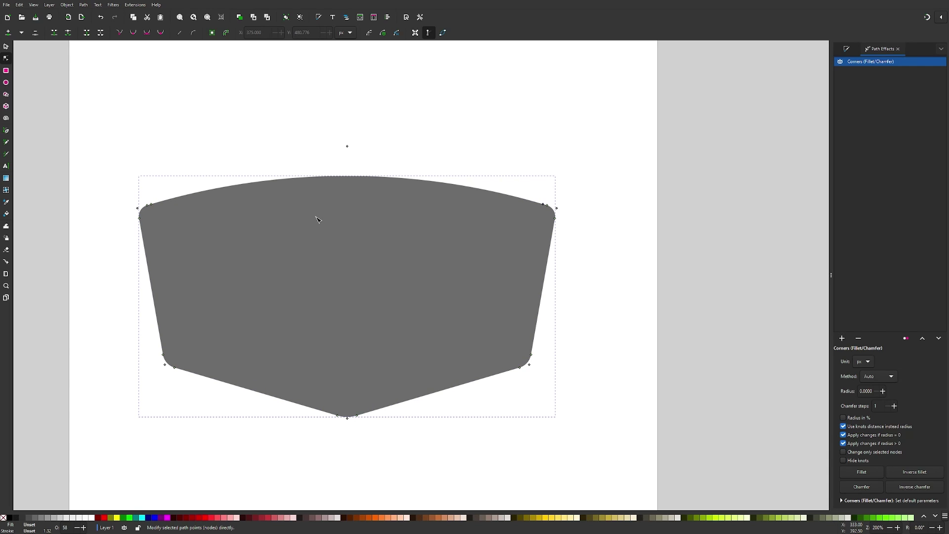
left_click(87, 4)
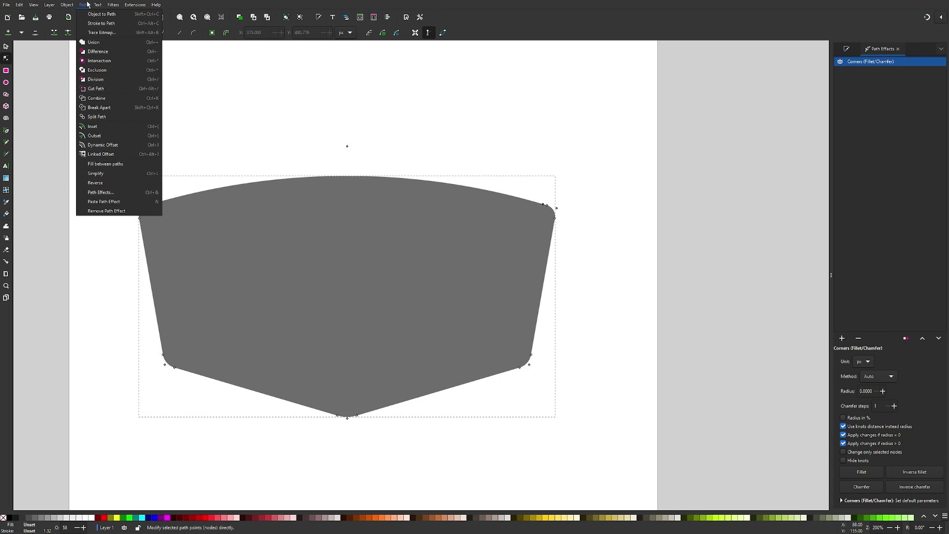
left_click(96, 12)
left_click(6, 46)
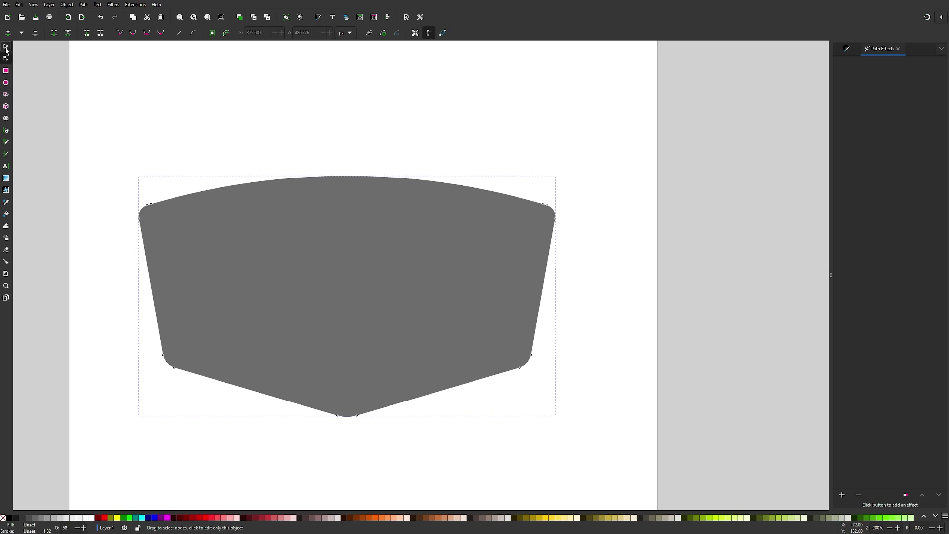
Move the badge up the page and lower its bottom and lower-side nodes together, making it about 358 px high
key("1")
scroll(433, 272, "down", 3)
scroll(433, 271, "right", 2)
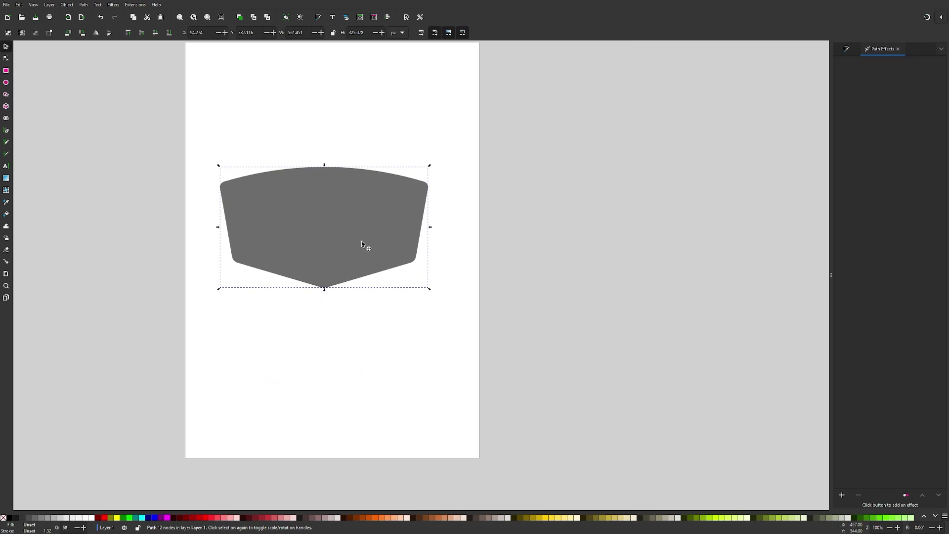
left_click_drag(366, 247, 362, 223)
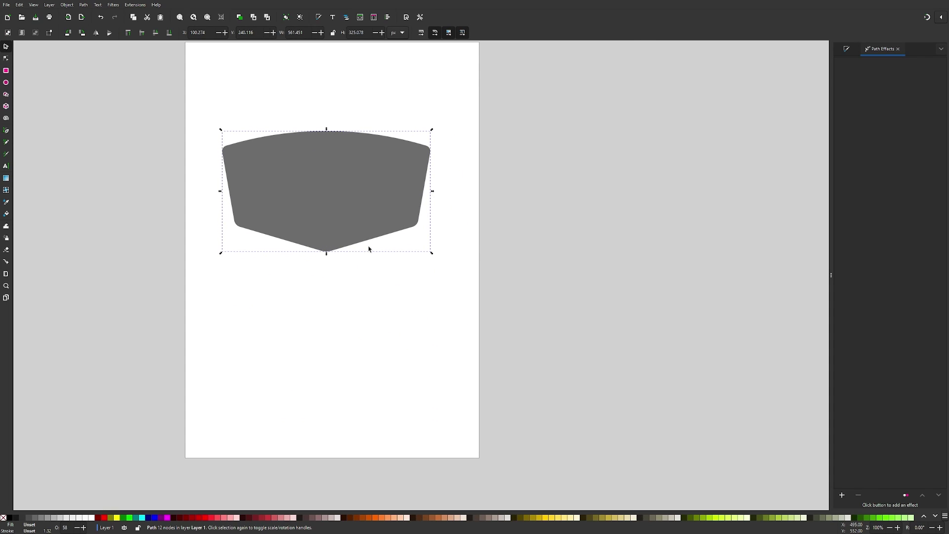
left_click(6, 58)
left_click_drag(439, 287, 172, 194)
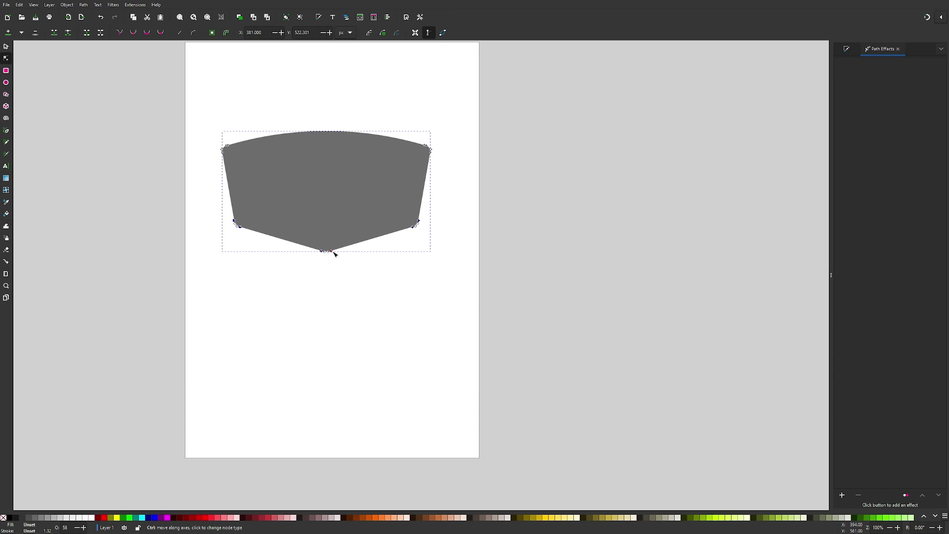
left_click_drag(334, 255, 344, 265)
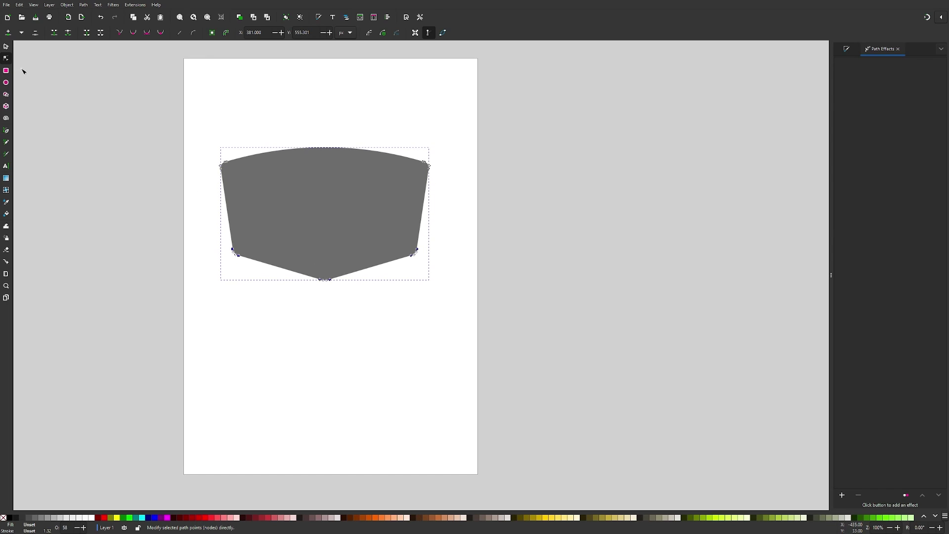
Move the badge to the middle of the page and deselect it
left_click(6, 46)
left_click_drag(361, 208, 369, 255)
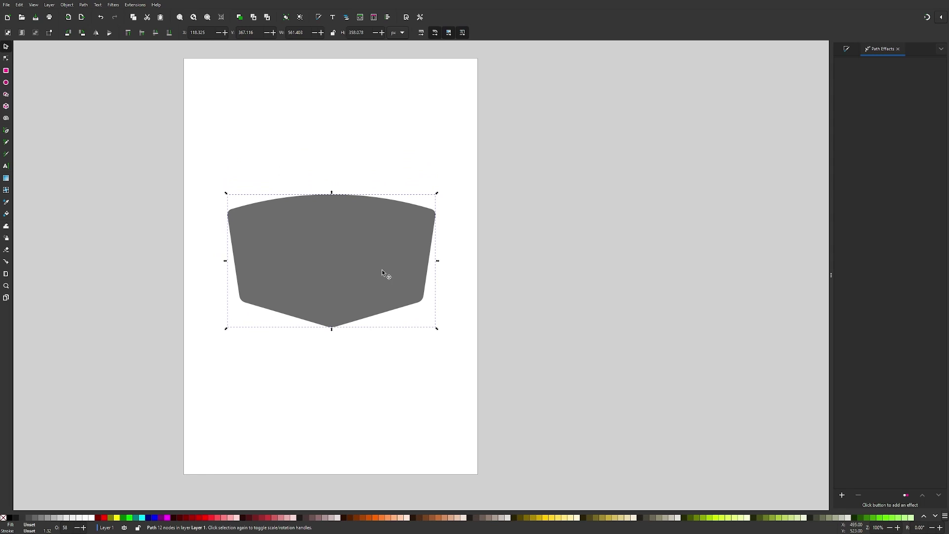
left_click(405, 382)
scroll(285, 244, "down", 1)
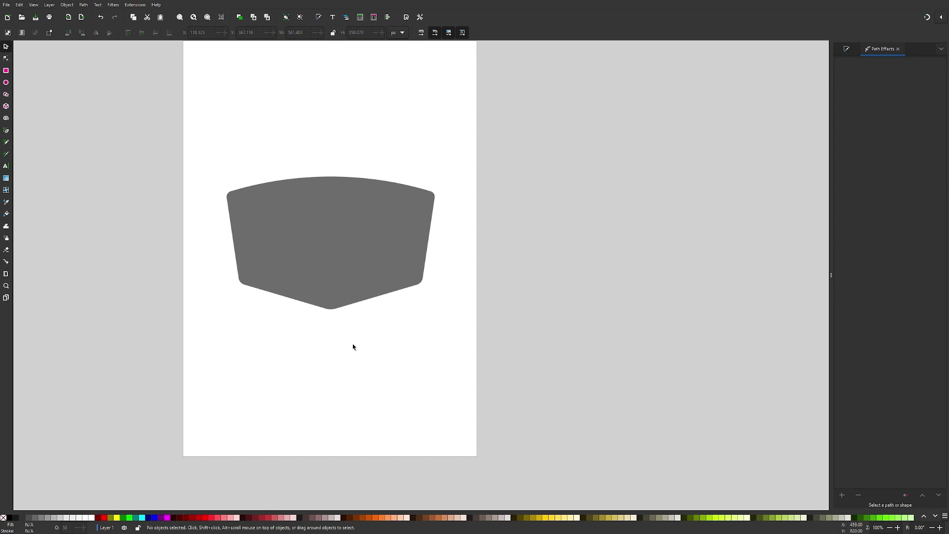
scroll(353, 347, "left", 1)
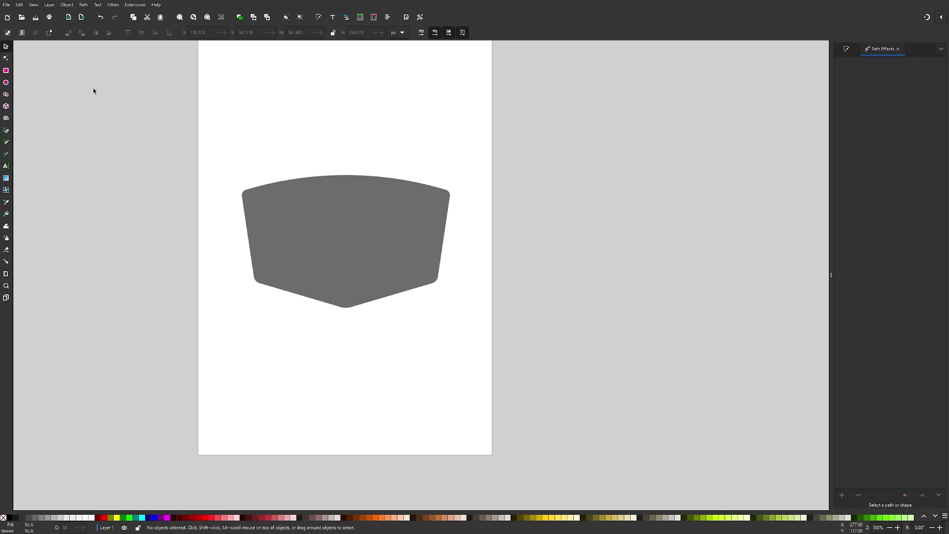
Draw a 270 px square beside the page and round its corners with a radius of about 6 px
left_click(7, 71)
scroll(320, 265, "down", 2)
scroll(320, 265, "left", 1)
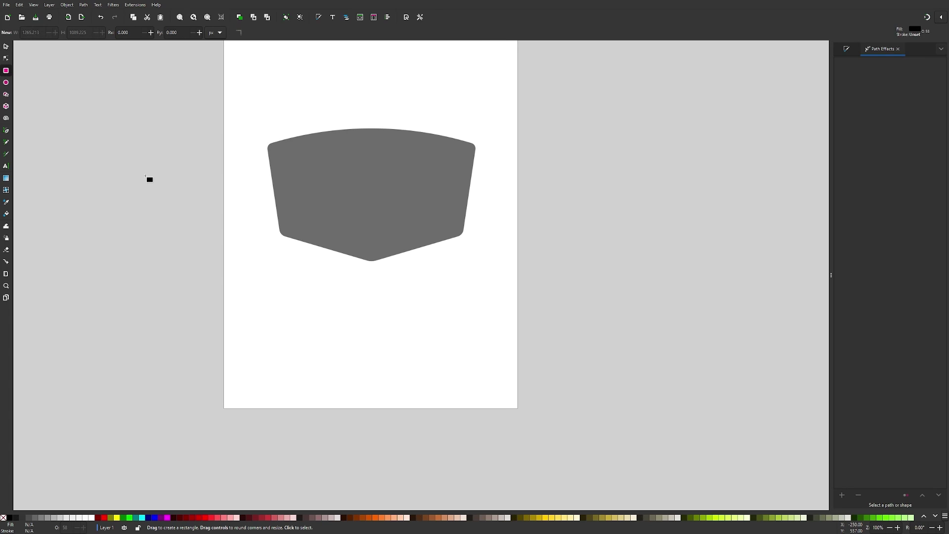
left_click_drag(127, 237, 178, 288)
scroll(74, 229, "up", 3)
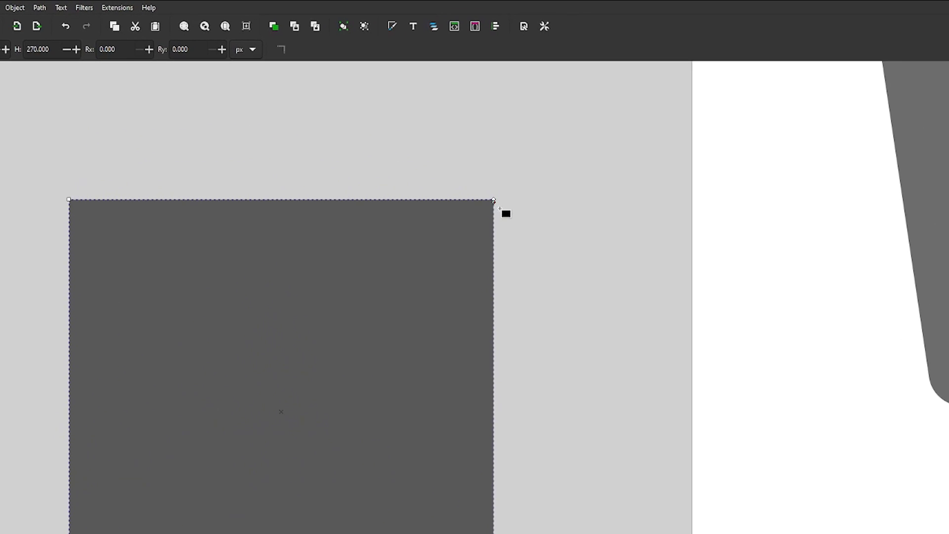
left_click_drag(387, 137, 387, 144)
left_click_drag(495, 216, 494, 208)
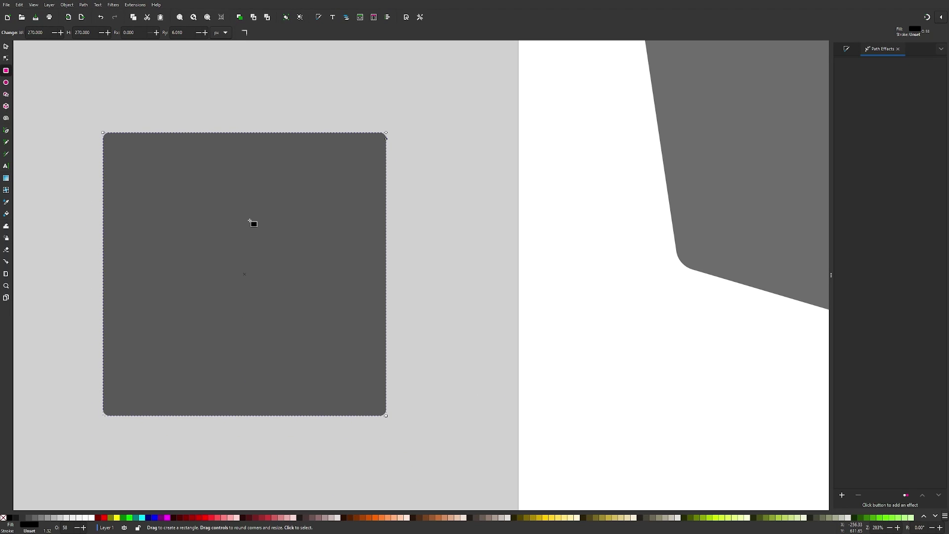
scroll(250, 220, "down", 3)
left_click_drag(301, 235, 251, 233)
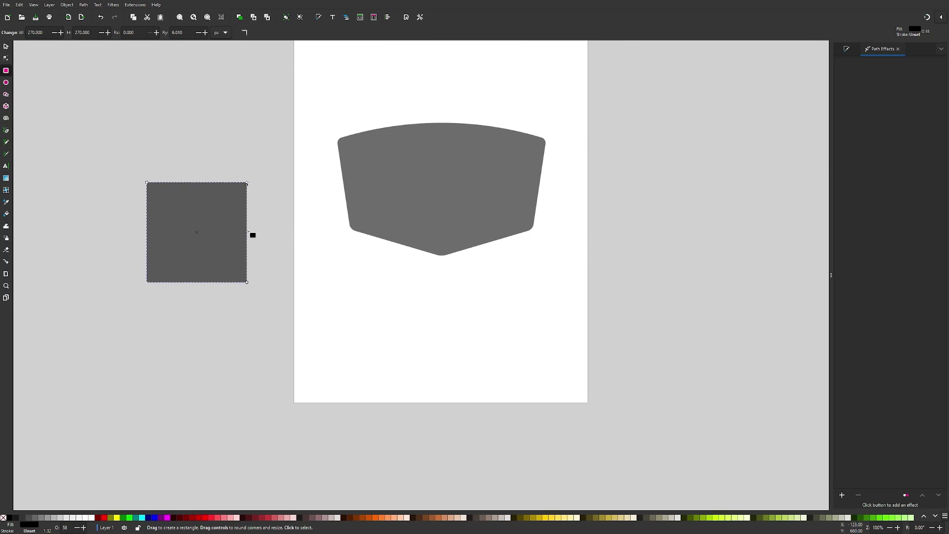
Rotate the rounded square 45 degrees into a diamond, fill it bright green and place it over the badge's lower left part
left_click(5, 47)
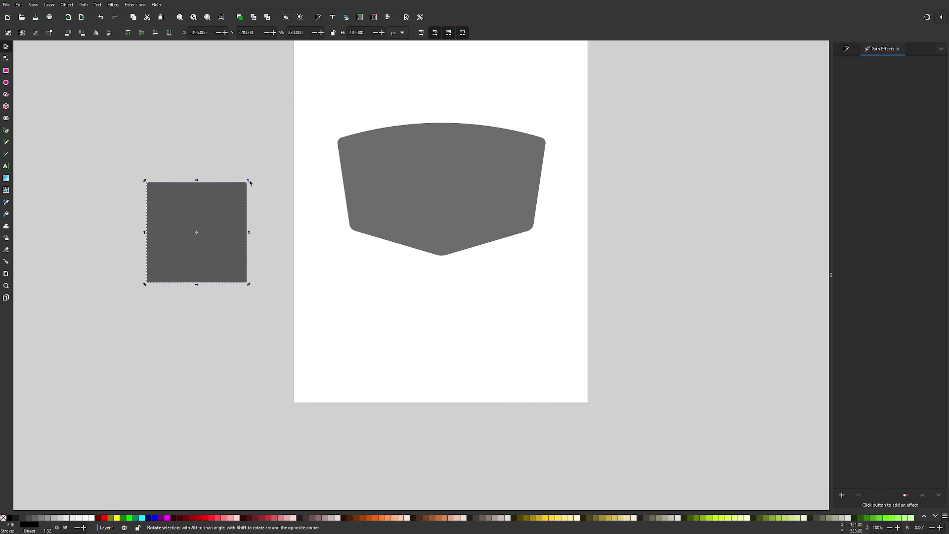
left_click_drag(250, 183, 273, 241)
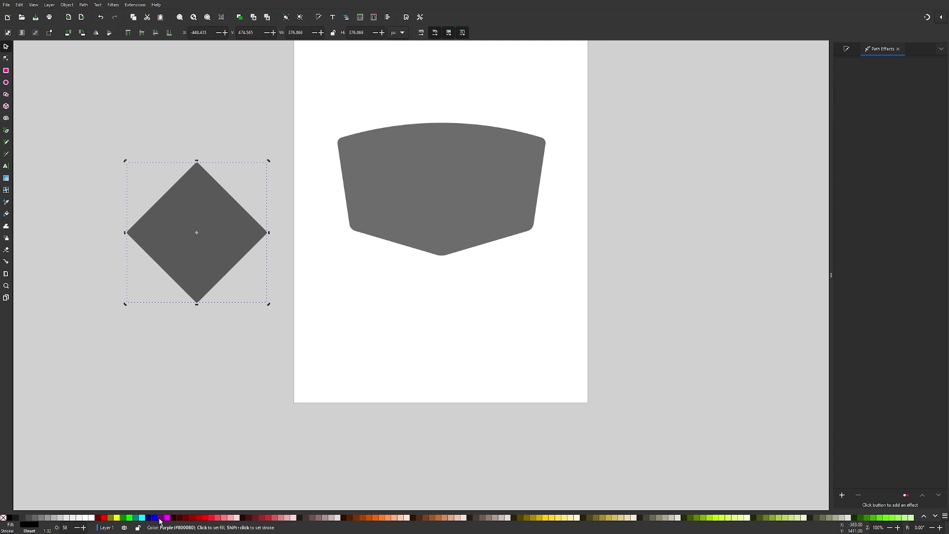
left_click(129, 517)
left_click_drag(221, 222, 403, 209)
scroll(404, 208, "right", 4)
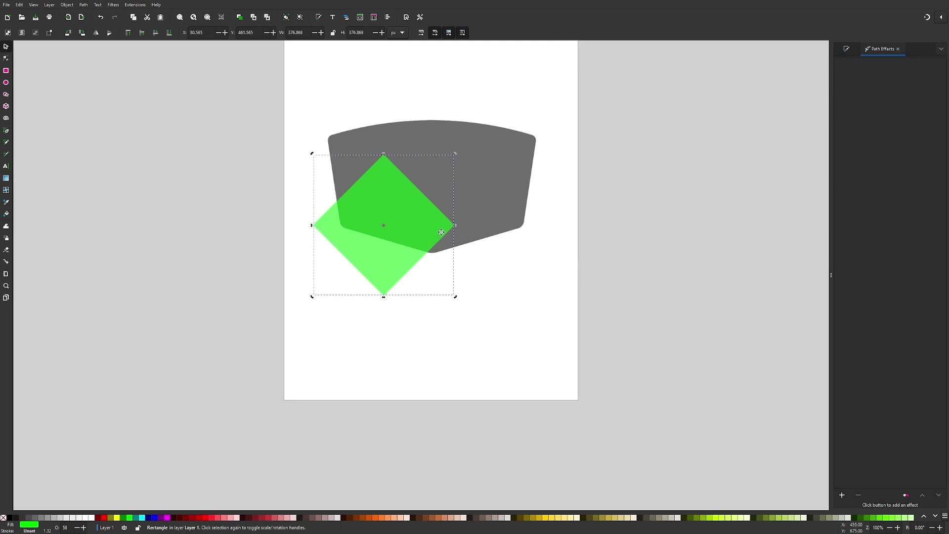
Make three duplicates of the green diamond and spread the four at different heights across the badge as overlapping mountain peaks
left_click_drag(341, 214, 452, 227)
key("ctrl+d")
key("ctrl+d")
key("ctrl+d")
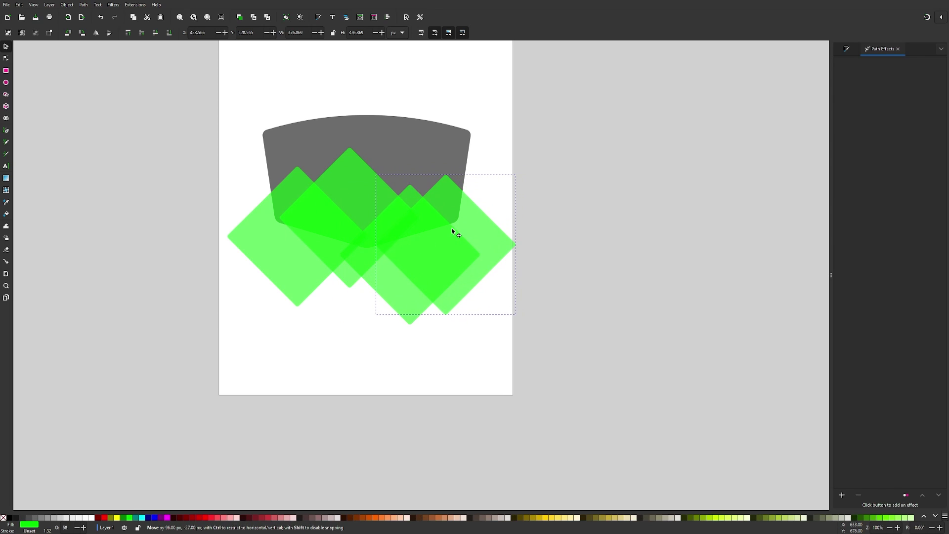
Move the four green diamonds together slightly up on the badge and merge them into one mountain shape with Union
key("ctrl+a")
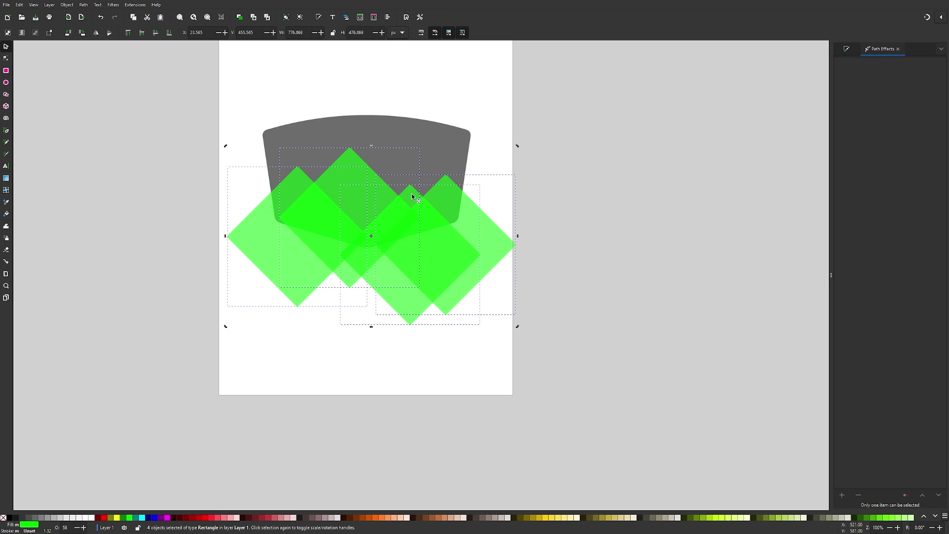
mouse_move(436, 209)
left_mouse_down()
mouse_move(429, 201)
mouse_move(444, 215)
left_mouse_up()
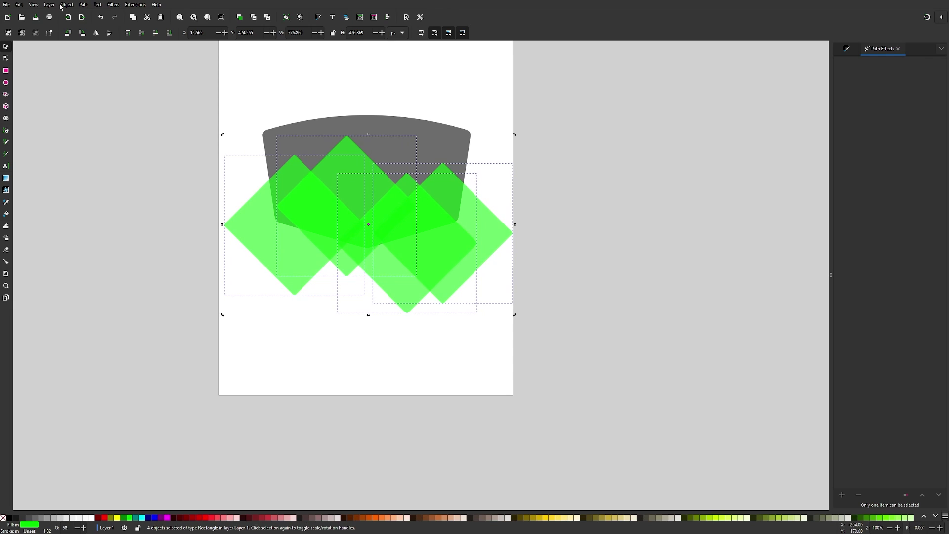
left_click(85, 5)
left_click(95, 42)
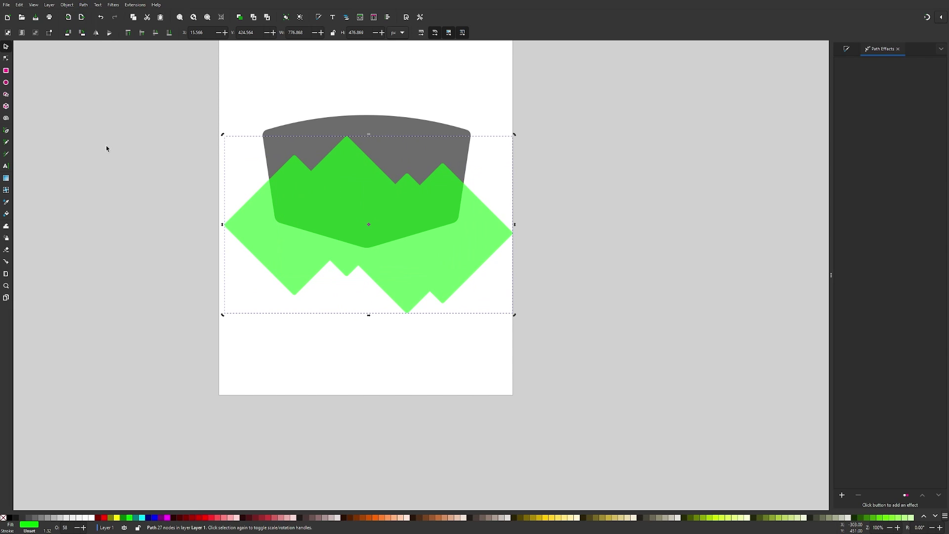
left_click_drag(359, 204, 358, 207)
Duplicate the grey badge and intersect the copy with the green mountain shape so the mountains are trimmed to the badge outline
left_click(396, 134)
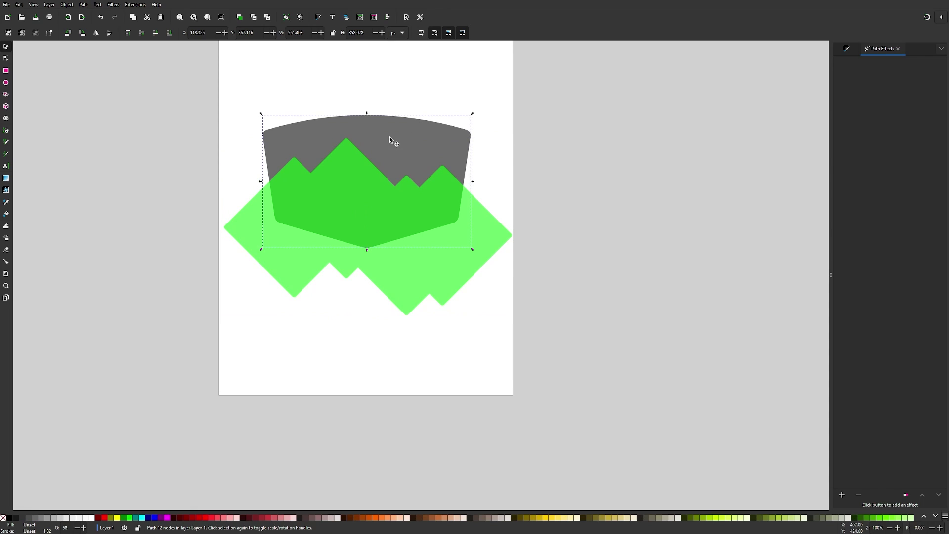
key("ctrl+d")
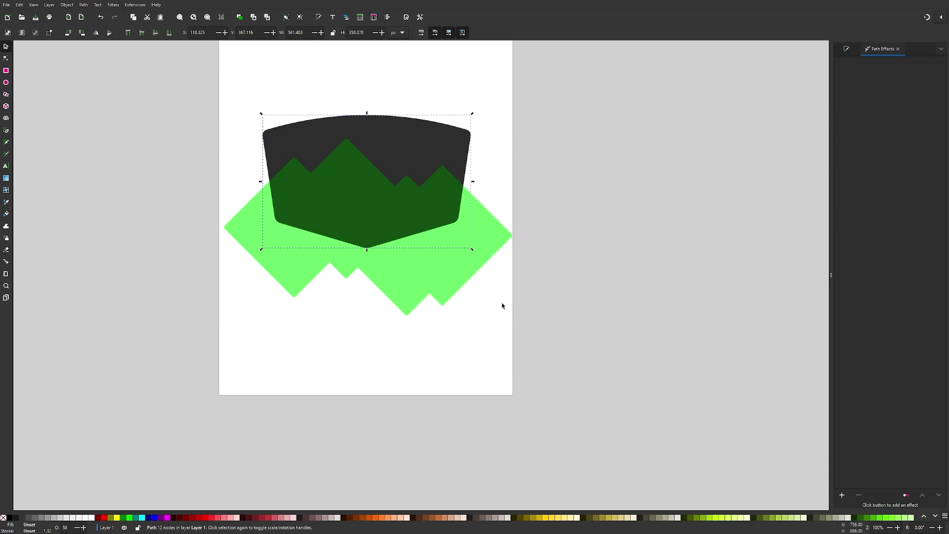
left_click(439, 271, "shift")
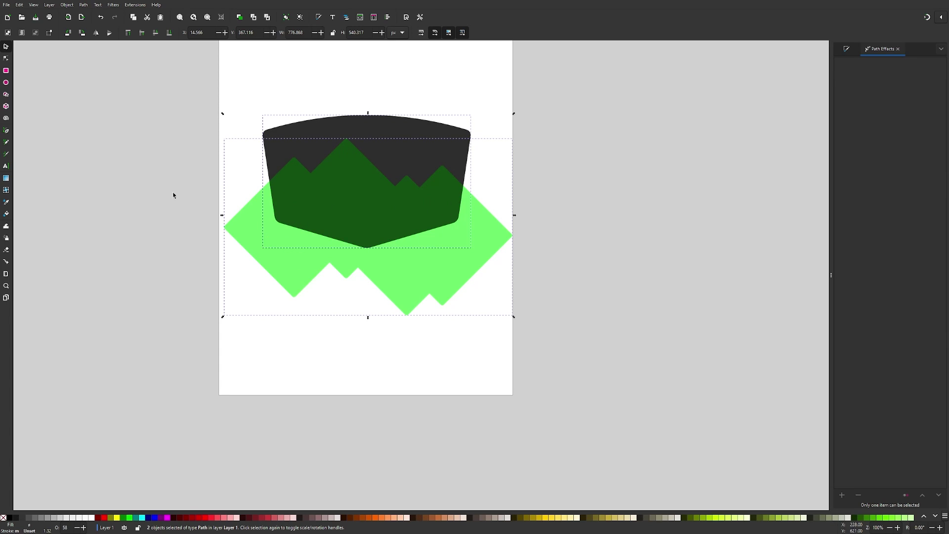
left_click(82, 5)
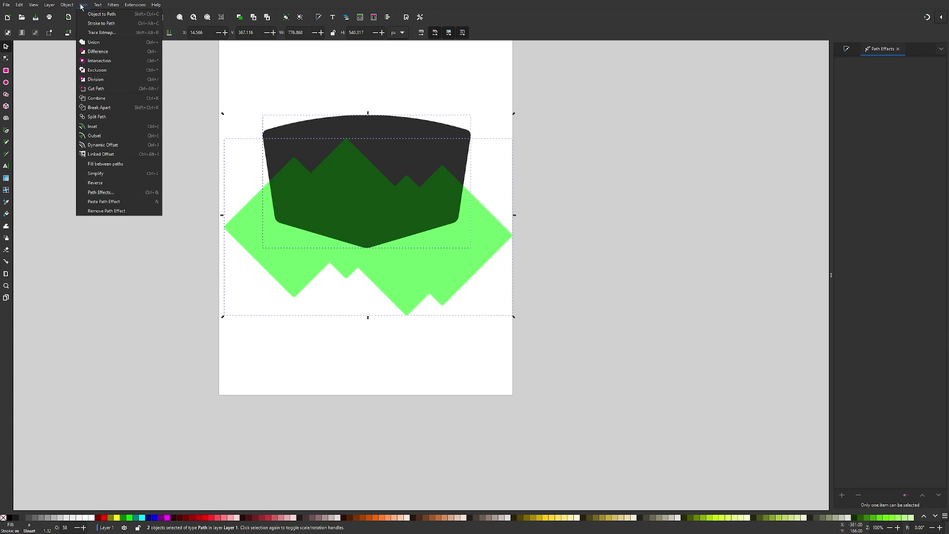
left_click(99, 61)
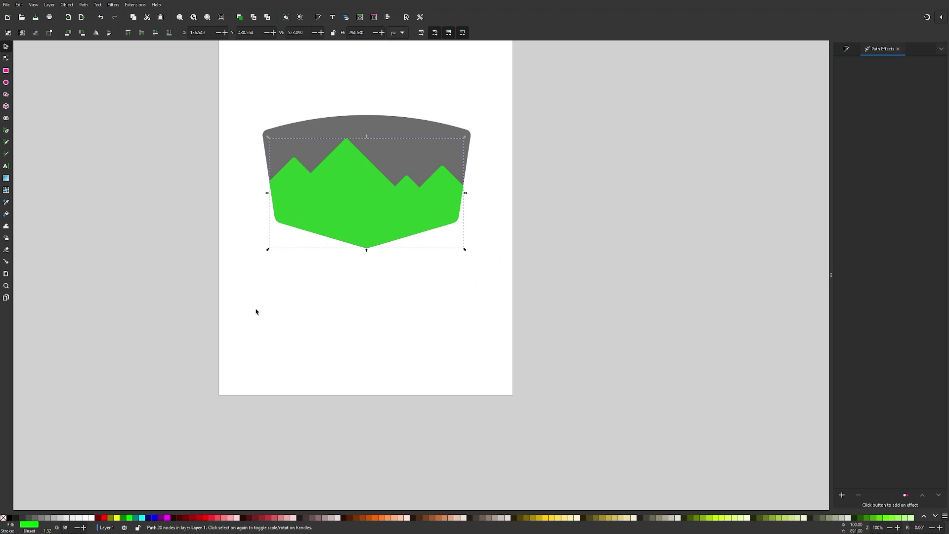
Draw a narrow closed triangle about 46 px tall with the Pen tool, across the valley between the leftmost and tallest peaks
scroll(360, 184, "up", 3)
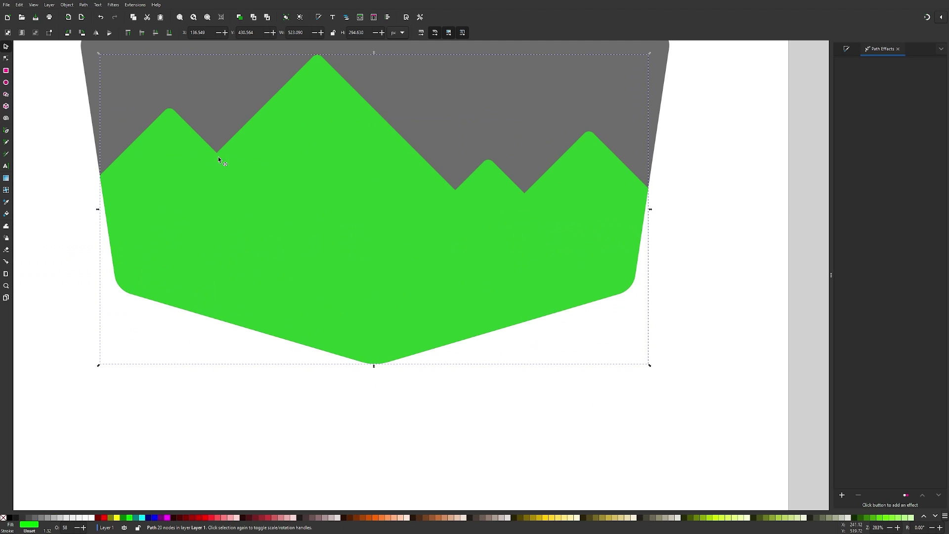
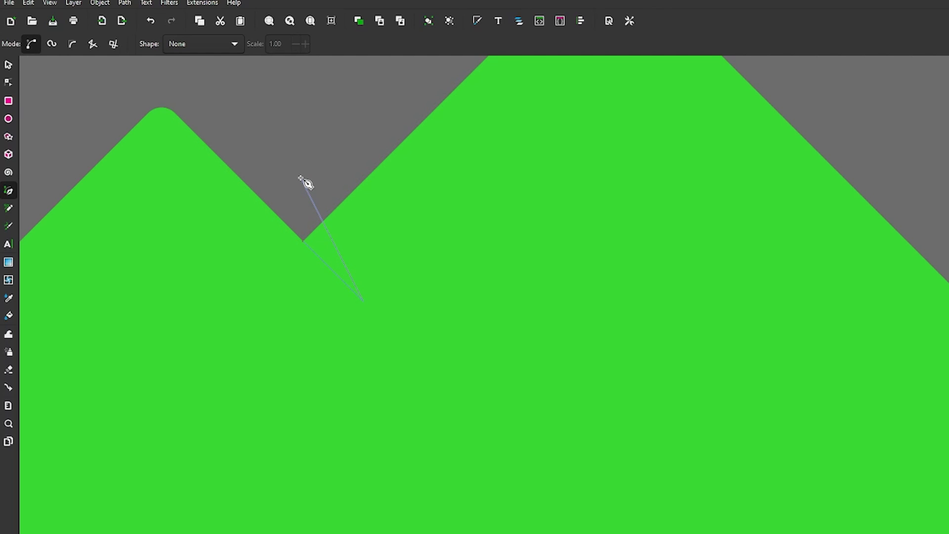
left_click(301, 177)
left_click(303, 240)
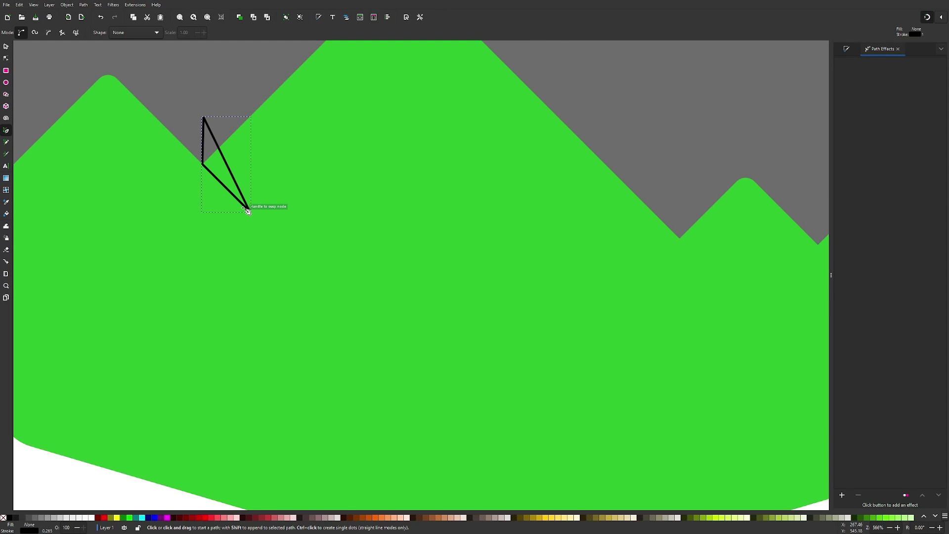
scroll(247, 210, "down", 2)
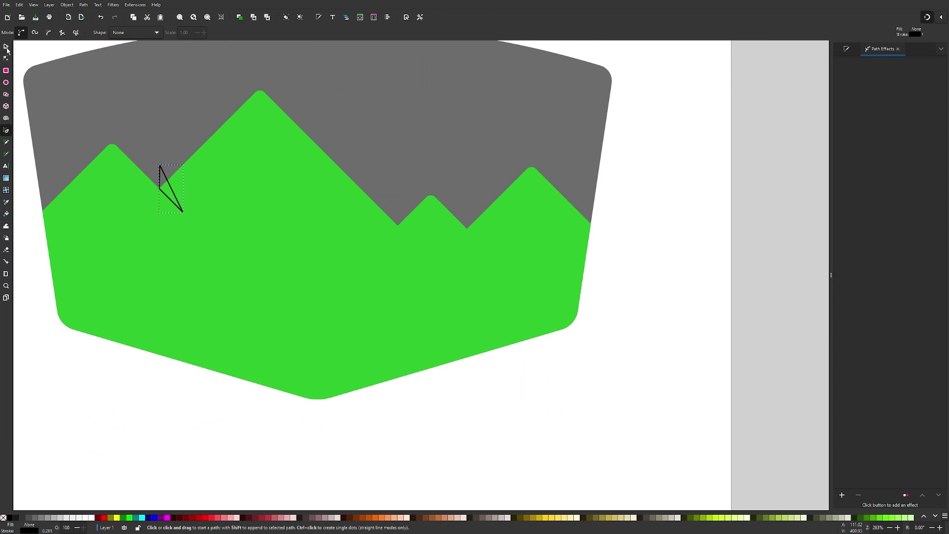
Duplicate the triangle twice and place the copies in the valleys on both sides of the smallest peak
left_click(7, 48)
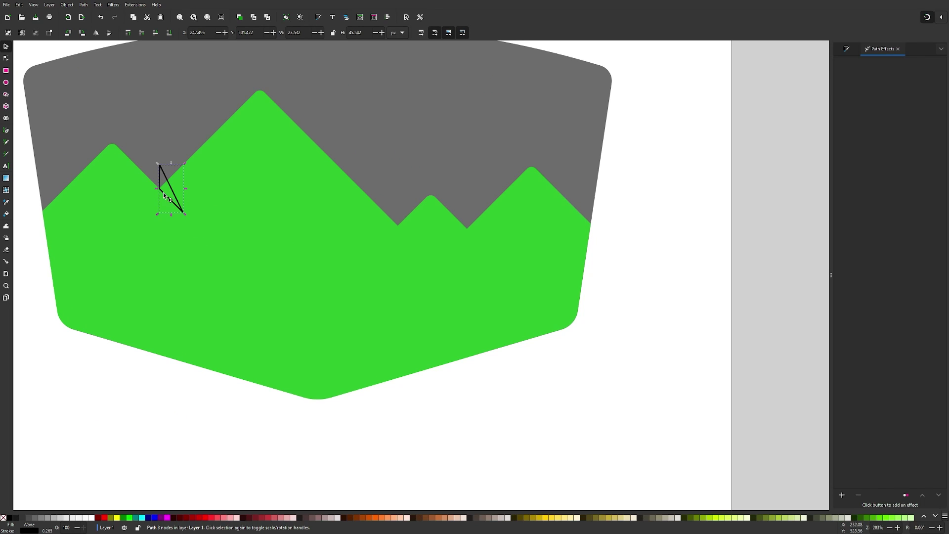
key("ctrl+d")
left_click_drag(166, 196, 471, 232)
key("ctrl+d")
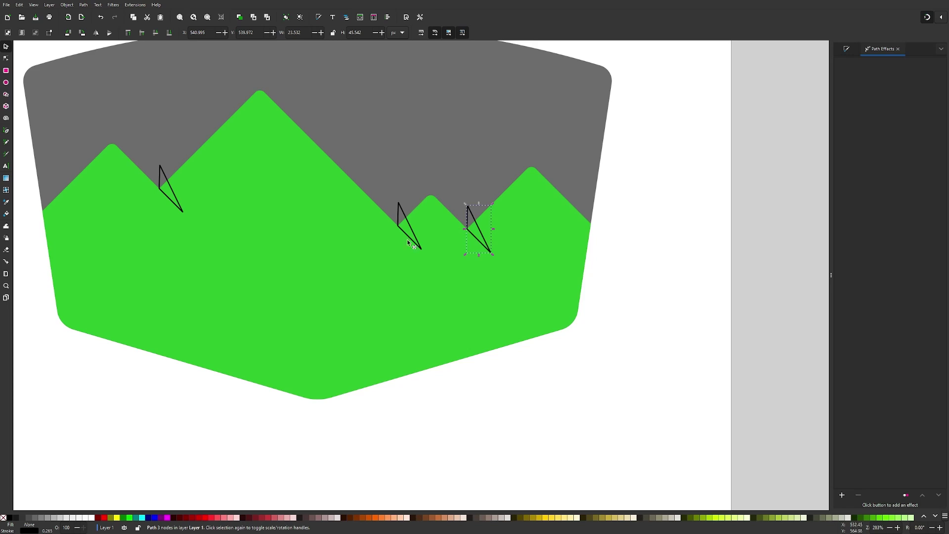
Select all three valley triangles and merge them into one path with Union
scroll(308, 264, "down", 2)
scroll(308, 263, "up", 1)
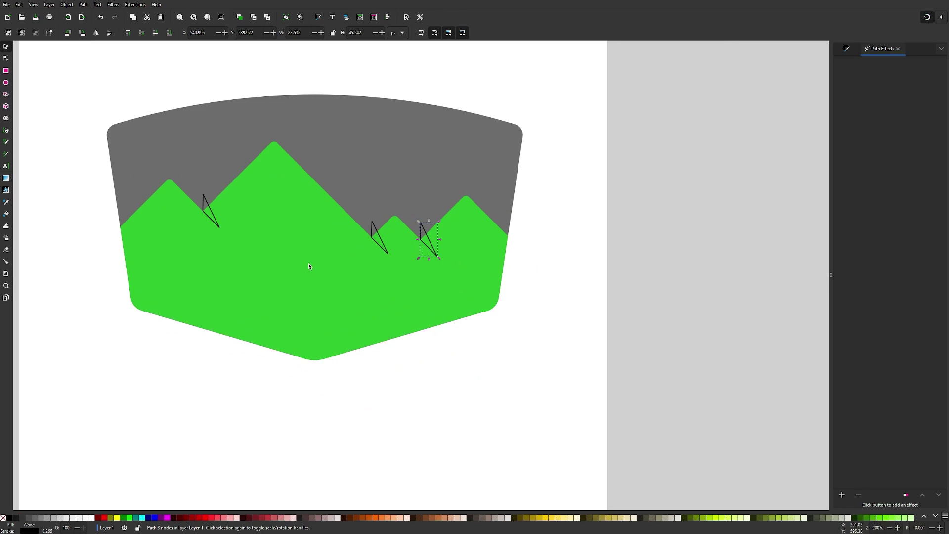
left_click(372, 223, "shift")
left_click(204, 199, "shift")
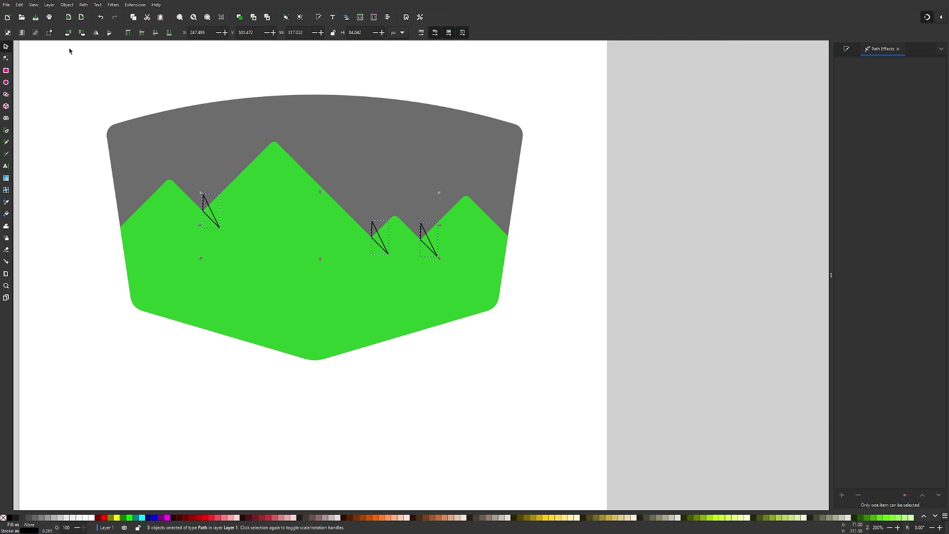
left_click(81, 6)
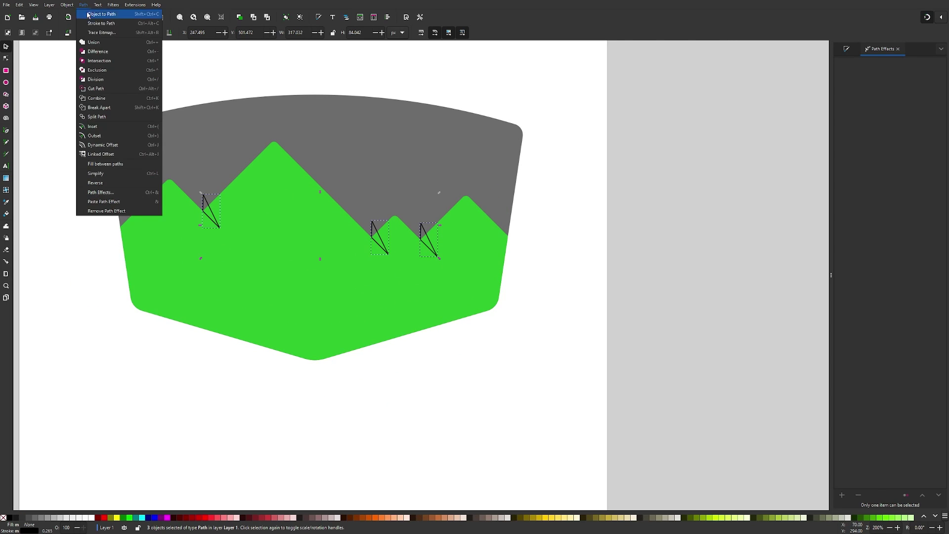
left_click(94, 43)
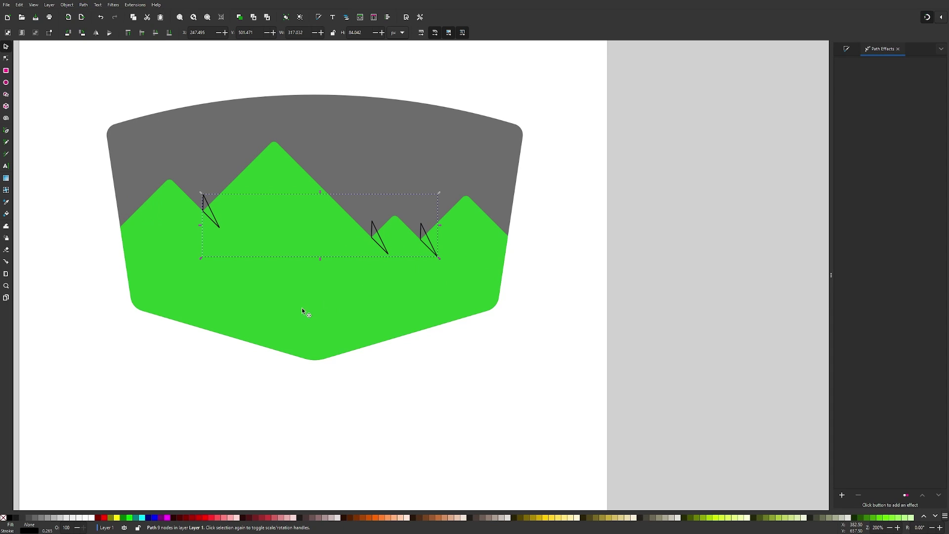
Subtract the merged triangles from the green mountain shape with Difference to cut sharp notches into the valleys
left_click(275, 232, "shift")
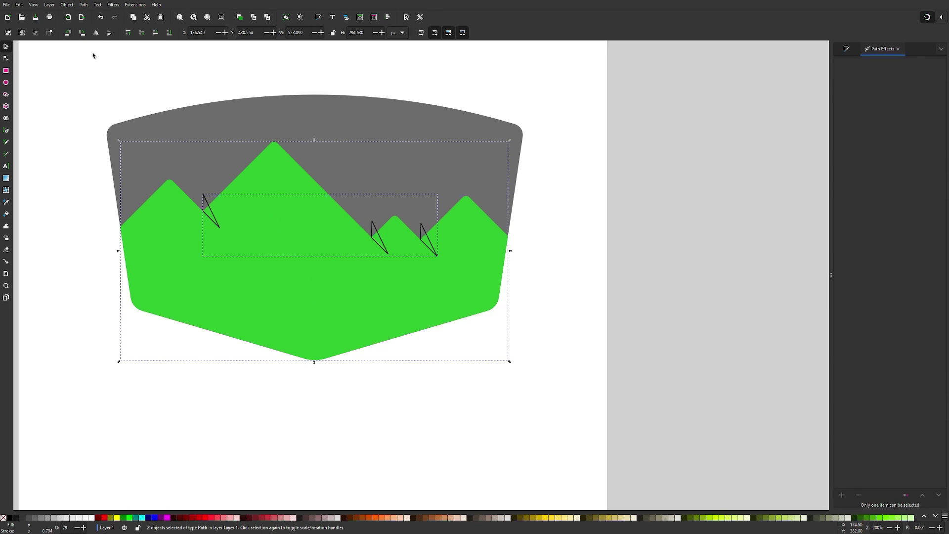
left_click(83, 6)
left_click(94, 48)
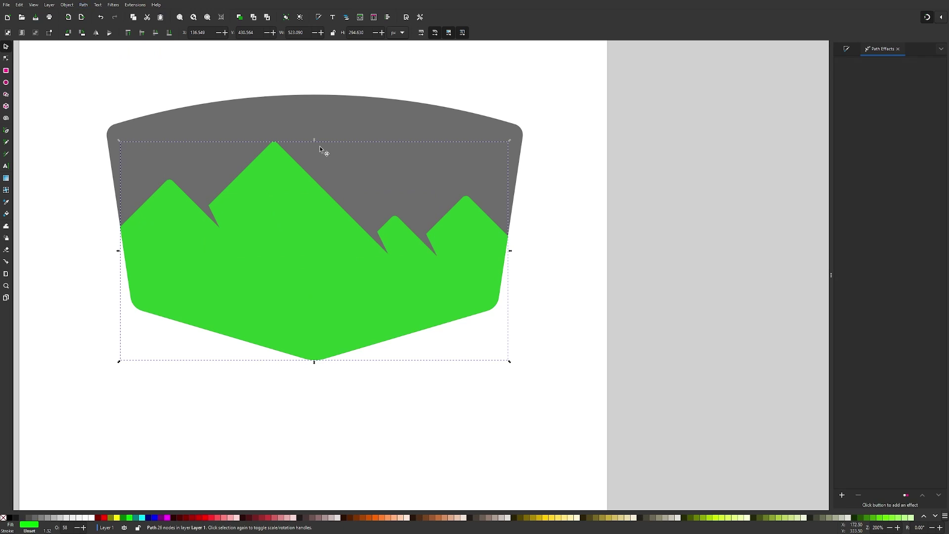
left_click(399, 365)
scroll(380, 341, "down", 1)
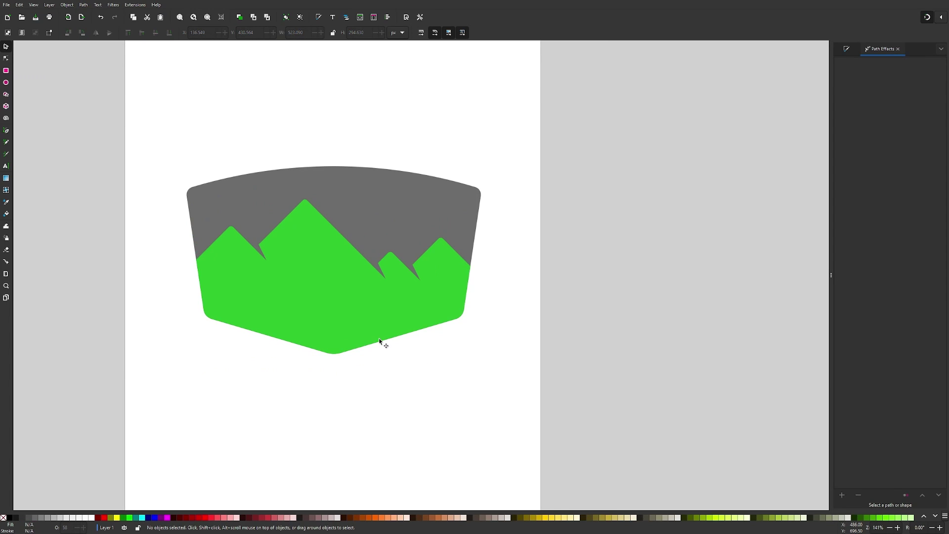
Draw a straight vertical line about 313 px long with the Pen tool on the empty canvas beside the page
left_click_drag(380, 337, 364, 314)
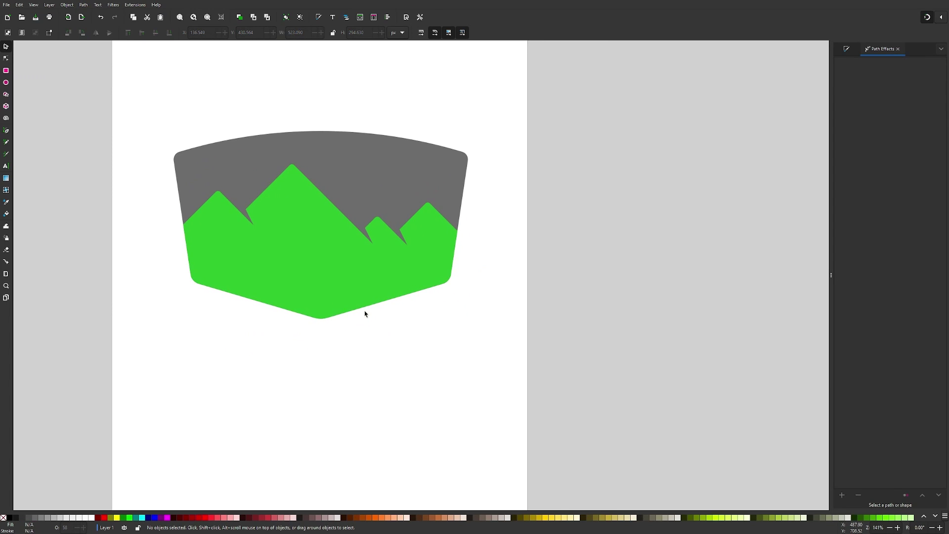
scroll(365, 314, "up", 1)
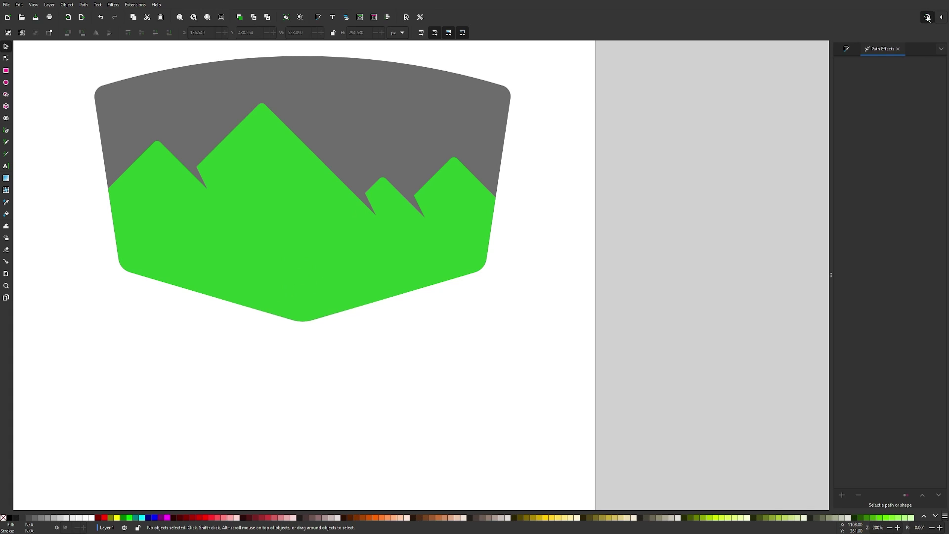
mouse_move(555, 229)
left_mouse_down()
mouse_move(502, 226)
mouse_move(454, 251)
left_mouse_up()
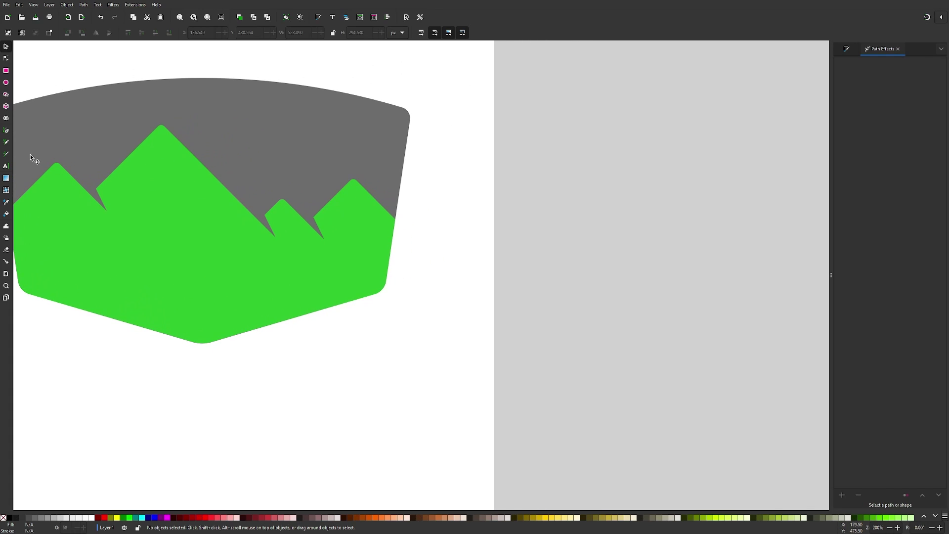
left_click(7, 130)
left_click_drag(405, 303, 315, 290)
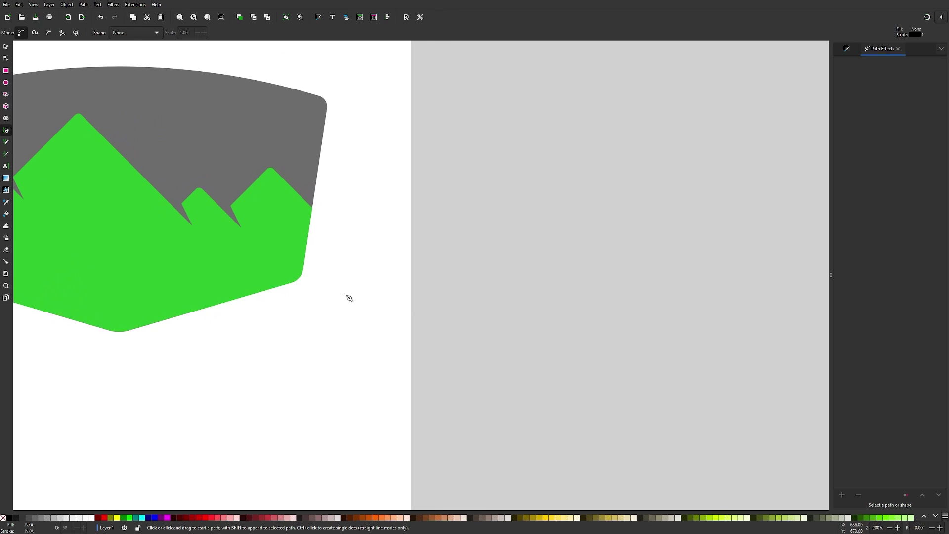
left_click_drag(434, 296, 372, 290)
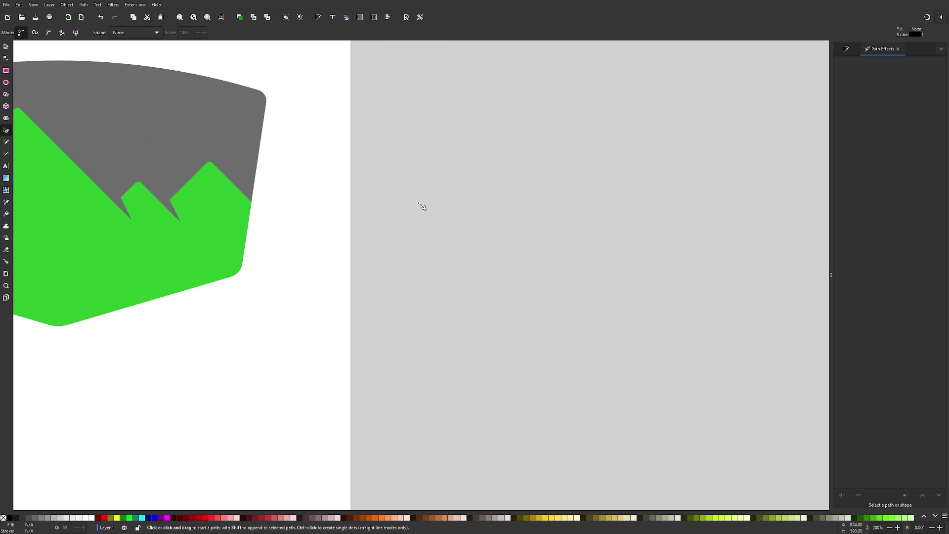
left_click(427, 119)
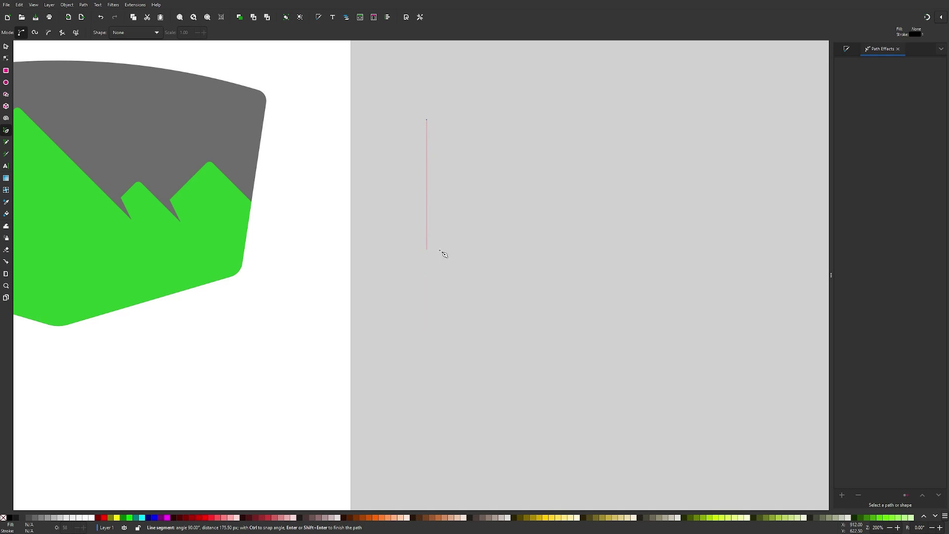
left_click(427, 352)
key("Return")
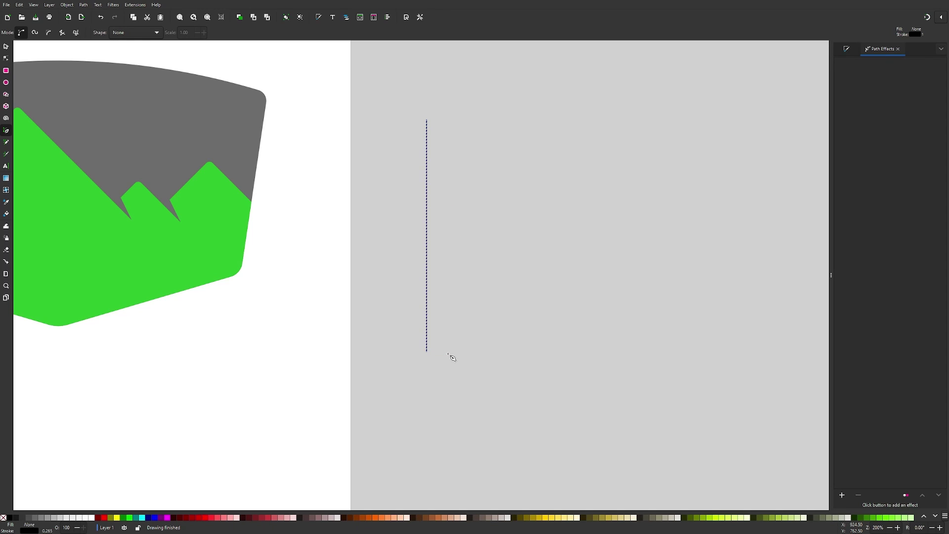
Bend the vertical line into a smooth S-curve about 75 px wide by adjusting the handles of its two end nodes
left_click(6, 58)
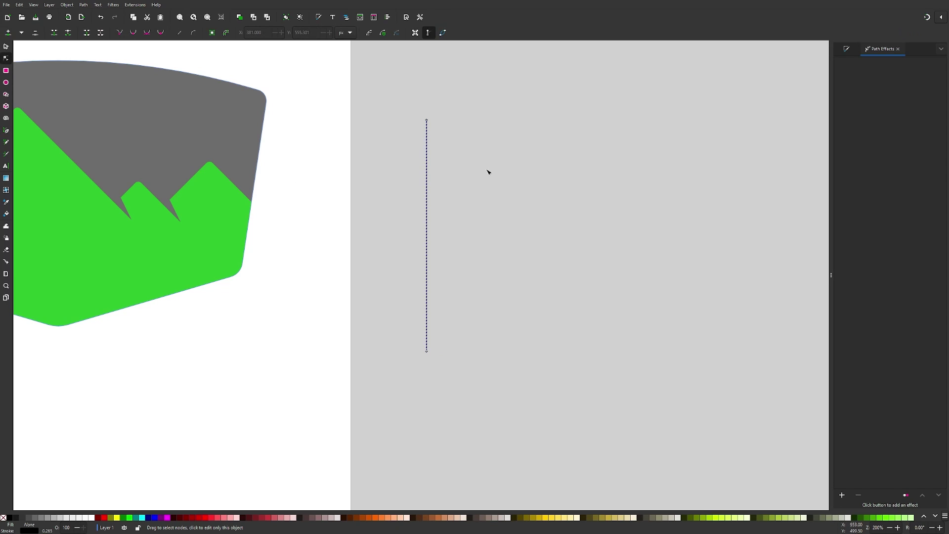
left_click_drag(426, 158, 405, 159)
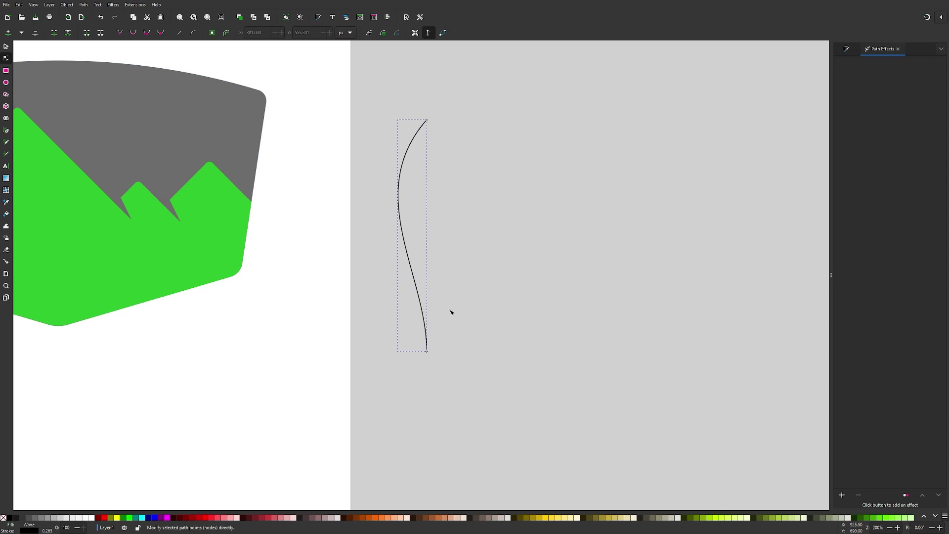
left_click(427, 352)
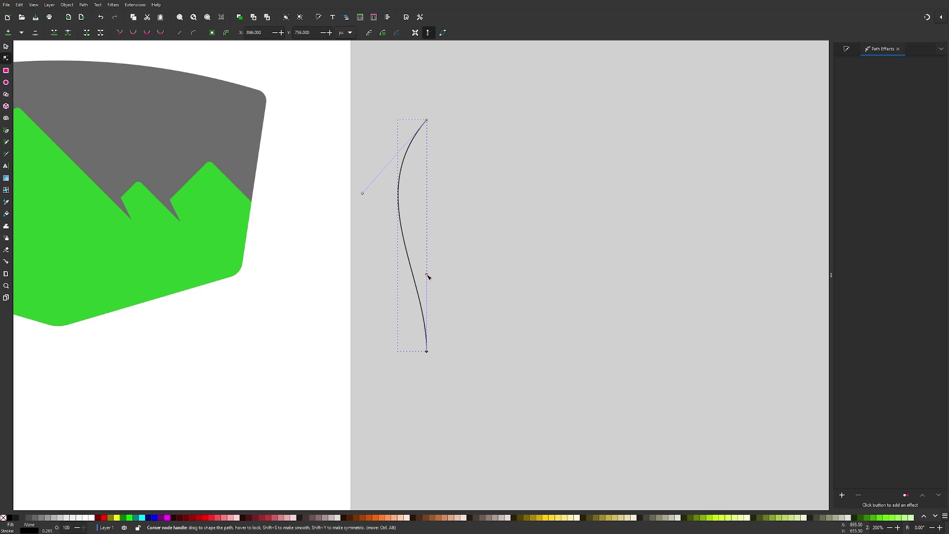
left_click_drag(428, 277, 515, 248)
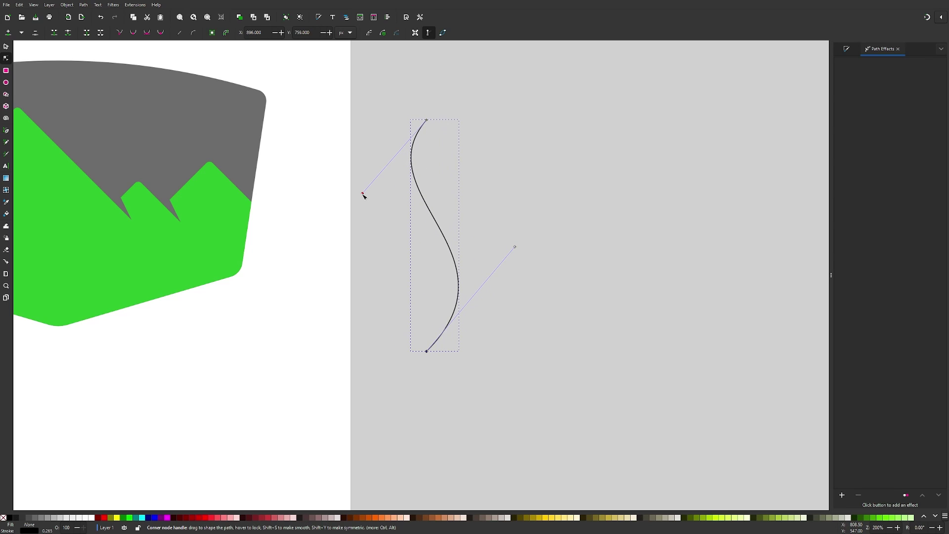
left_click_drag(364, 194, 327, 223)
Duplicate the S-curve and offset the copy slightly up and to the right so the two curves cross near both ends
left_click(6, 46)
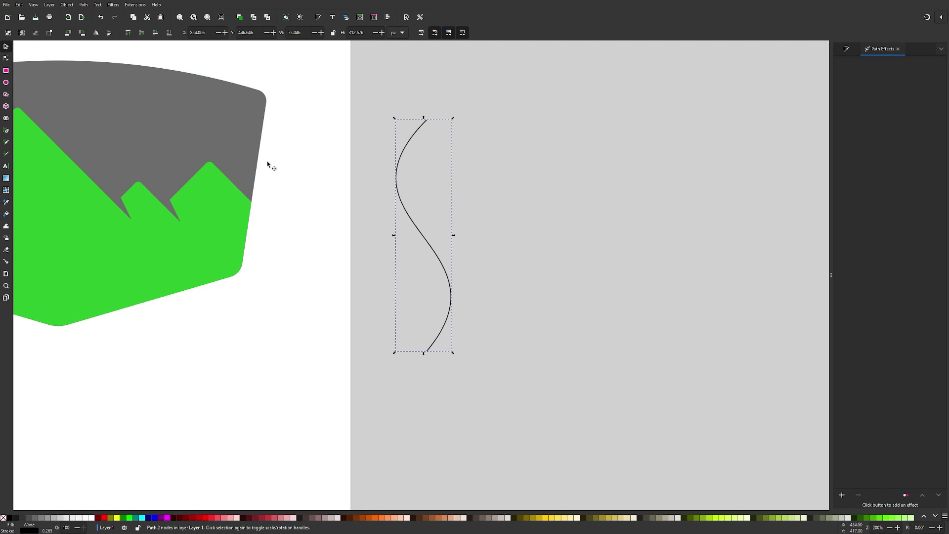
left_click_drag(452, 297, 465, 281)
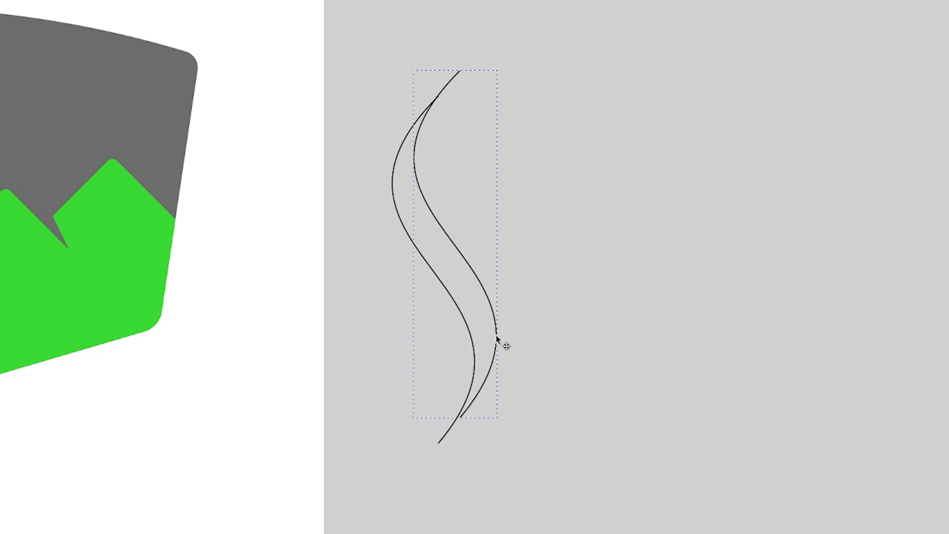
left_click_drag(497, 336, 493, 337)
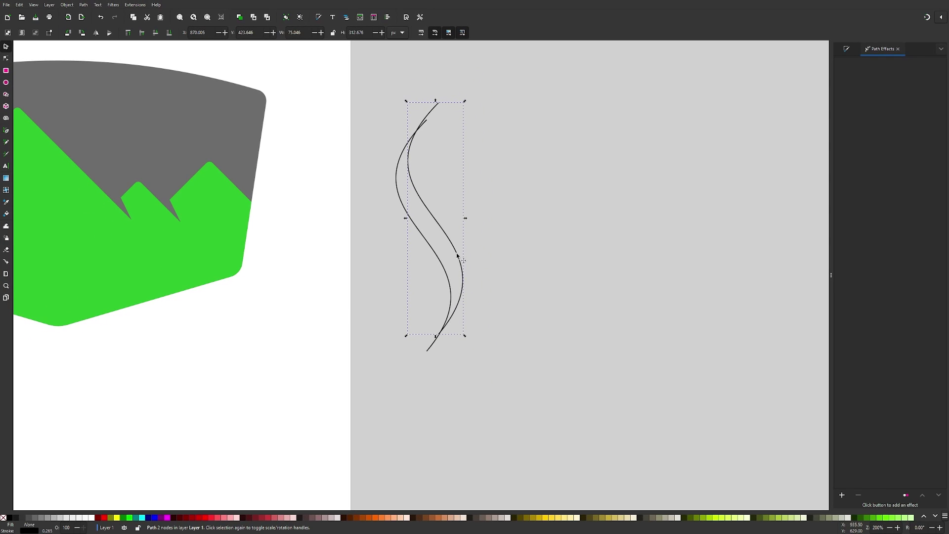
left_click_drag(457, 252, 455, 252)
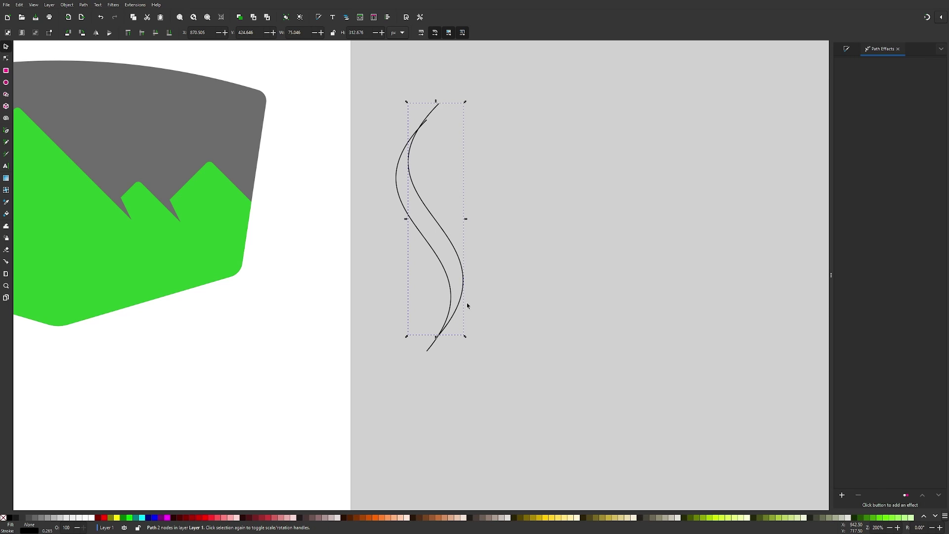
Convert the strokes of both S-curves to paths and merge them into one shape with Union
left_click_drag(551, 451, 338, 79)
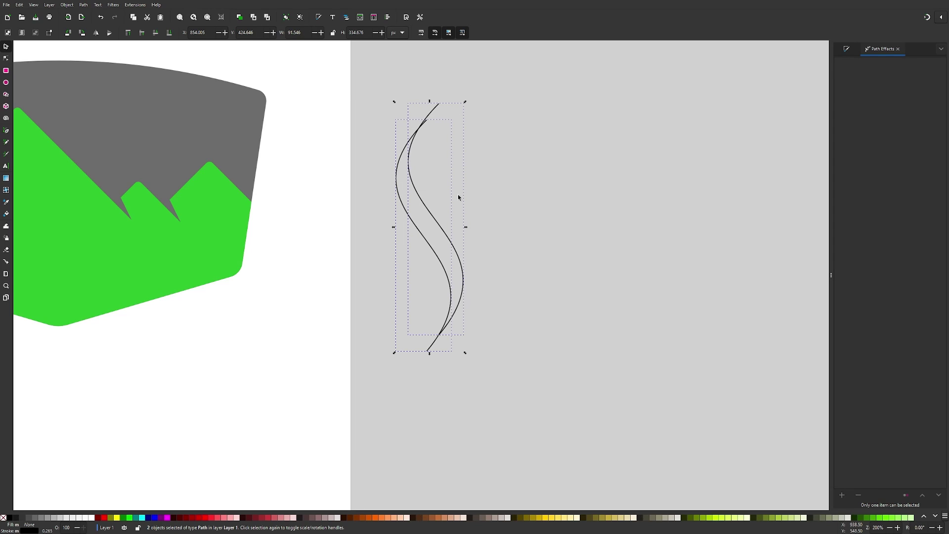
left_click(84, 4)
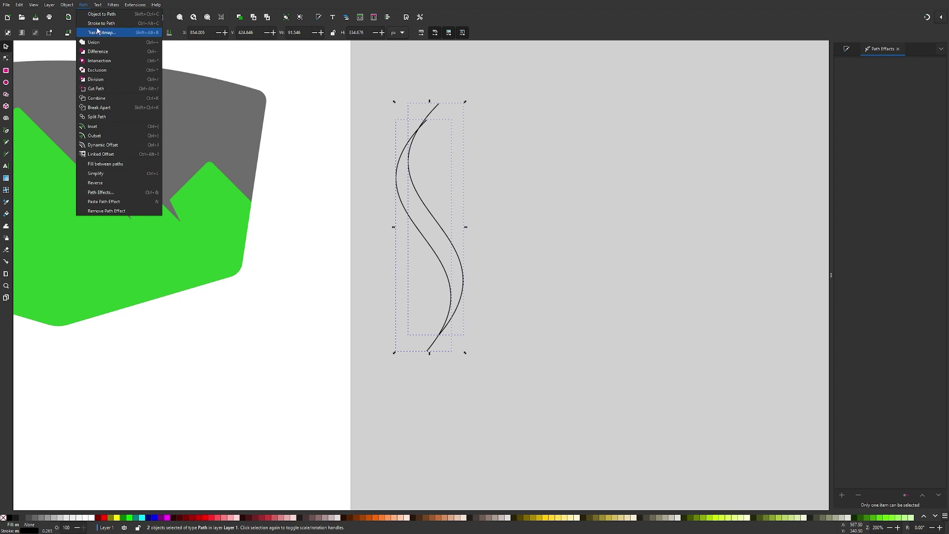
left_click(95, 24)
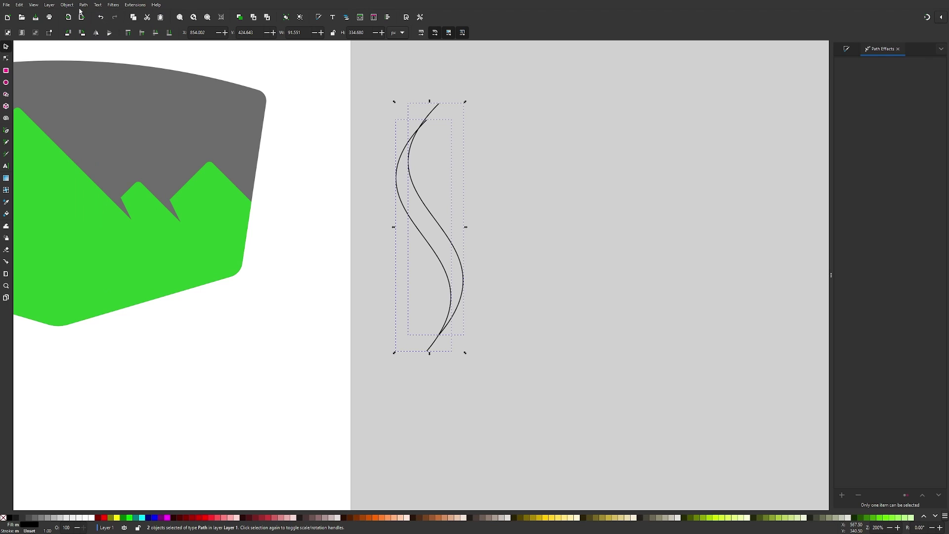
left_click(84, 5)
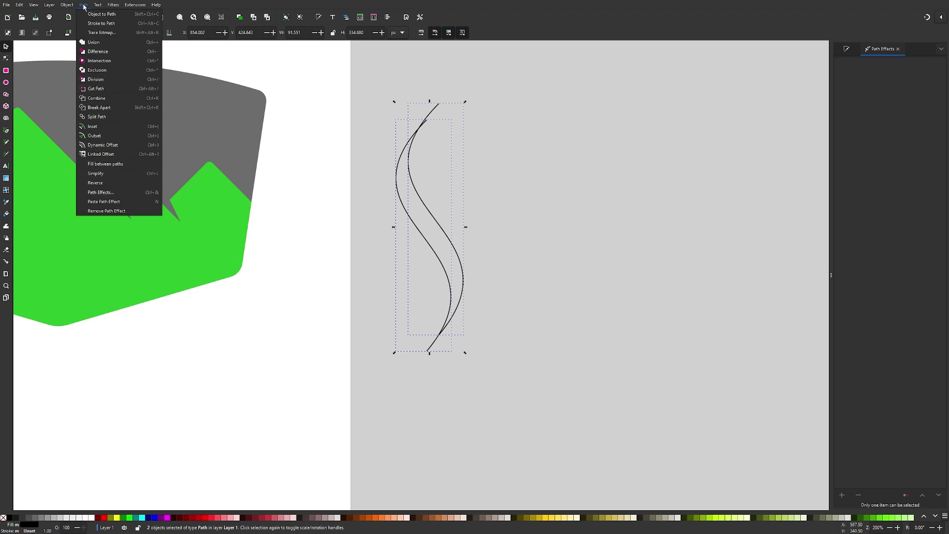
left_click(95, 47)
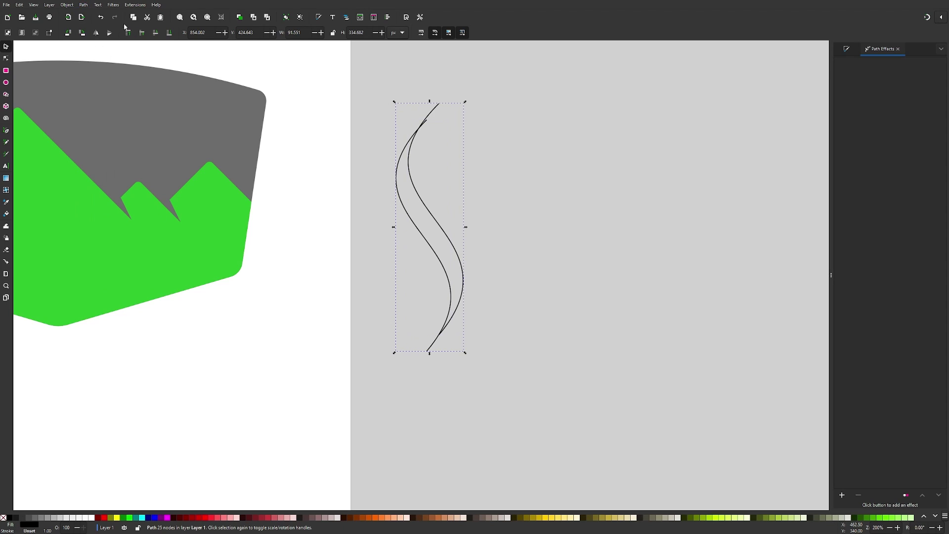
Break the merged curves apart, pull the inner ribbon away from the outlined shape, and delete the outlined shape
left_click(88, 4)
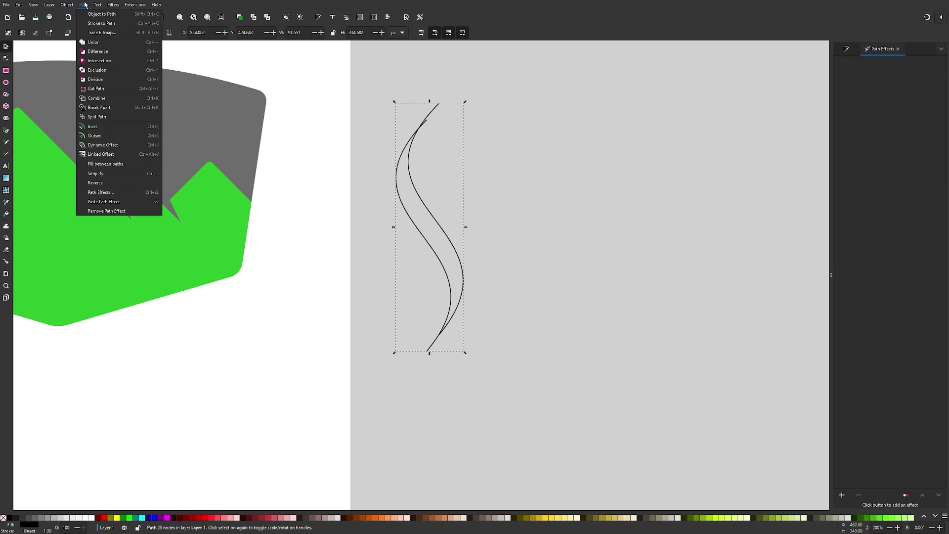
left_click(106, 106)
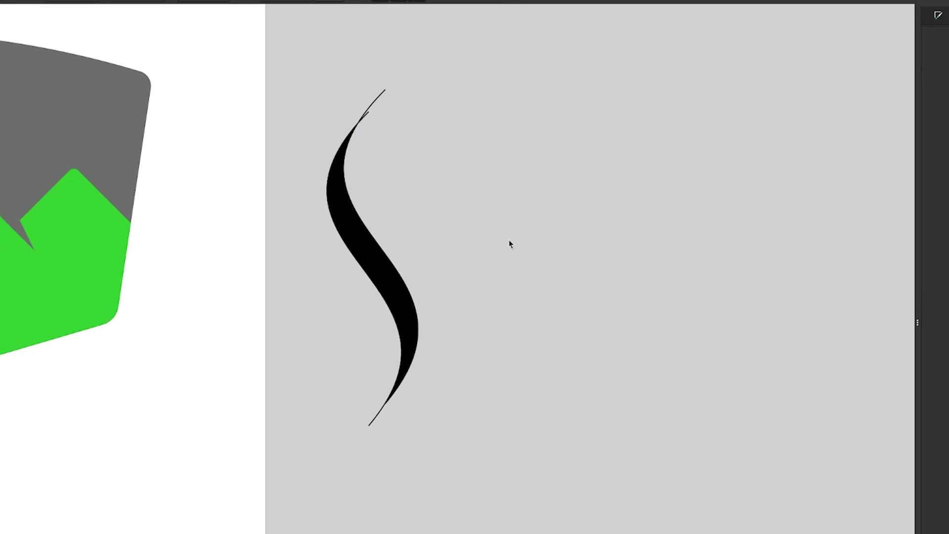
left_click_drag(416, 215, 451, 234)
left_click_drag(396, 293, 558, 297)
left_click(319, 266)
left_click_drag(319, 265, 313, 268)
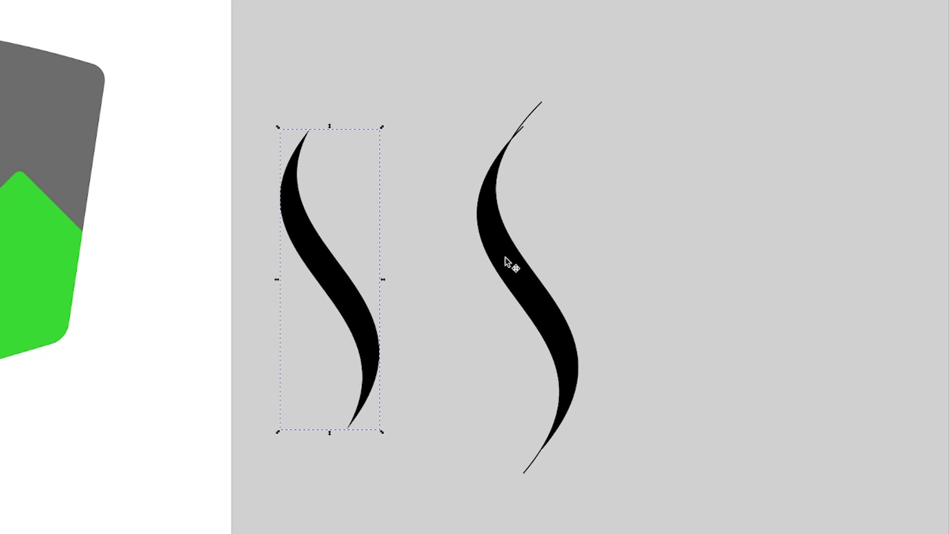
left_click_drag(509, 265, 536, 222)
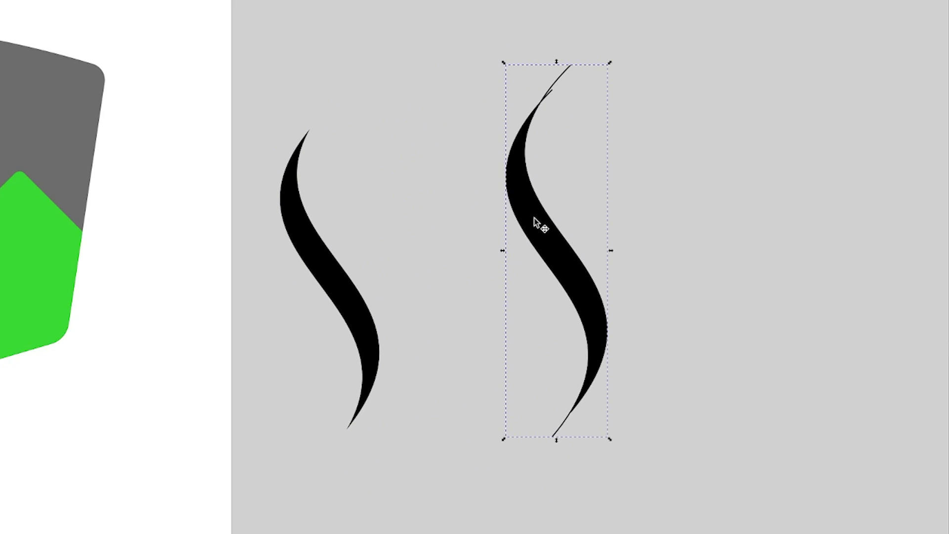
key("Delete")
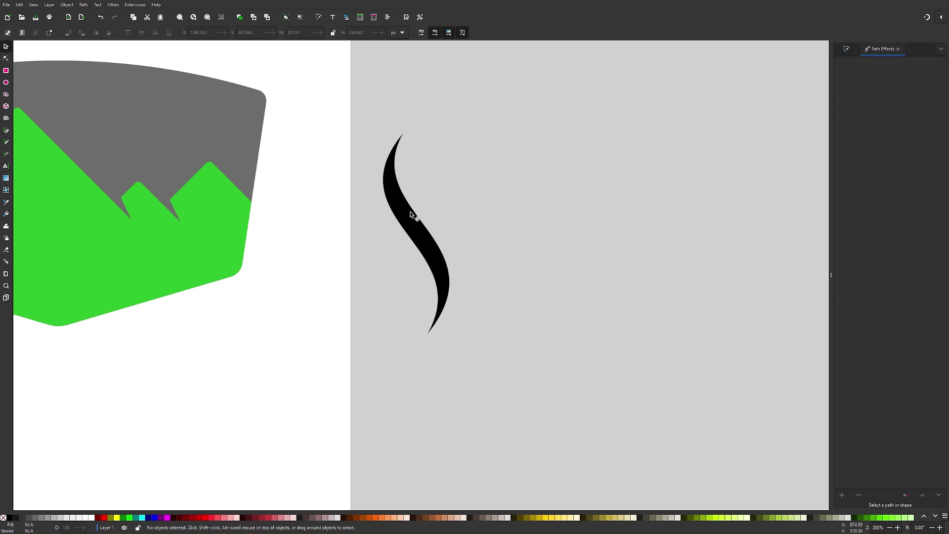
Lower the black ribbon's opacity to 54% and place it over the lower middle of the green mountains
left_click_drag(410, 215, 345, 227)
left_click(846, 49)
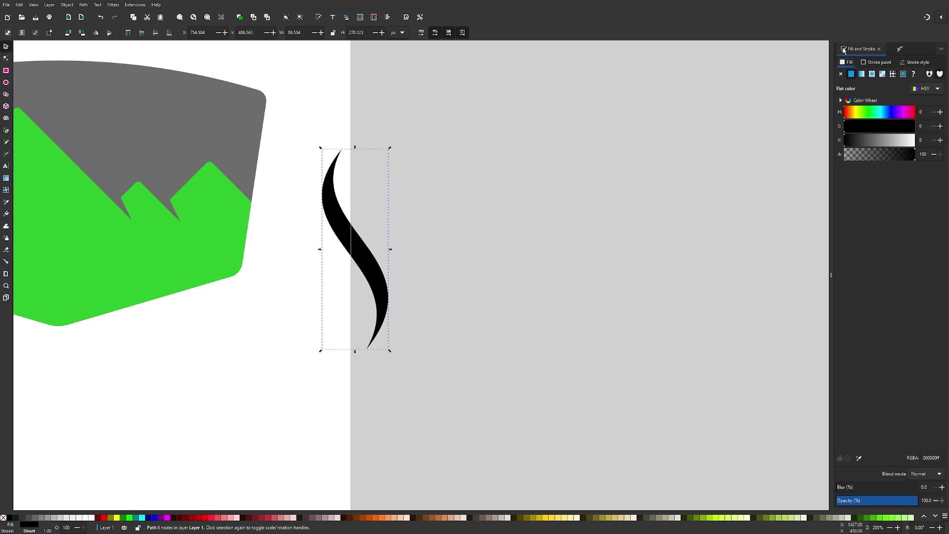
left_click_drag(885, 503, 881, 502)
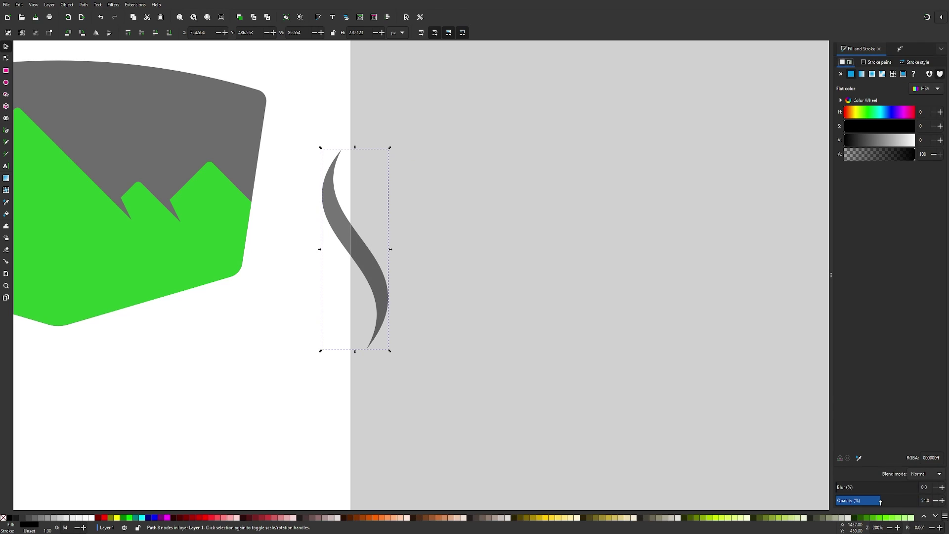
left_click_drag(368, 298, 396, 376)
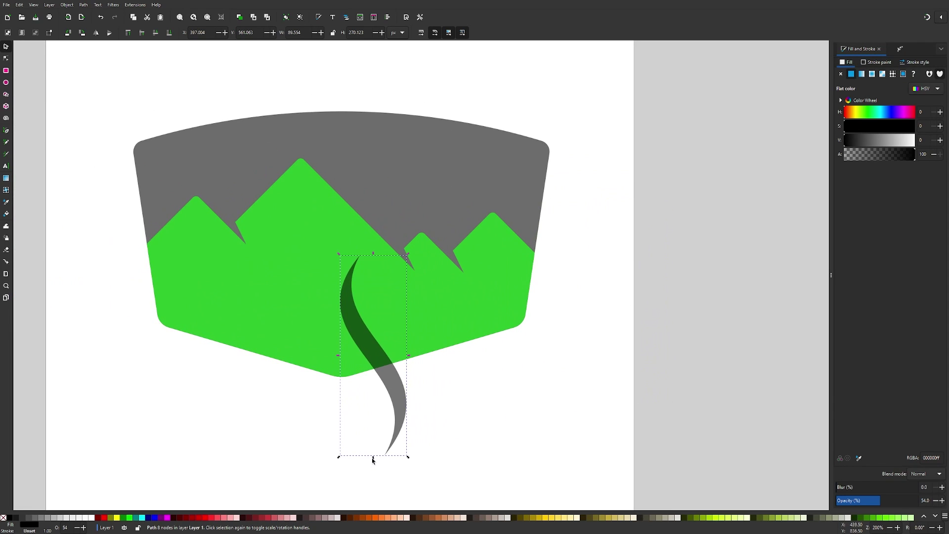
Squash and skew the ribbon into a slanted river S-curve about 119 px wide and 166 px high
left_click_drag(373, 460, 366, 381)
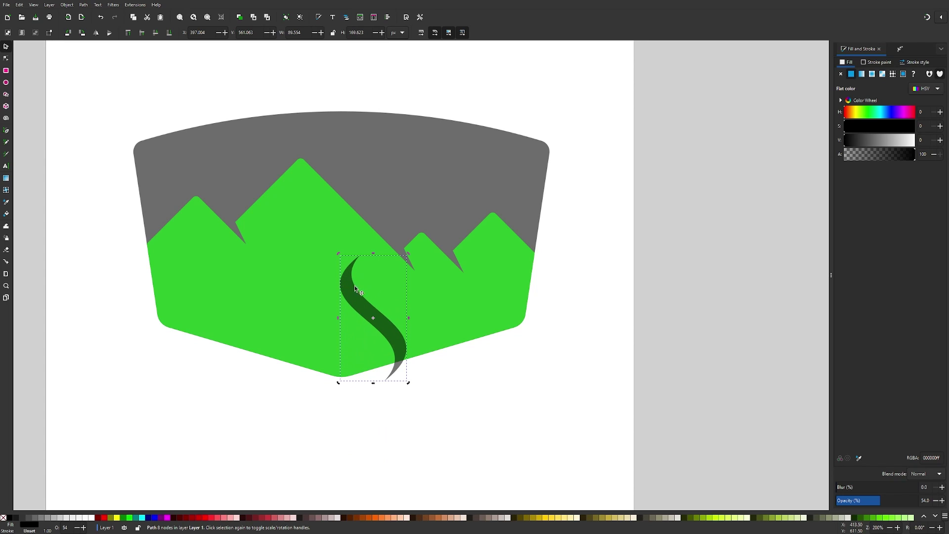
left_click_drag(338, 318, 400, 275)
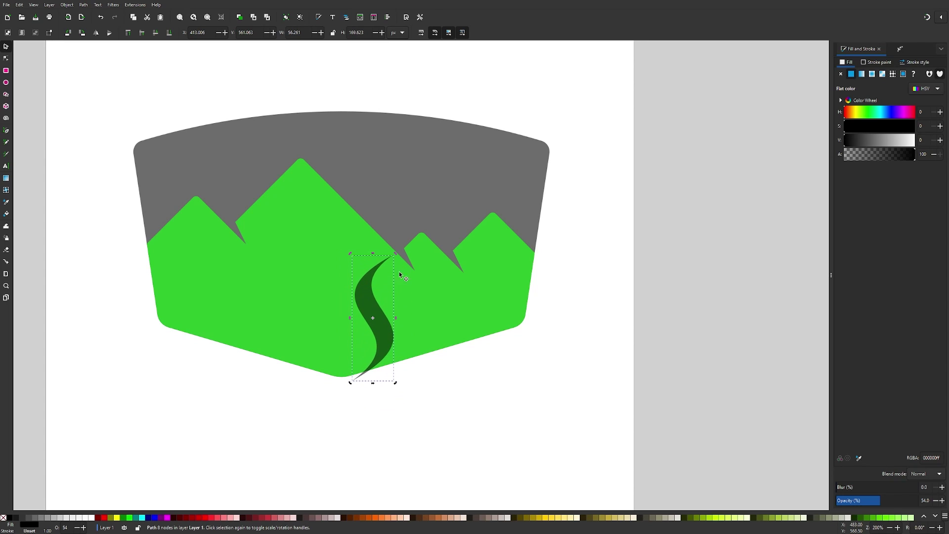
left_click_drag(374, 380, 373, 416)
mouse_move(377, 363)
left_mouse_down()
mouse_move(365, 389)
mouse_move(370, 379)
left_mouse_up()
left_click_drag(368, 440, 375, 403)
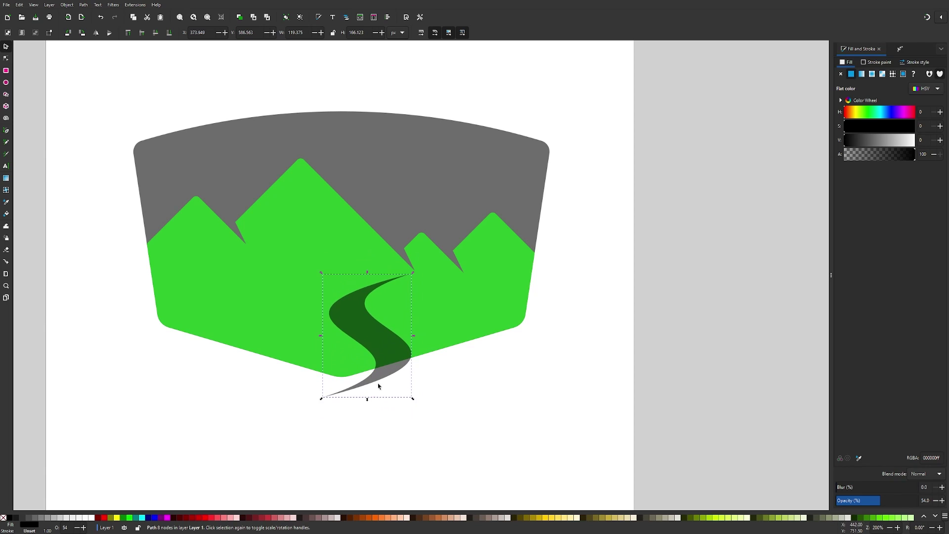
Widen the river to about 197 × 171 px and position its upper tip at the notch beside the tallest mountain
left_click_drag(415, 336, 468, 333)
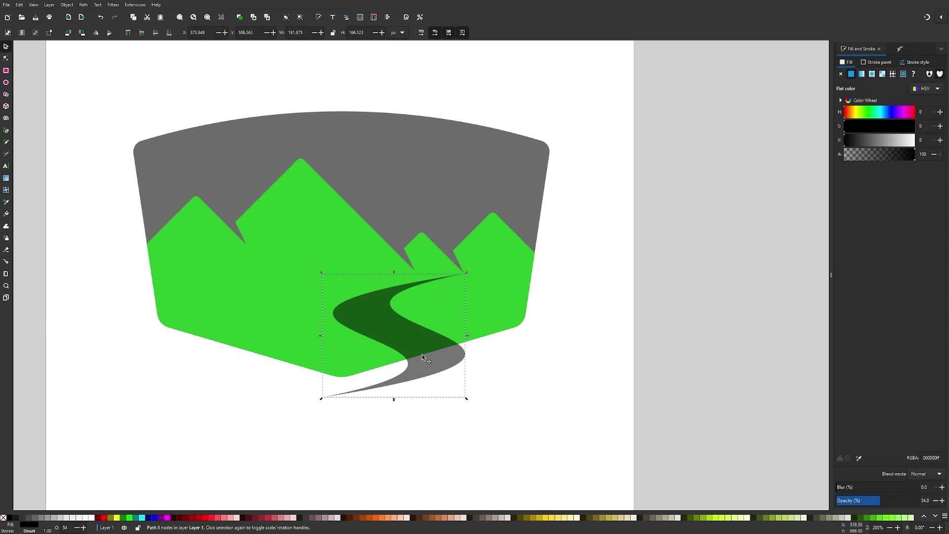
left_click_drag(422, 354, 385, 354)
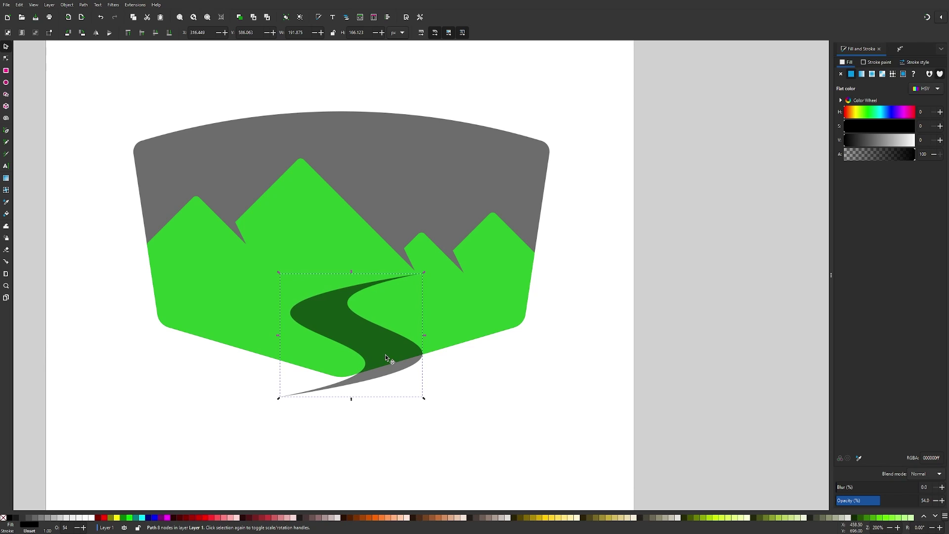
left_click_drag(351, 402, 358, 404)
key("Left")
key("Up")
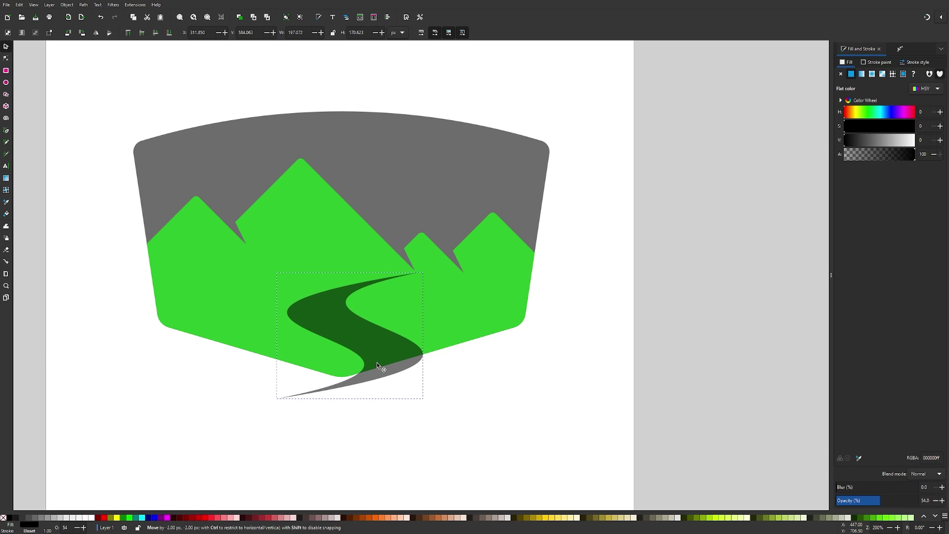
scroll(377, 363, "right", 1)
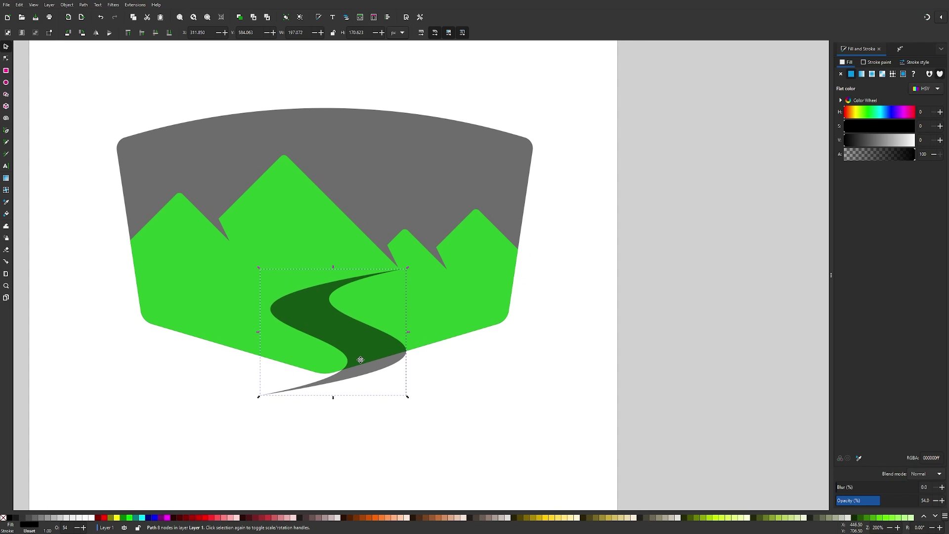
Add a Perspective/Envelope path effect to the river and enable mirrored movements in vertical
left_click(899, 49)
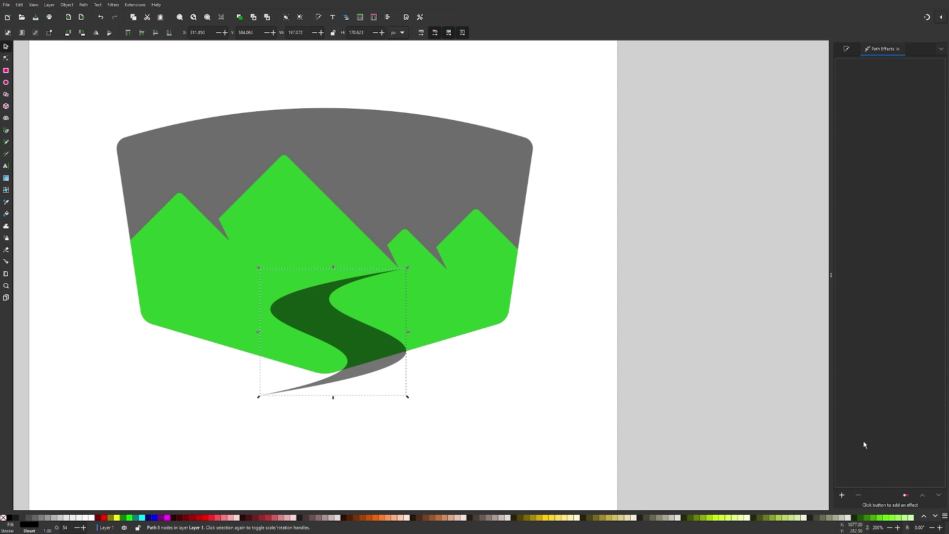
left_click(843, 496)
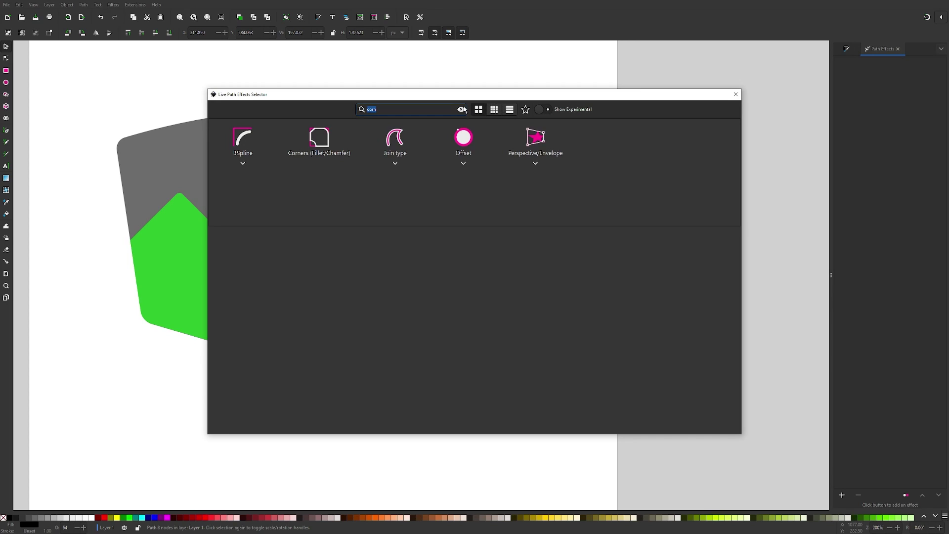
left_click(462, 109)
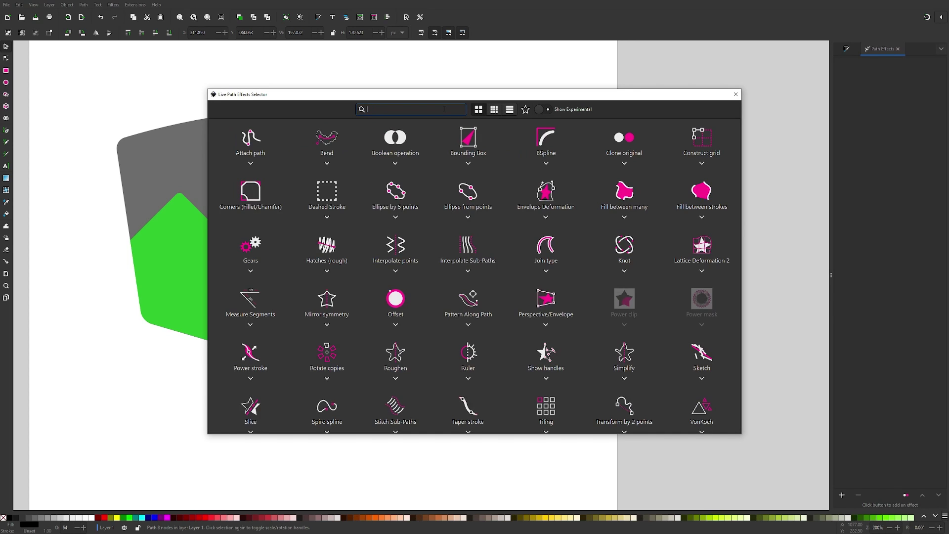
type("pers")
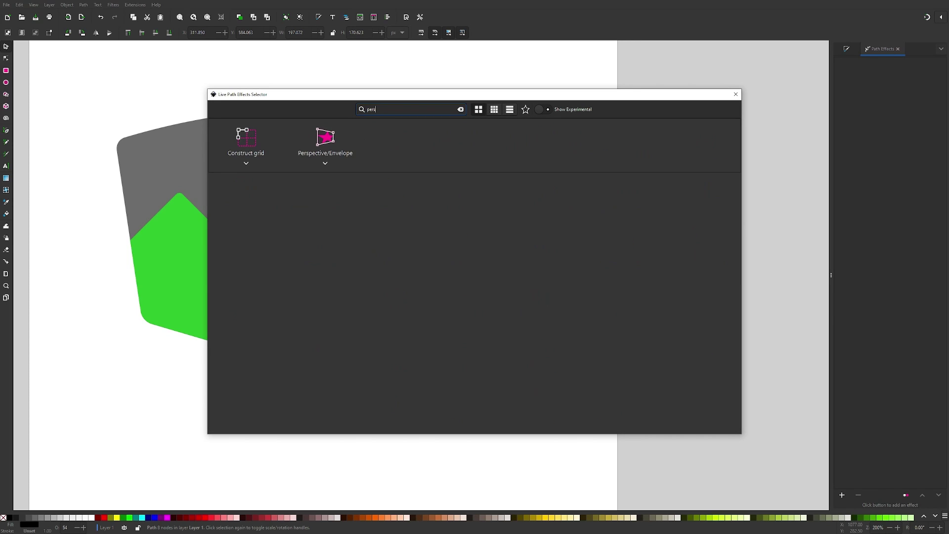
left_click(324, 137)
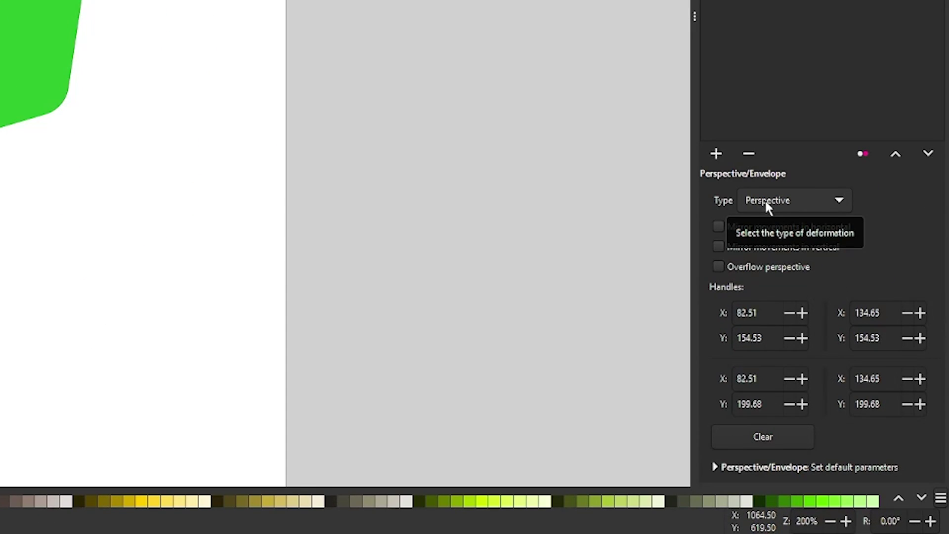
left_click(720, 247)
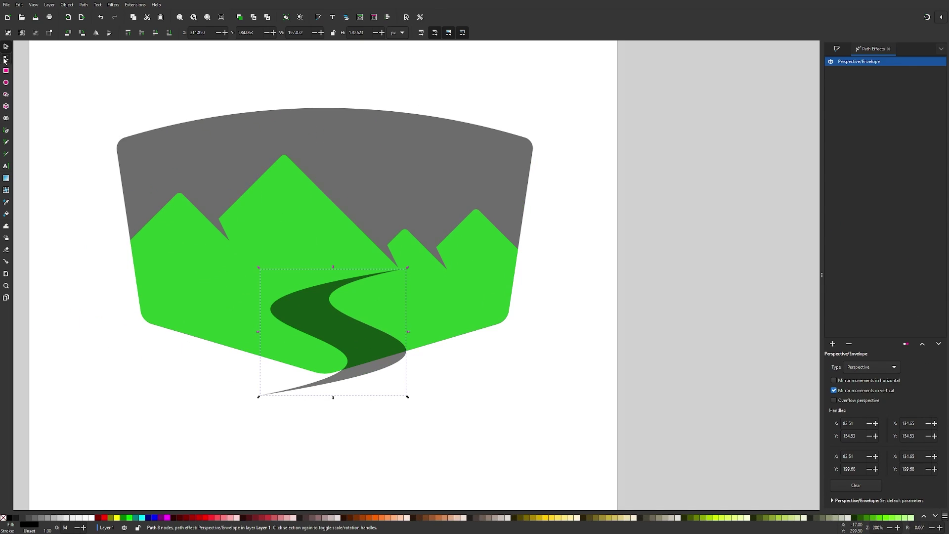
Spread the envelope's lower corners outward and slightly up so the river widens toward the viewer, and convert the result to a plain path
left_click(6, 58)
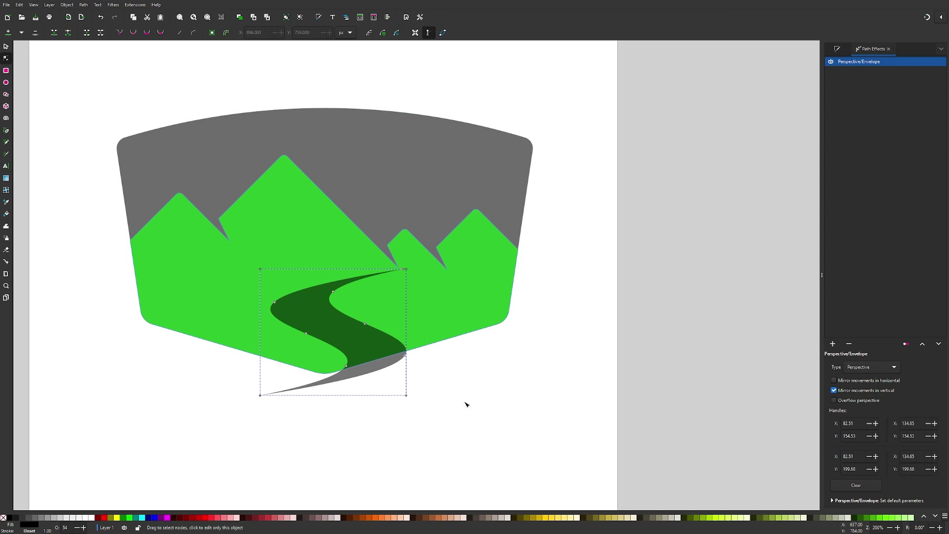
left_click_drag(408, 397, 412, 385)
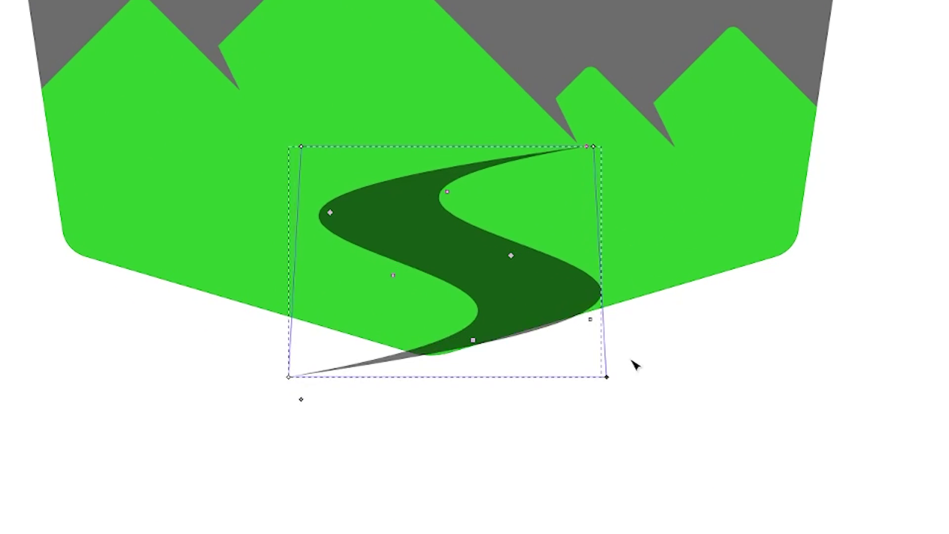
left_click_drag(635, 365, 731, 384)
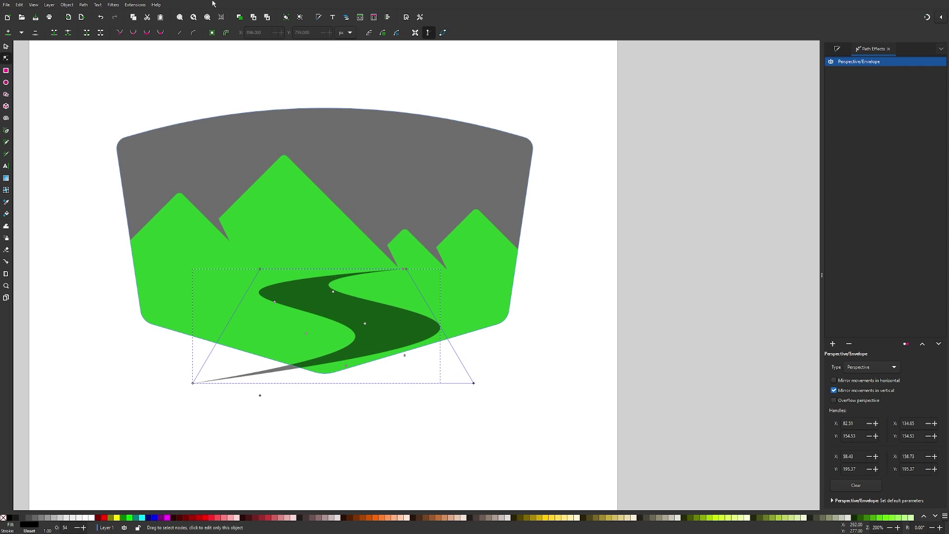
left_click(6, 46)
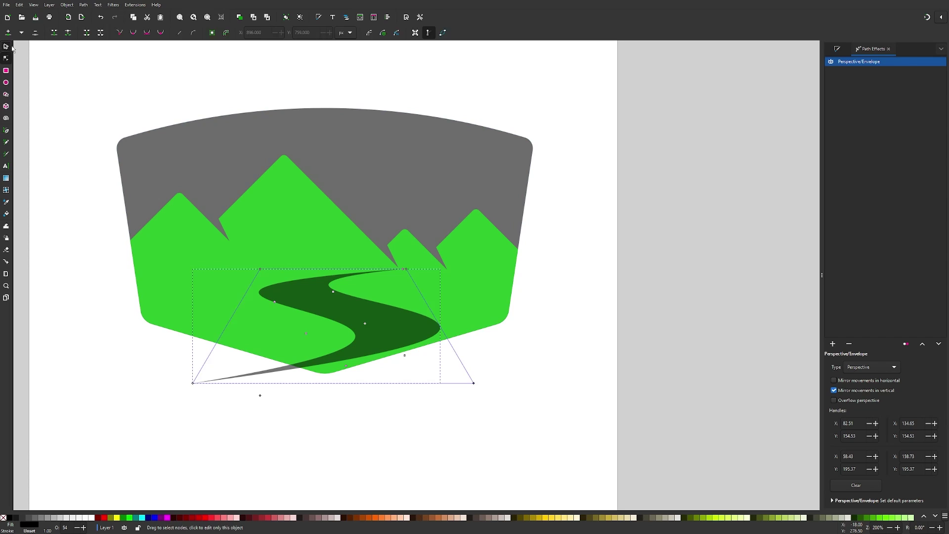
left_click(83, 5)
left_click(86, 16)
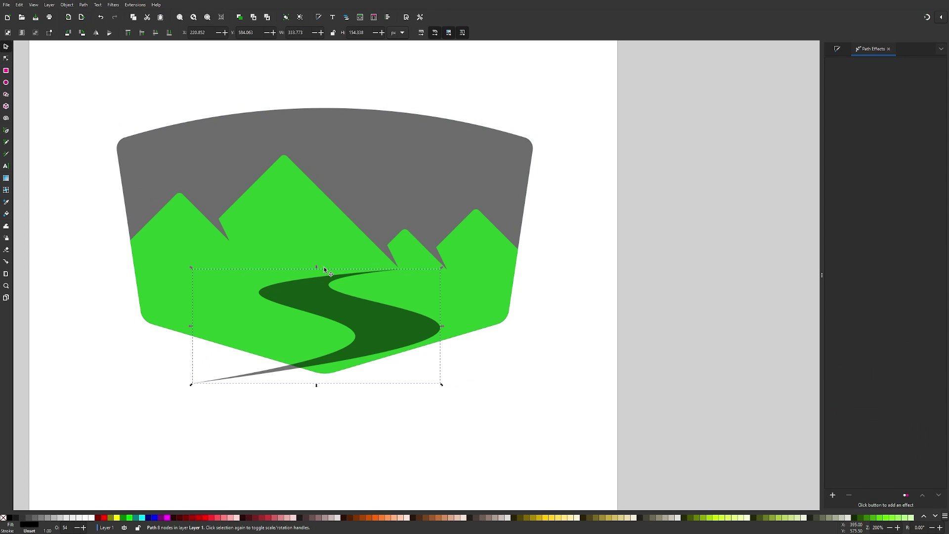
Enlarge the river to about 377 × 174 px and shift it slightly to the right over the badge's lower point
key("ctrl")
left_click_drag(317, 388, 317, 399)
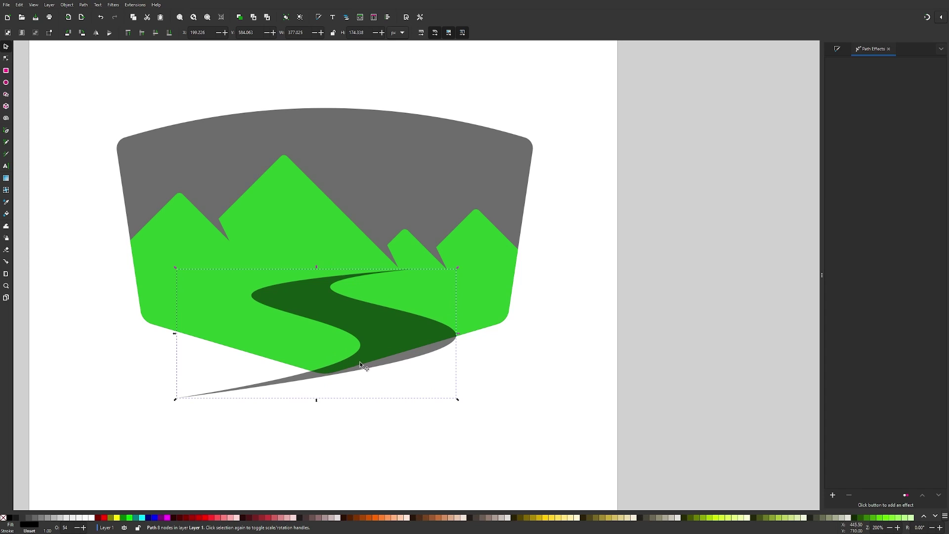
left_click_drag(386, 331, 389, 329)
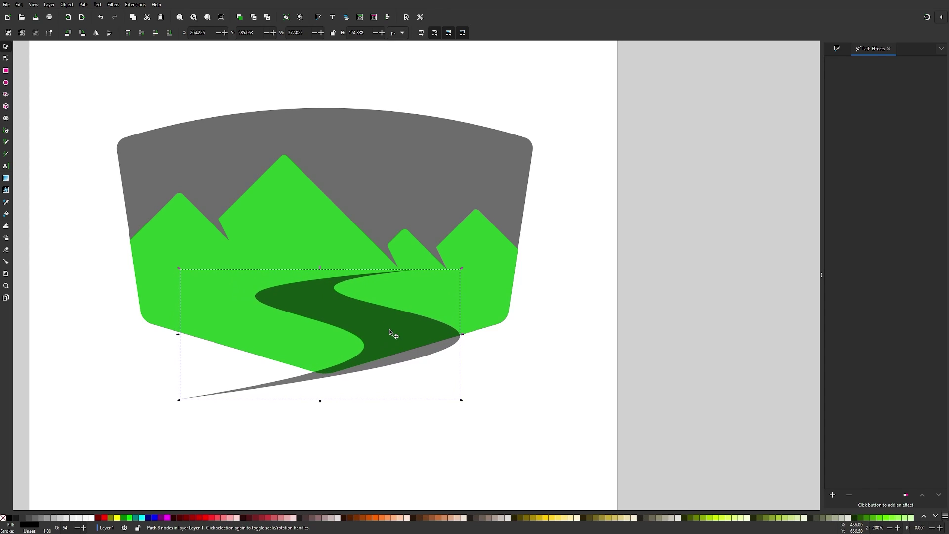
left_click(316, 273)
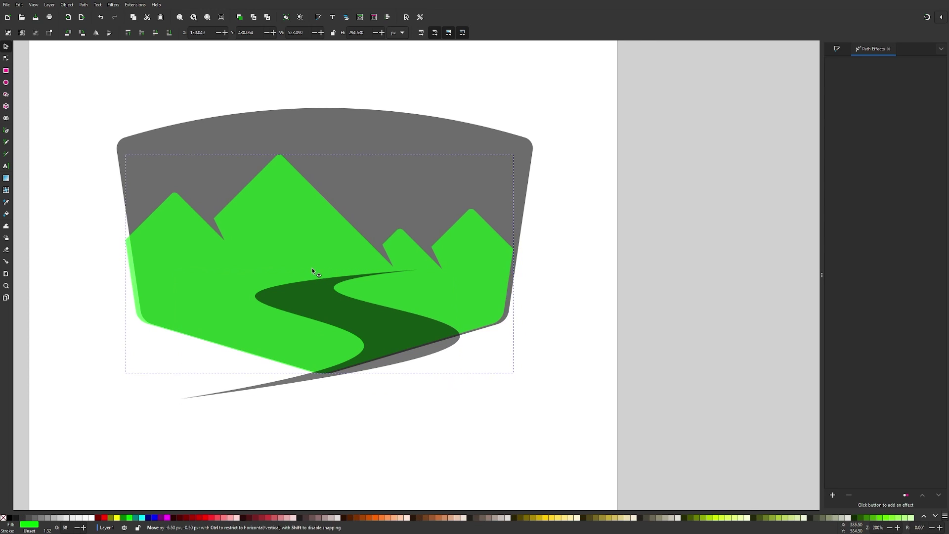
left_click(319, 294)
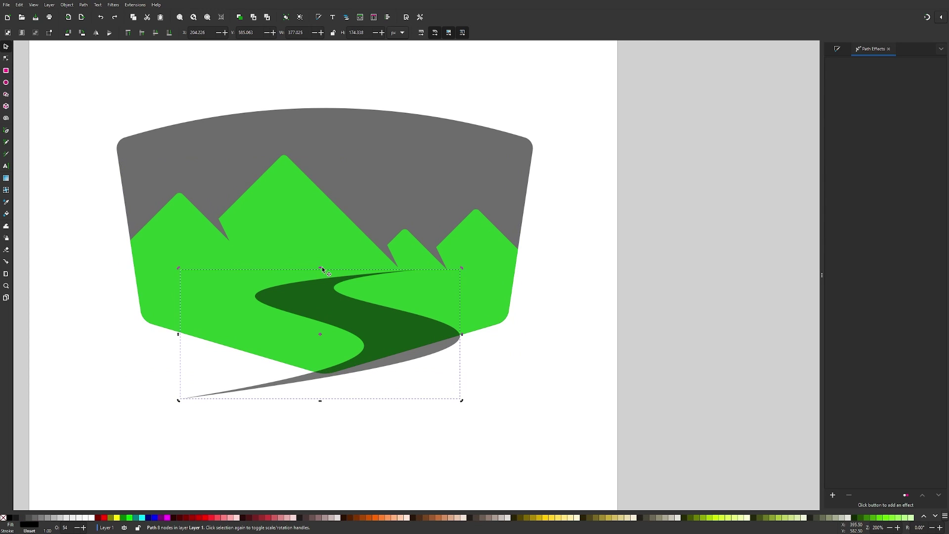
Narrow the river to about 358 px so its upper tip sits just below the notch beside the tallest mountain
left_click_drag(322, 268, 305, 265)
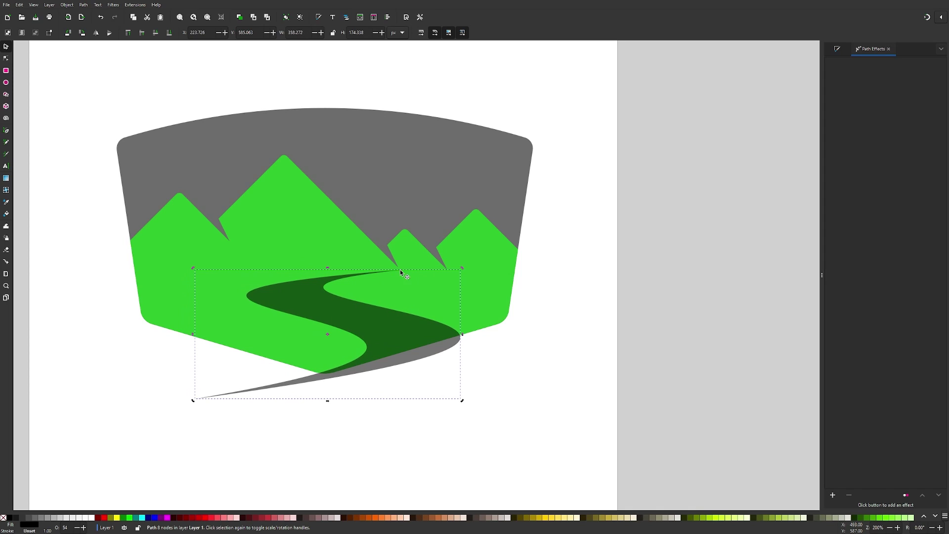
scroll(397, 269, "up", 3)
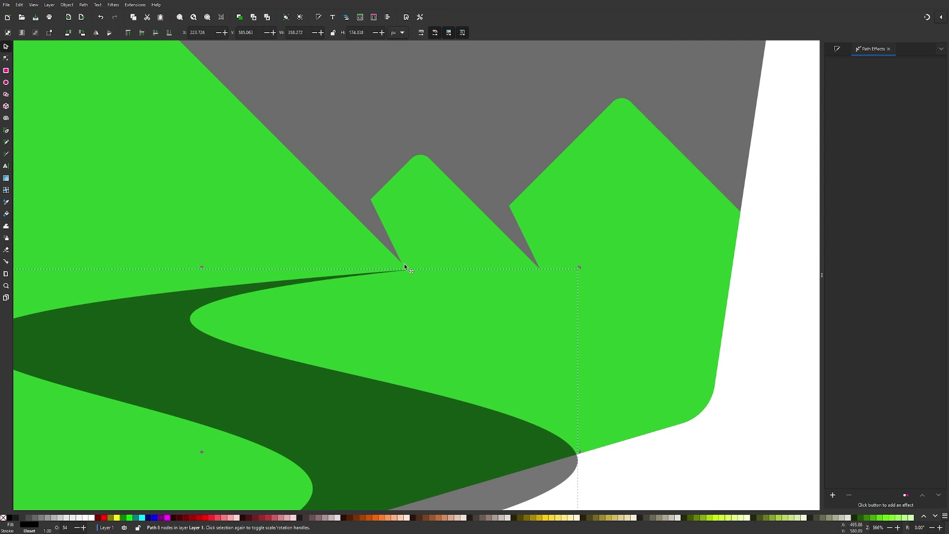
scroll(420, 264, "down", 4)
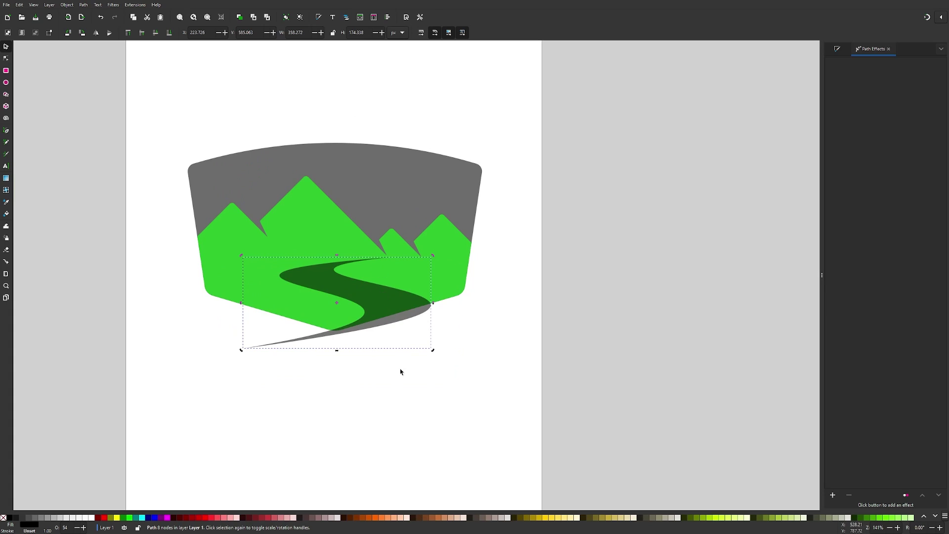
Duplicate the grey badge background, raise the copy to the top and intersect it with the river to trim the overhang
left_click(408, 153)
key("Home")
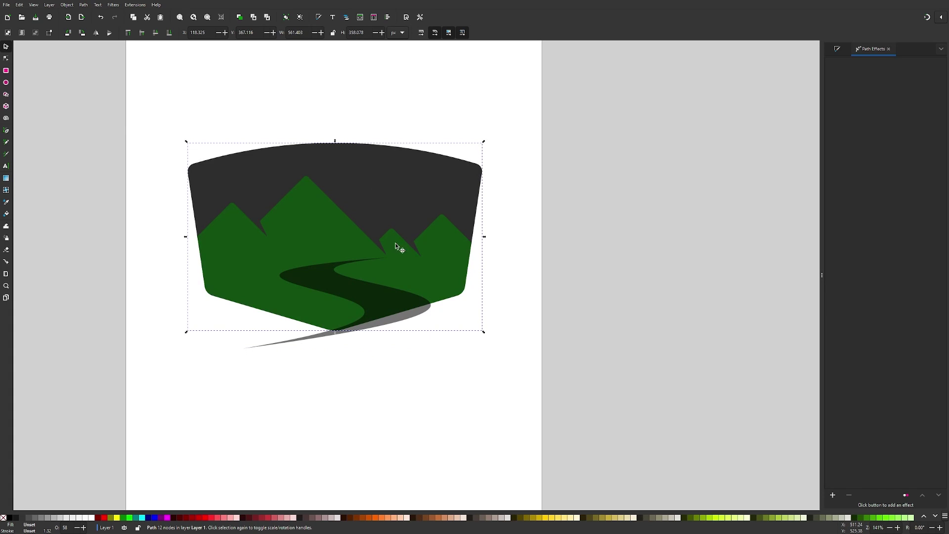
left_click(313, 339, "shift")
left_click(83, 4)
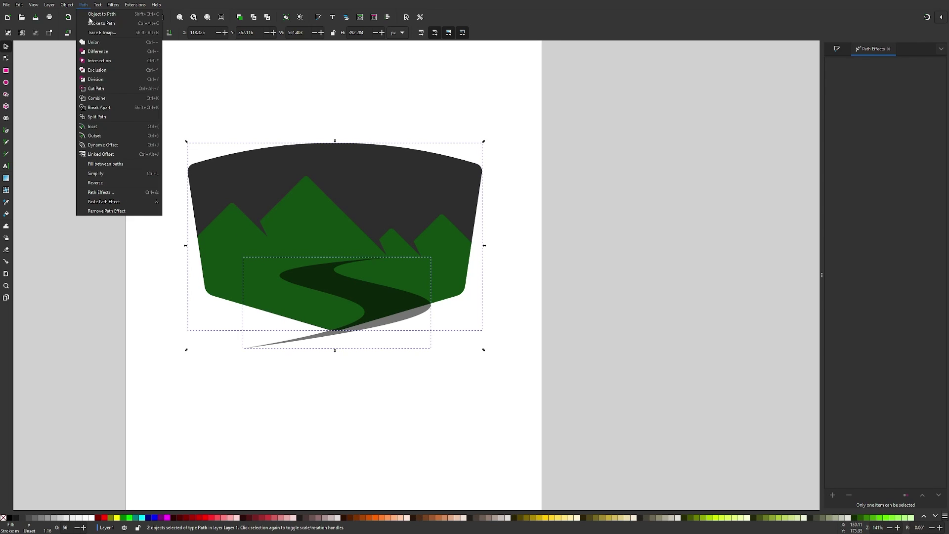
left_click(99, 59)
left_click(308, 395)
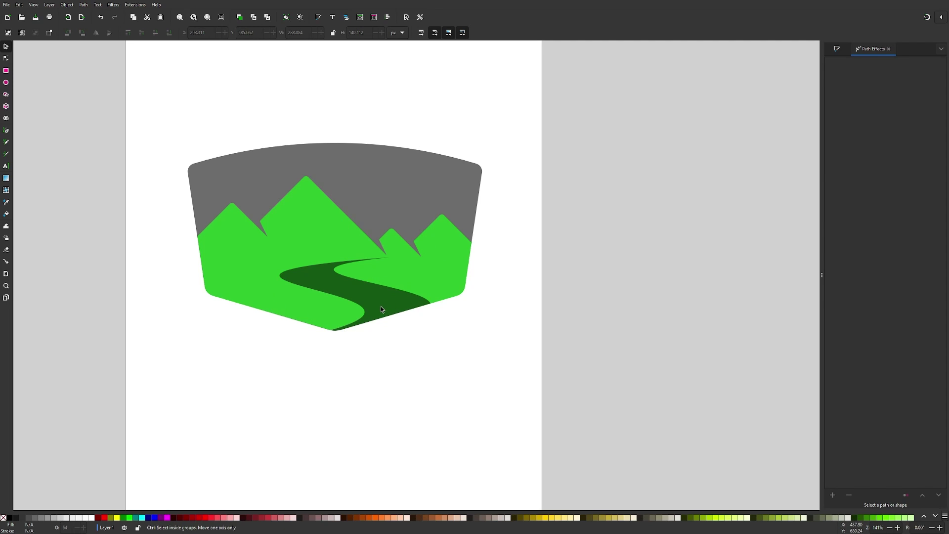
Draw a sharp-cornered square about 168 px wide on the empty canvas beside the page
scroll(380, 307, "up", 2)
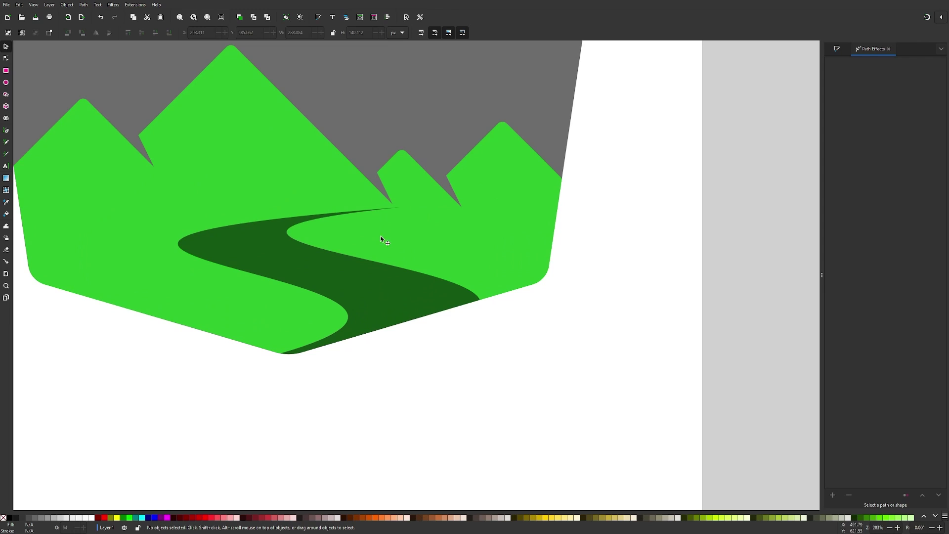
scroll(314, 340, "down", 2)
scroll(296, 308, "right", 5)
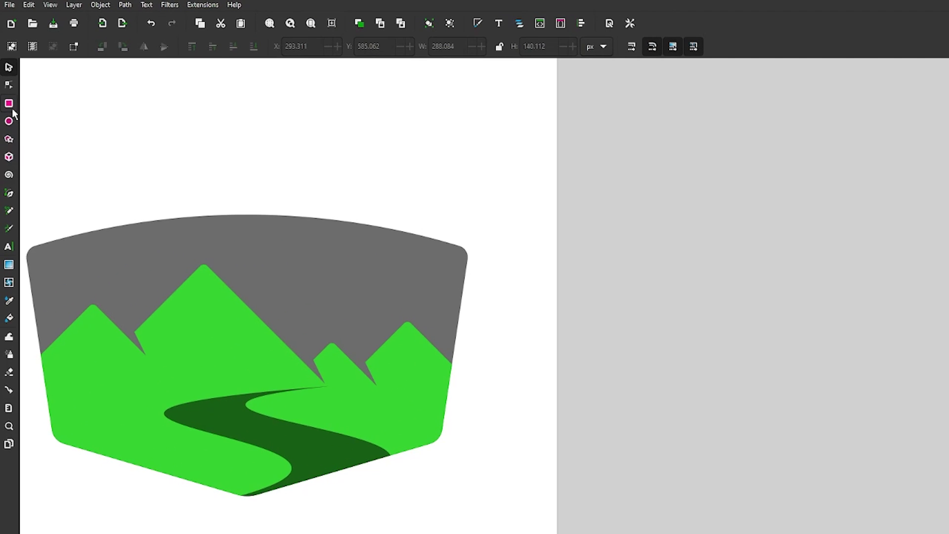
left_click(7, 72)
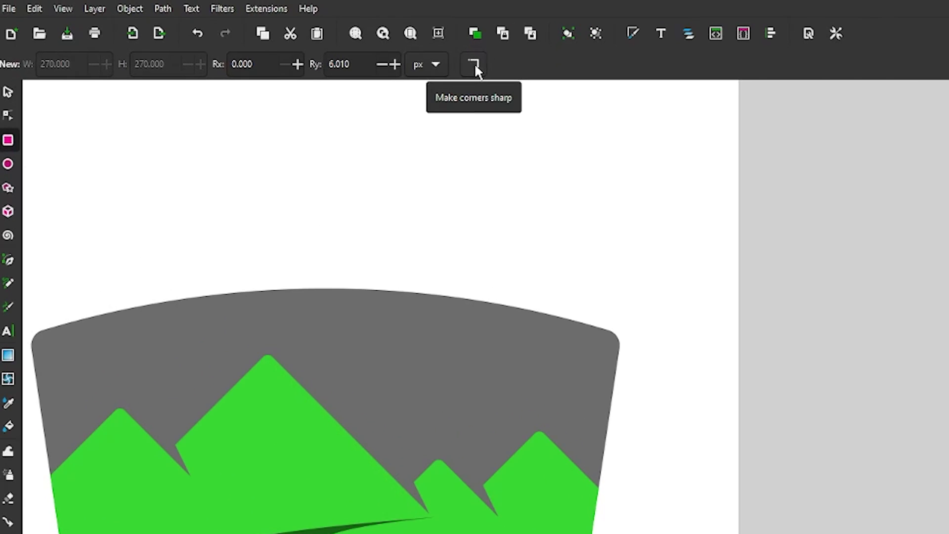
left_click(474, 64)
mouse_move(463, 238)
left_mouse_down()
mouse_move(515, 291)
mouse_move(509, 283)
left_mouse_up()
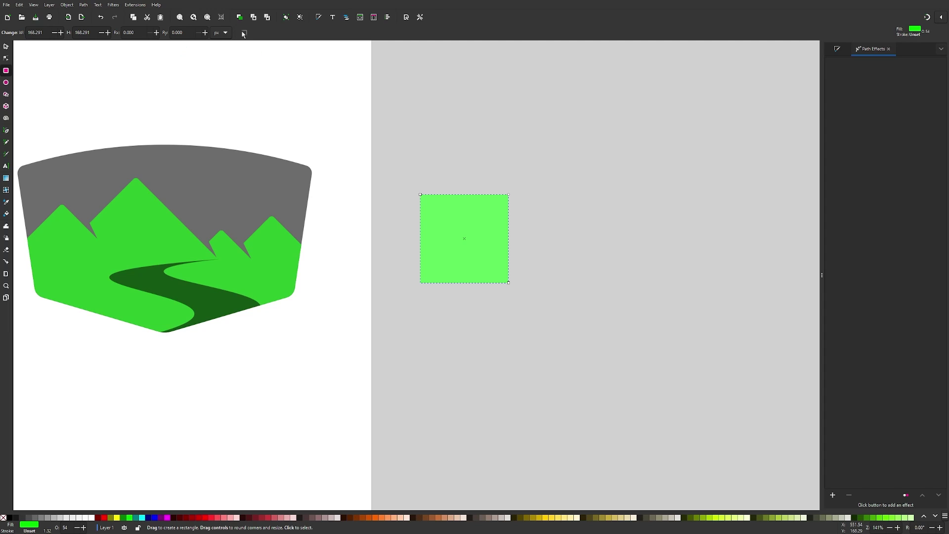
Convert the square to a path, delete its lower-right node and make the remaining nodes corners to form a right triangle
left_click(83, 5)
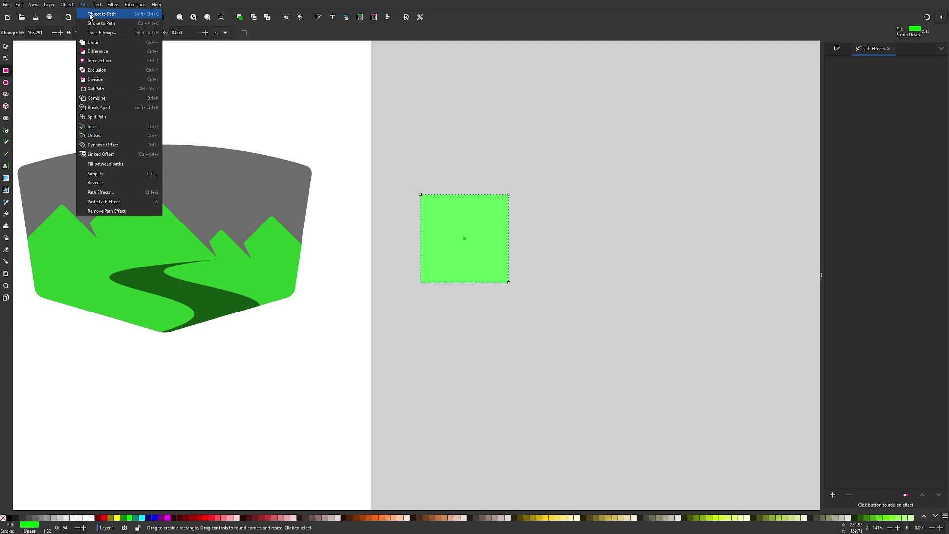
left_click(104, 14)
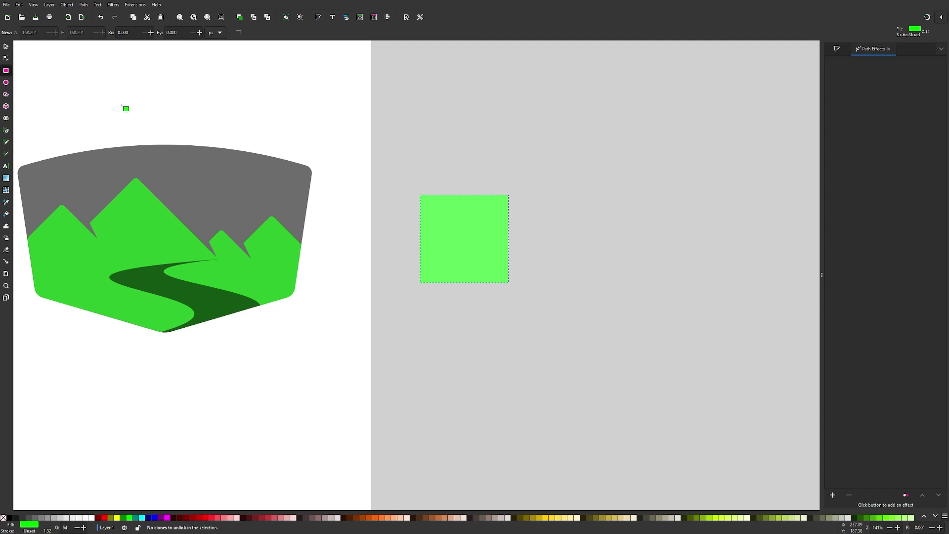
left_click(6, 58)
left_click_drag(530, 336, 487, 251)
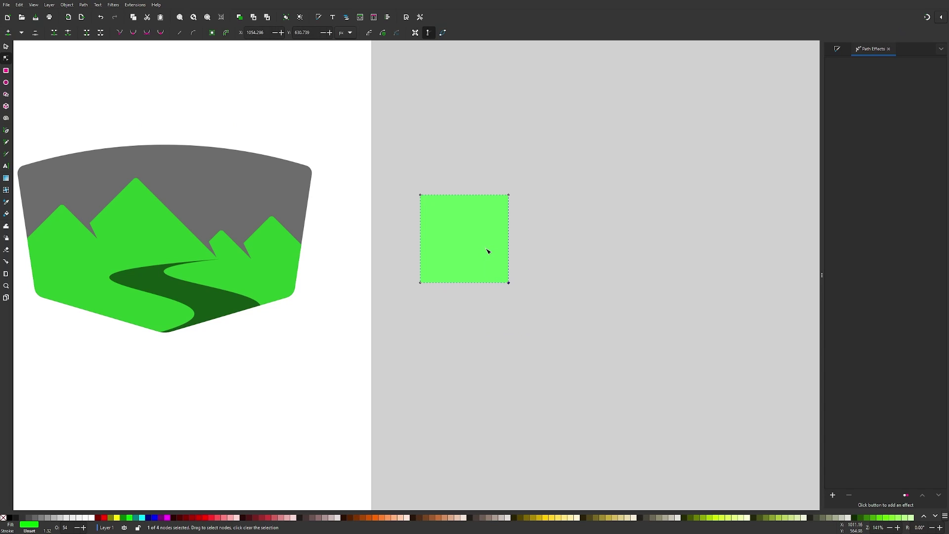
key("Delete")
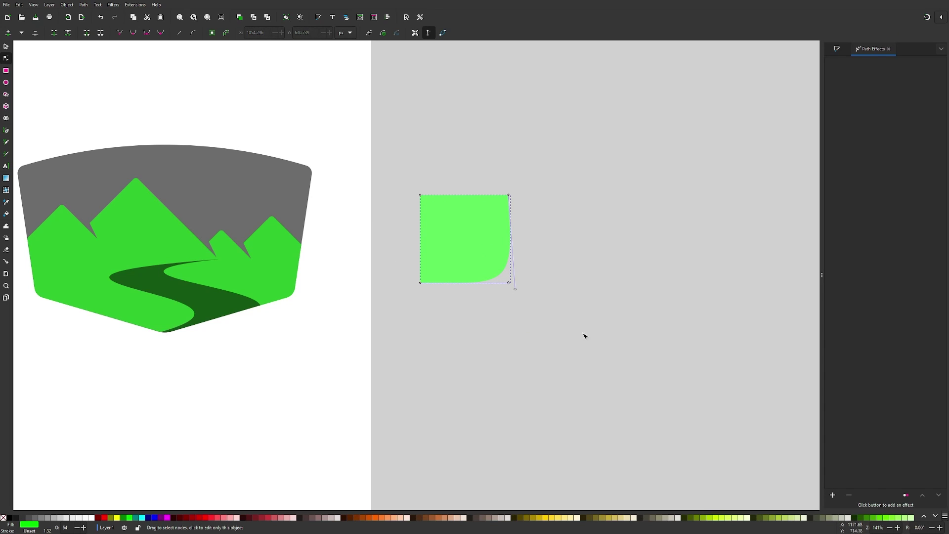
left_click_drag(596, 340, 388, 152)
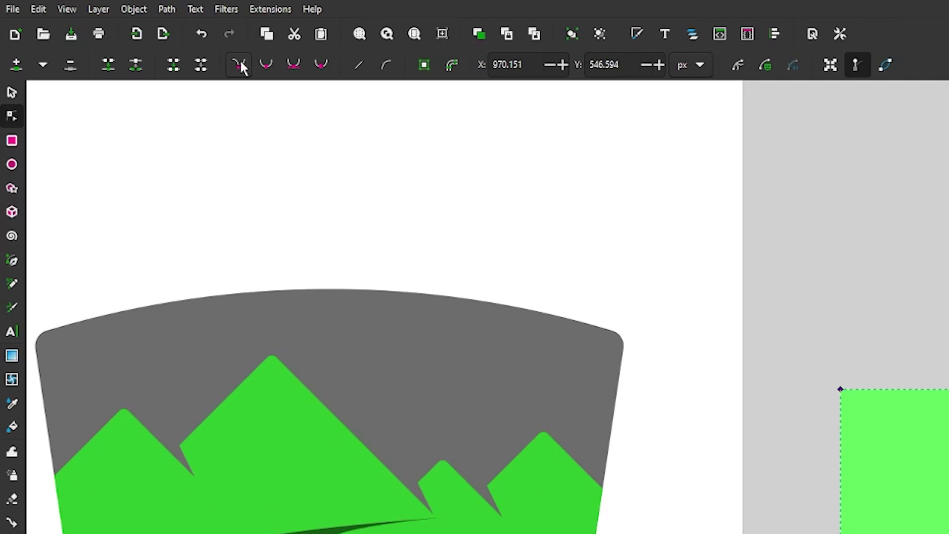
left_click(121, 32)
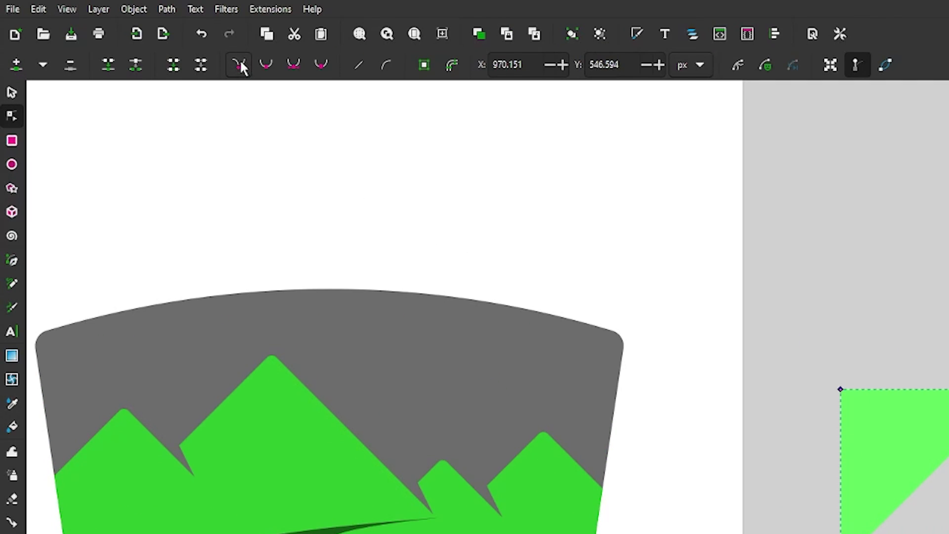
Rotate the triangle point-up, narrow it, and stack two progressively larger duplicates below it as overlapping tree tiers
left_click(11, 92)
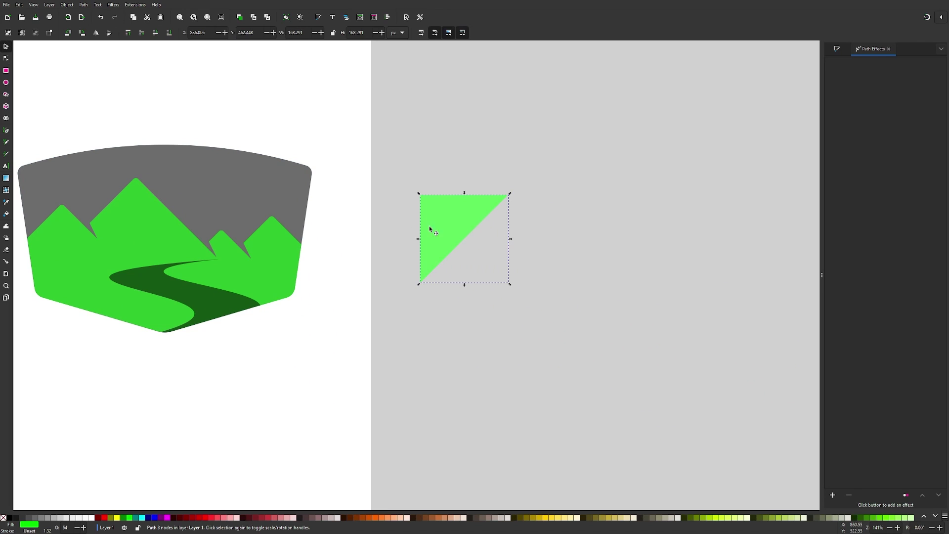
left_click_drag(511, 192, 536, 233)
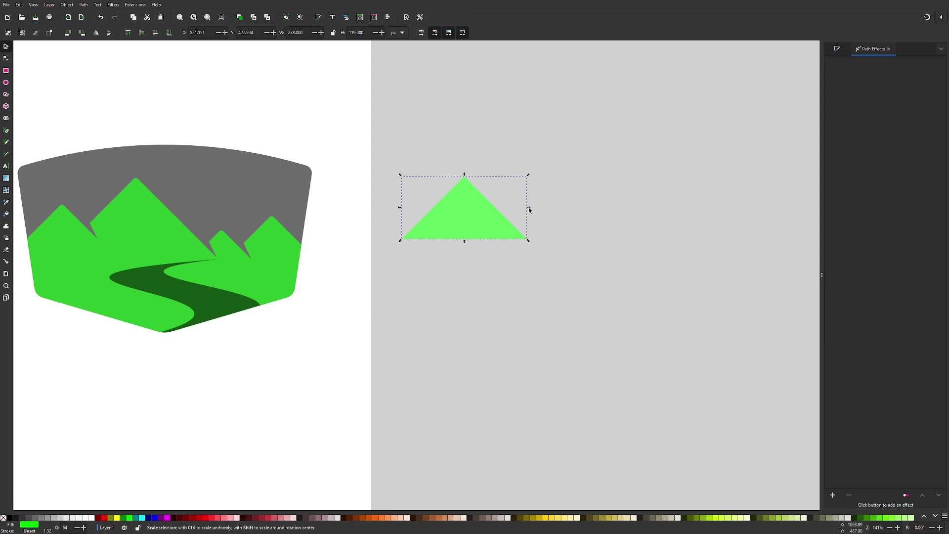
left_click_drag(527, 208, 466, 350)
key("ctrl+d")
key("ctrl+d")
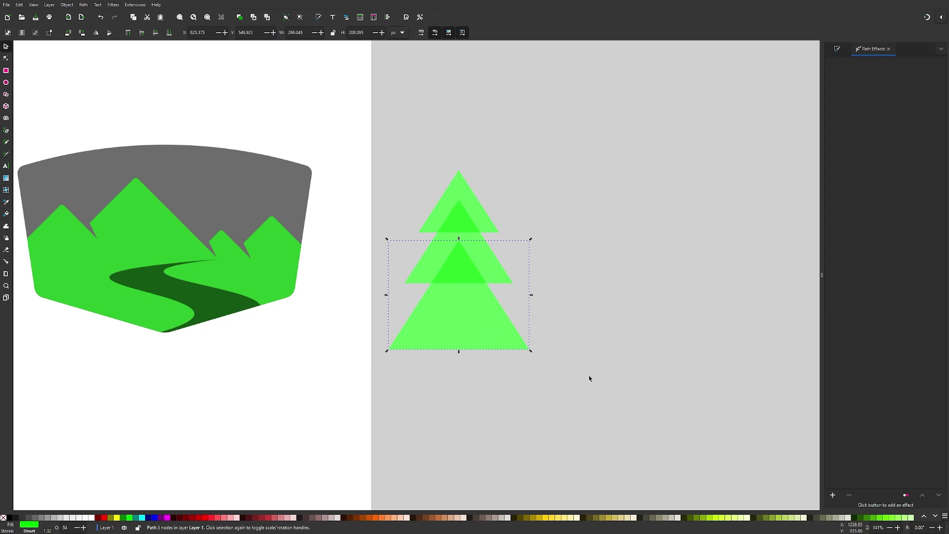
Fill all three tree triangles with blue
left_click_drag(606, 403, 363, 136)
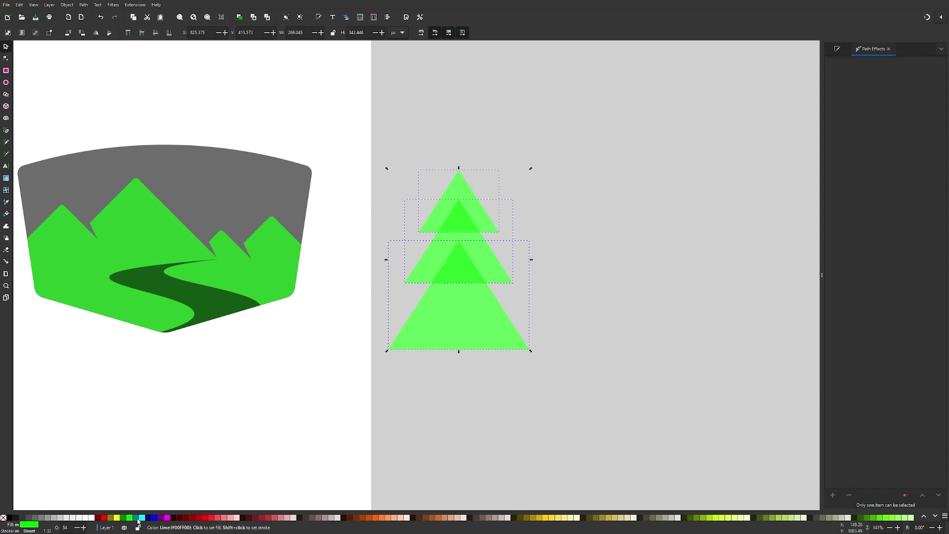
left_click(155, 518)
left_click(623, 345)
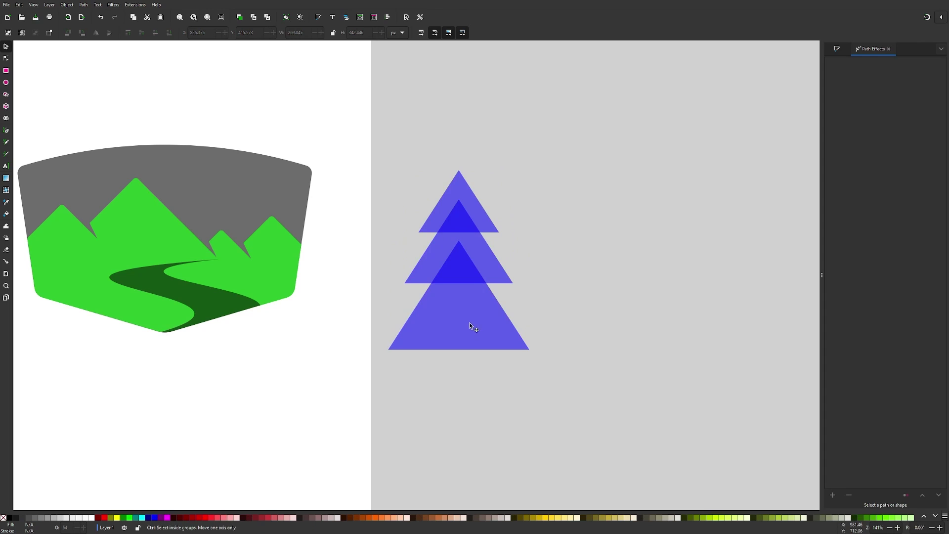
Shift the bottom triangle up and the middle triangle slightly down to even out the spacing of the tree tiers
left_click_drag(470, 323, 470, 312)
left_click_drag(493, 264, 493, 266)
left_click_drag(460, 297, 461, 301)
left_click(512, 413)
Unite the three blue triangles into a single tree shape
left_click_drag(614, 432, 331, 115)
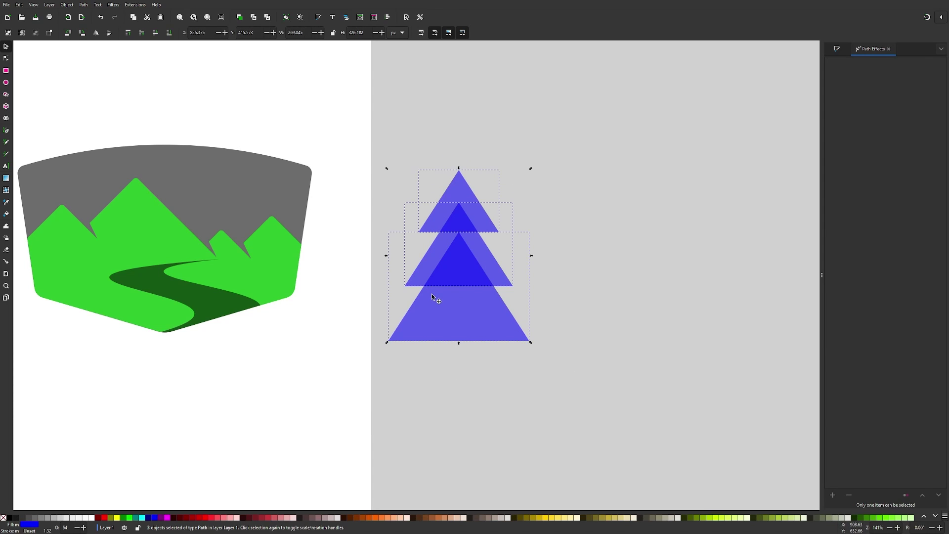
left_click(84, 5)
left_click(100, 45)
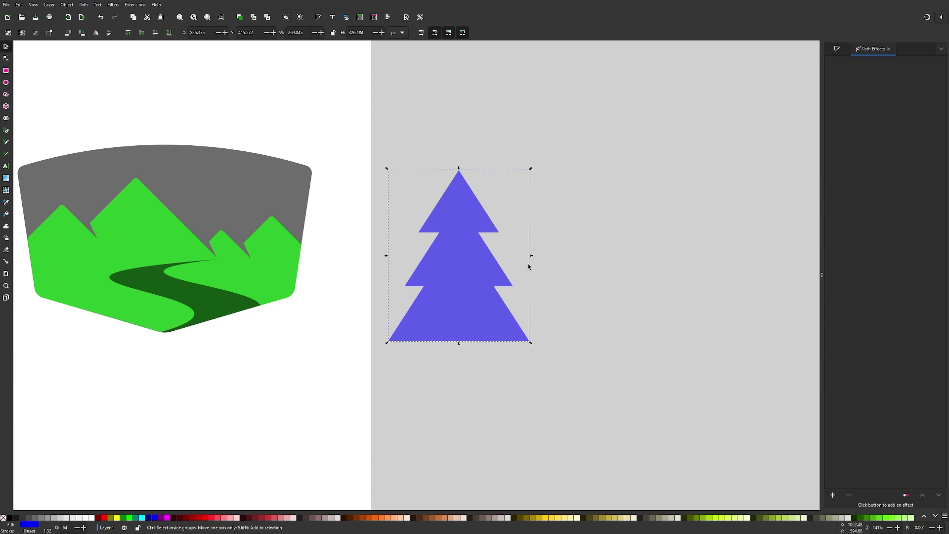
Scale the tree down to about 63 × 76 px and place it over the river's wide lower end
left_click_drag(534, 256, 203, 317)
scroll(196, 333, "up", 3)
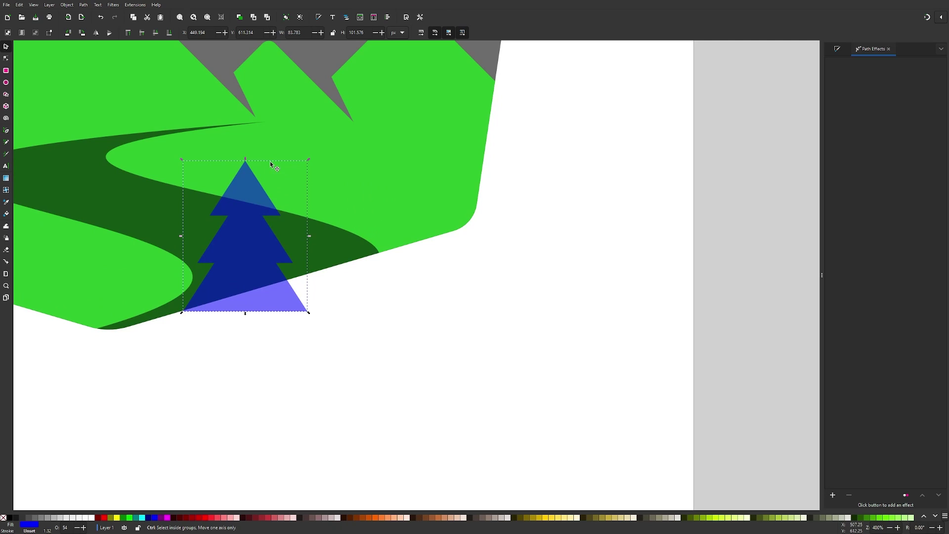
left_click_drag(245, 159, 245, 205)
scroll(200, 243, "up", 1)
scroll(200, 243, "up", 1)
left_click_drag(286, 244, 246, 247)
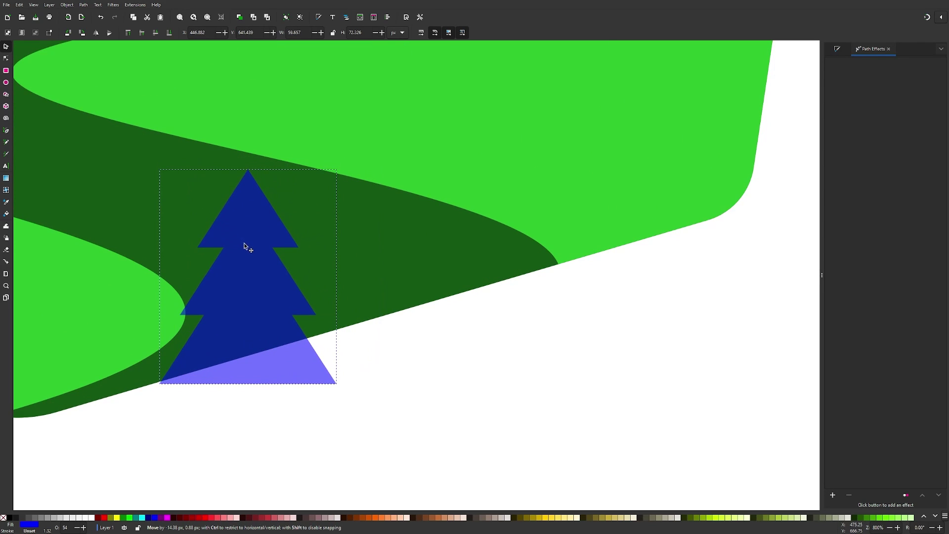
left_click_drag(252, 165, 253, 156)
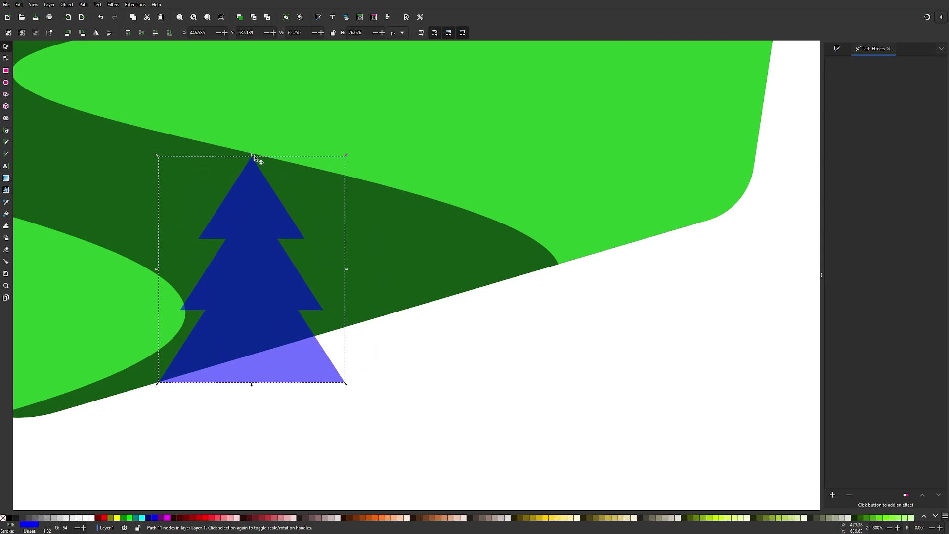
Reposition the tree so its tip touches the river's upper edge and its lower-left corner meets the badge's bottom edge
scroll(253, 156, "up", 4)
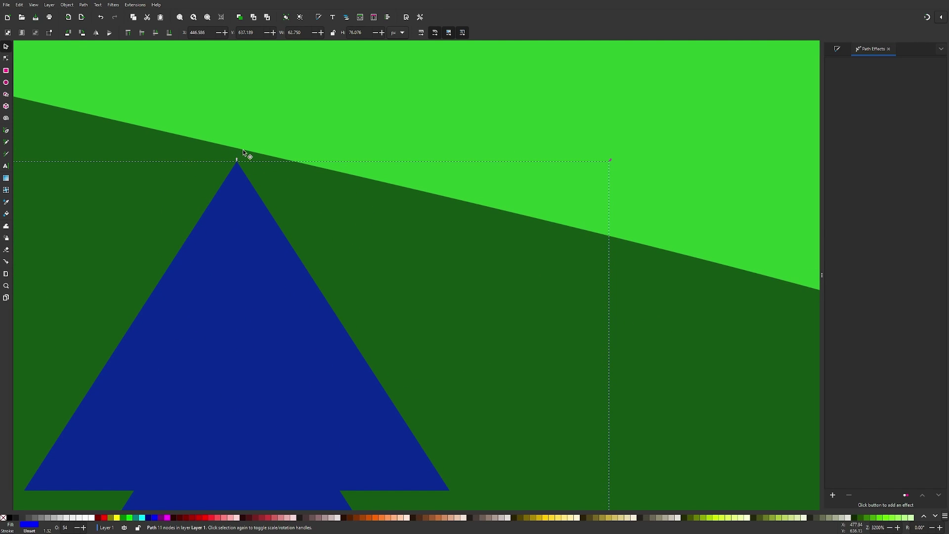
left_click_drag(271, 159, 250, 208)
scroll(258, 202, "down", 2)
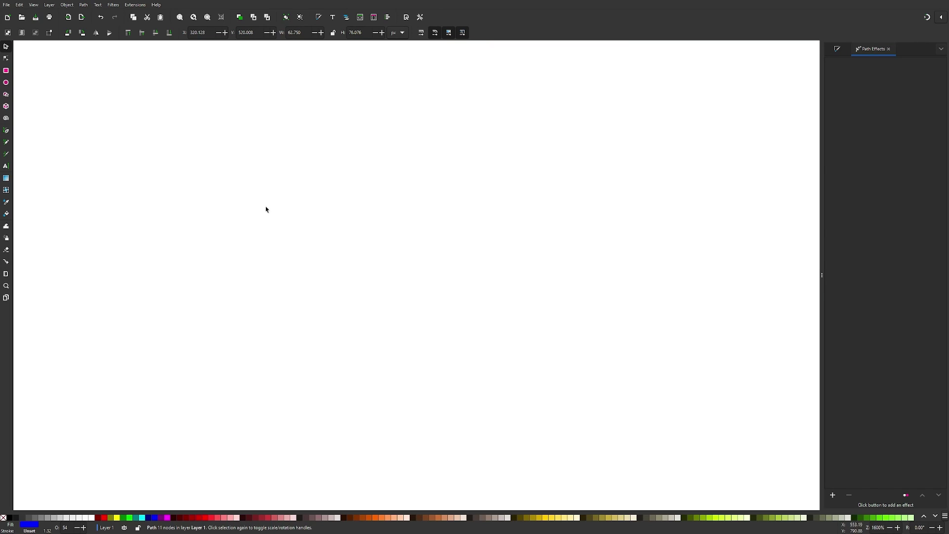
scroll(288, 214, "down", 7)
scroll(239, 155, "up", 5)
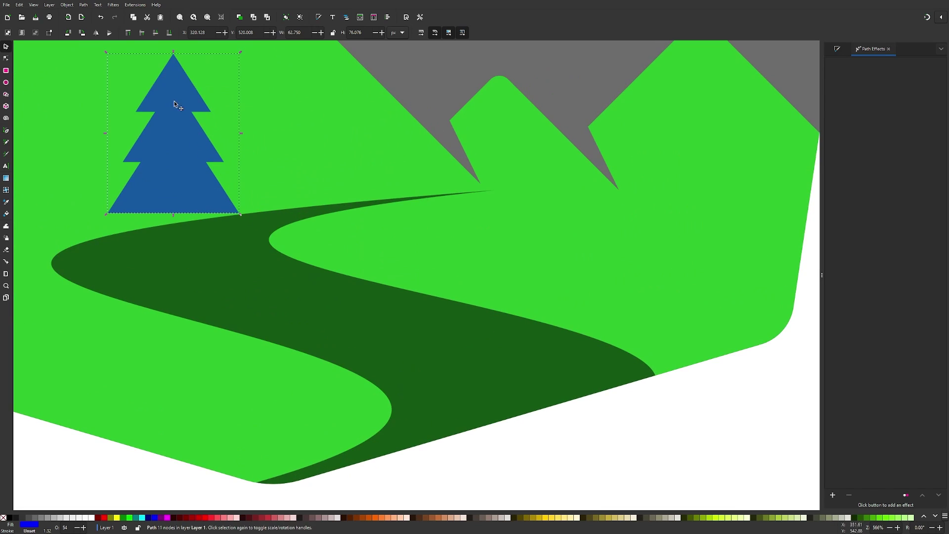
left_click_drag(174, 101, 448, 349)
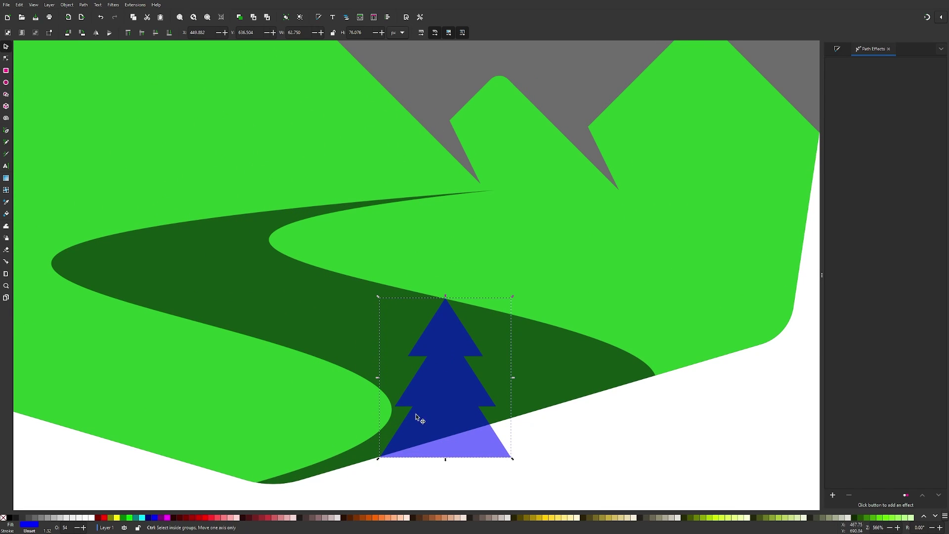
scroll(419, 424, "up", 2)
Duplicate the grey badge background, raise the copy to the top and intersect it with the tree to trim its base
scroll(353, 361, "down", 6)
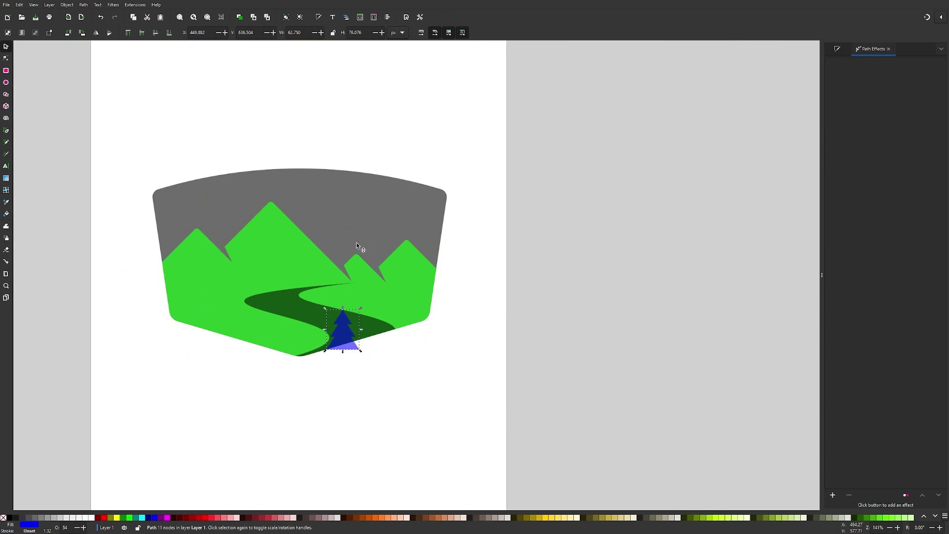
left_click(366, 251)
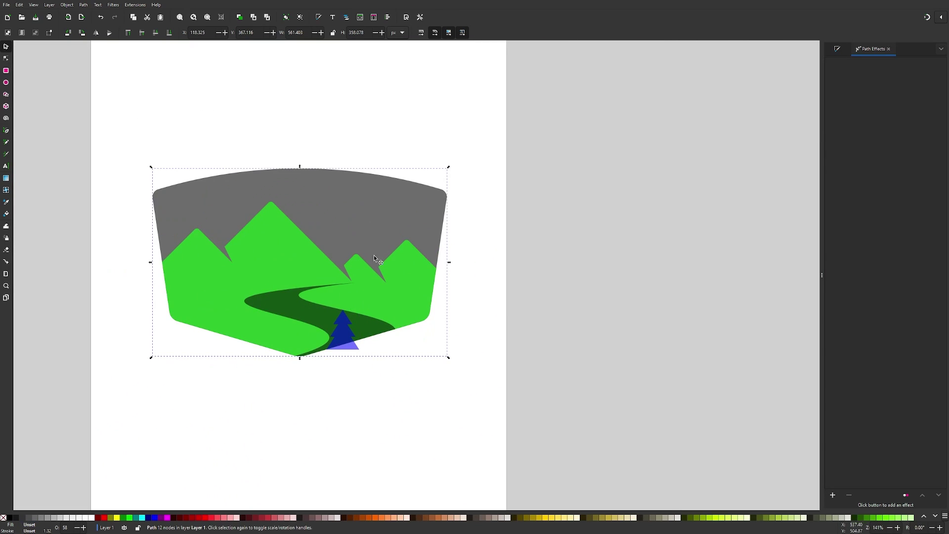
scroll(410, 237, "down", 2)
scroll(410, 238, "left", 3)
left_click(417, 303, "shift")
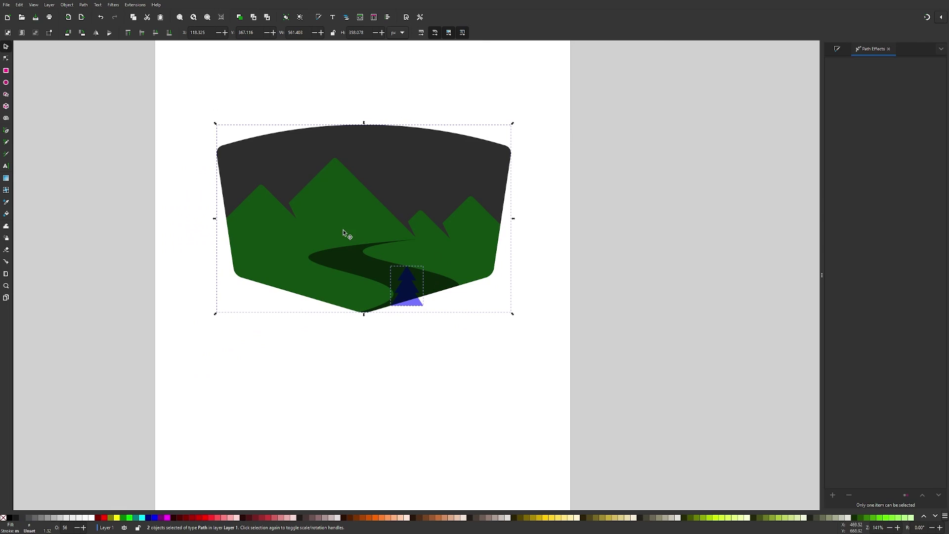
left_click(84, 4)
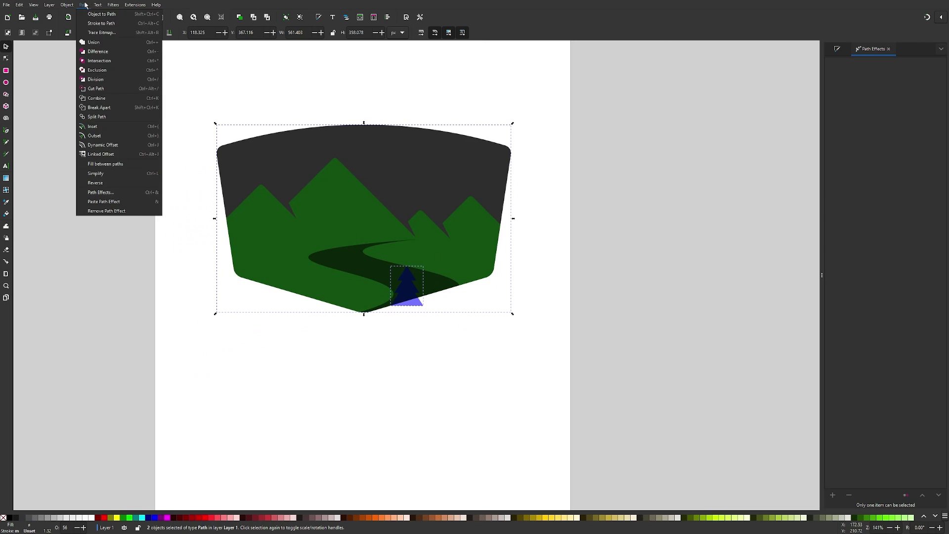
left_click(105, 64)
left_click(470, 405)
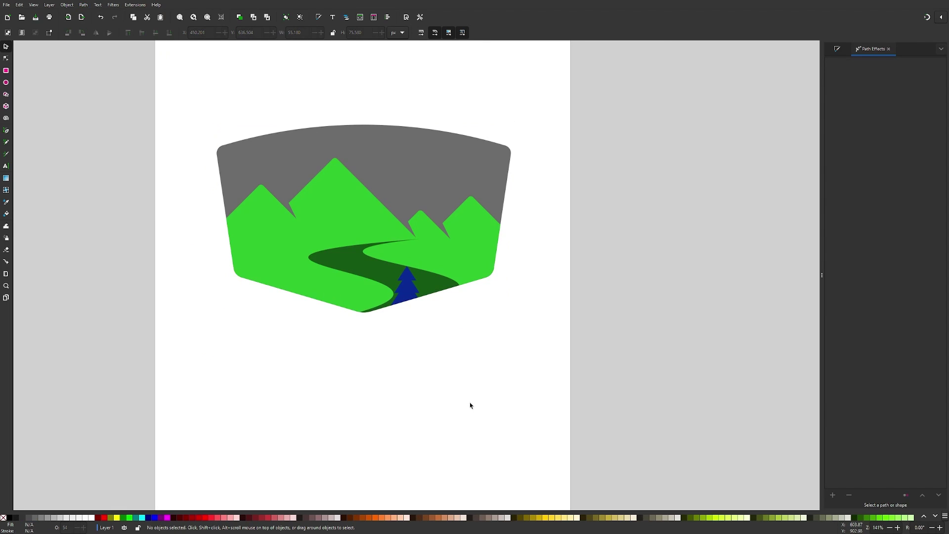
Select the badge, mountains, river and tree together and restore their opacity to 100%
left_click_drag(429, 345, 408, 352)
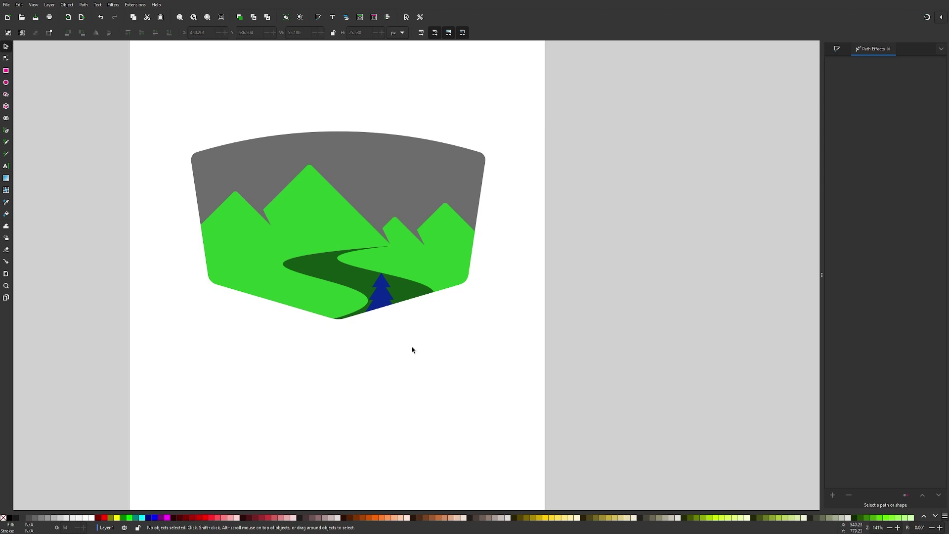
left_click_drag(522, 374, 131, 75)
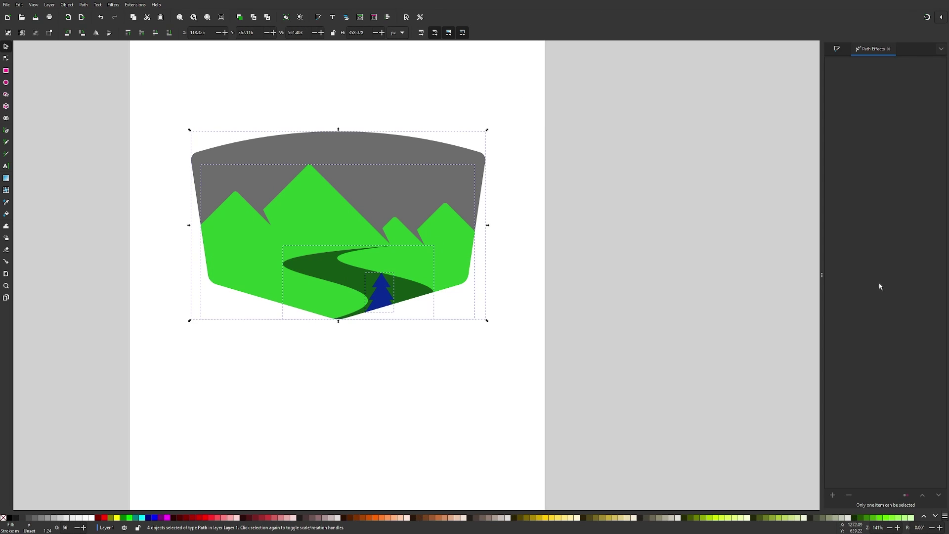
left_click(838, 49)
left_click_drag(878, 502, 948, 478)
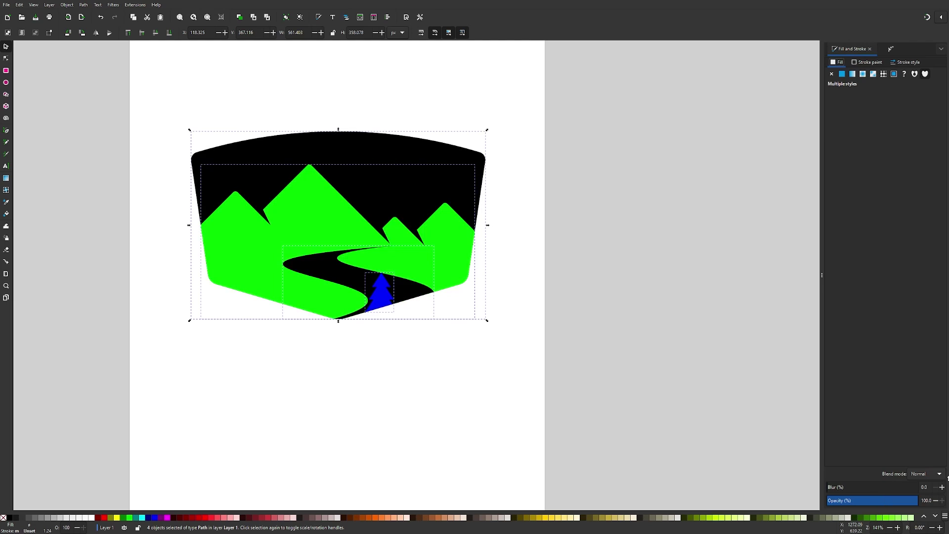
Fill the badge background behind the mountains with the light sky blue #80E5FF
left_click(372, 372)
left_click(313, 214)
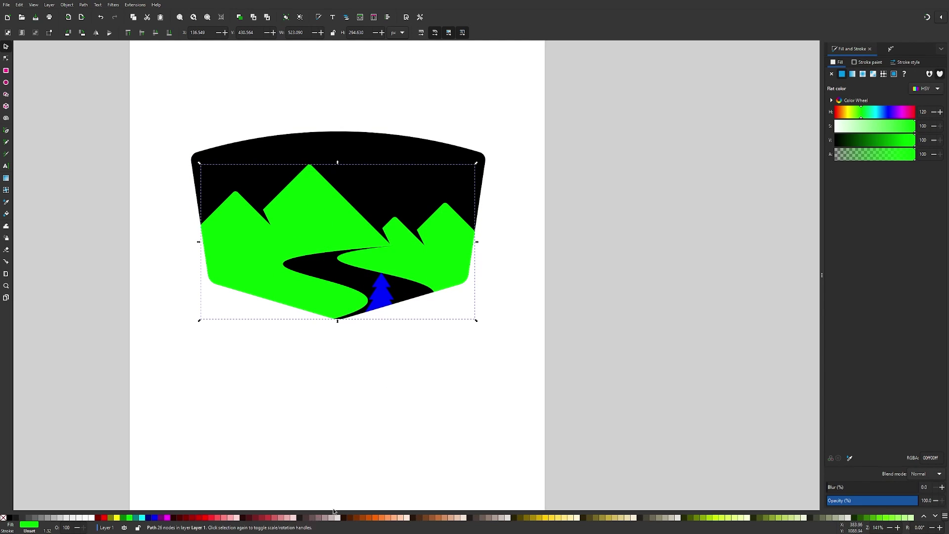
left_click(451, 464)
left_click(409, 157)
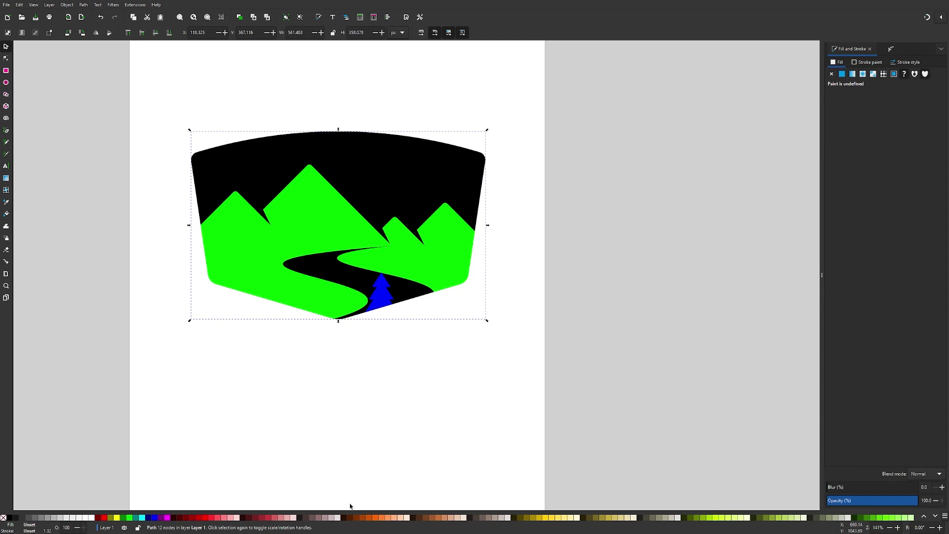
left_click(935, 517)
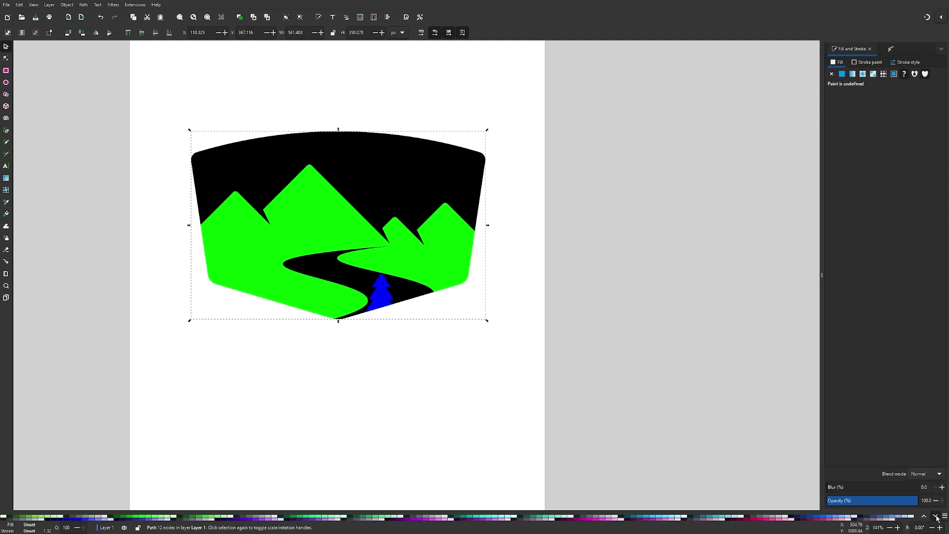
left_click(934, 517)
left_click(924, 516)
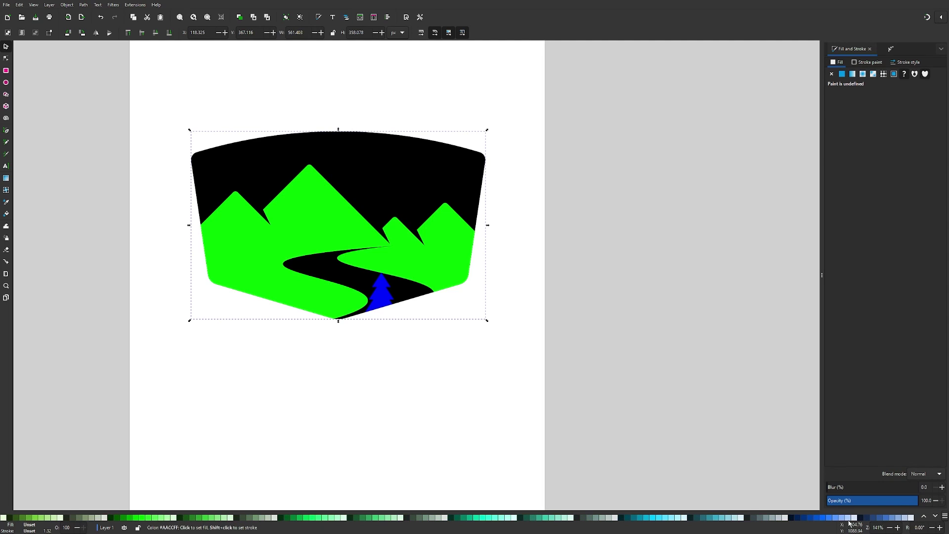
left_click(727, 518)
left_click(667, 519)
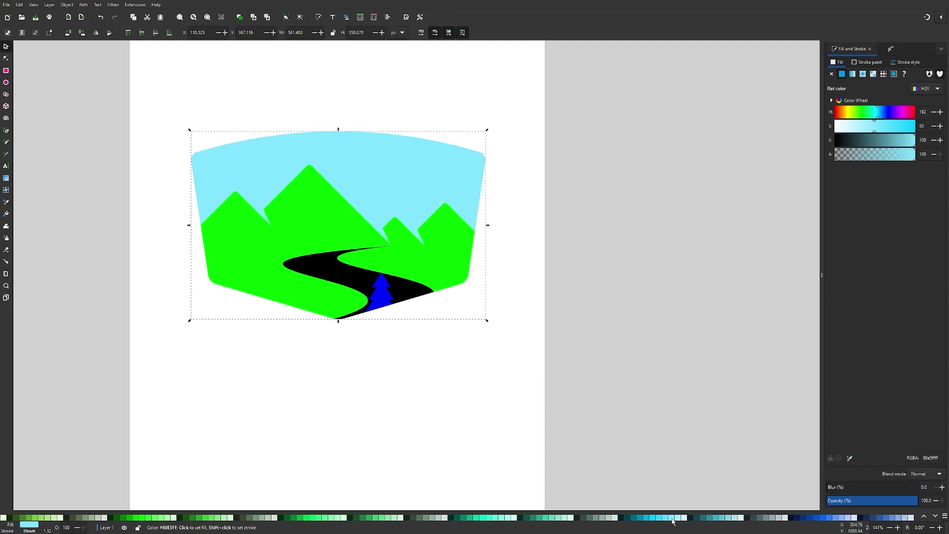
Fill the mountains with dark navy #002255 and sample that same colour onto the tree
left_click(319, 212)
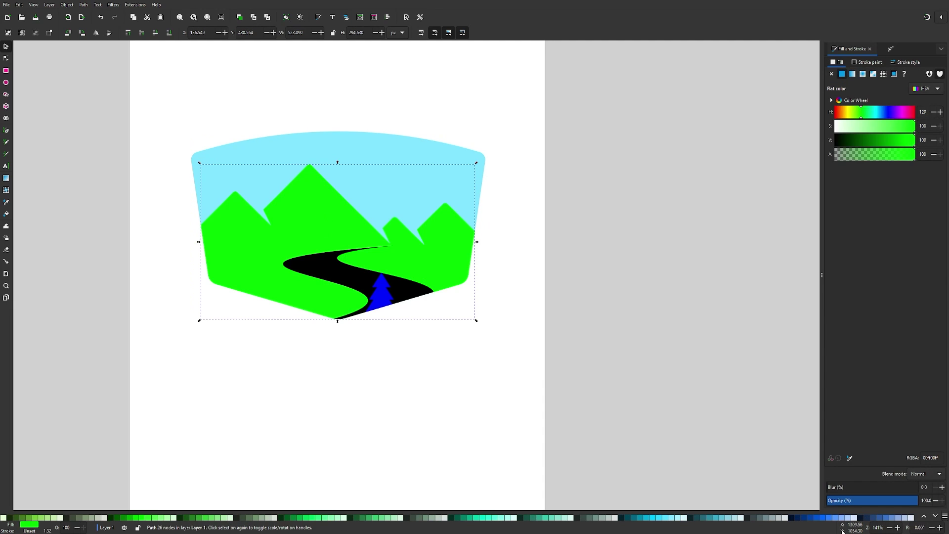
left_click(797, 518)
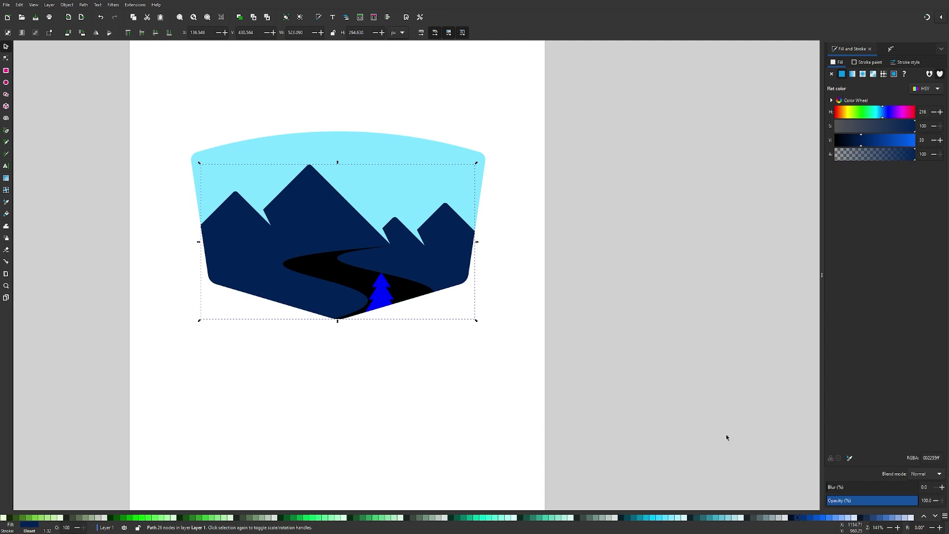
left_click(379, 287)
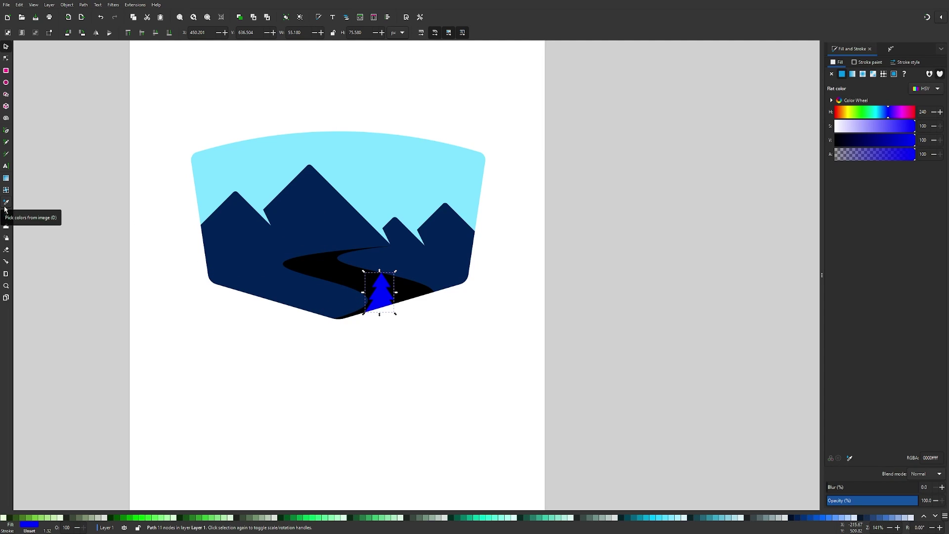
key("d")
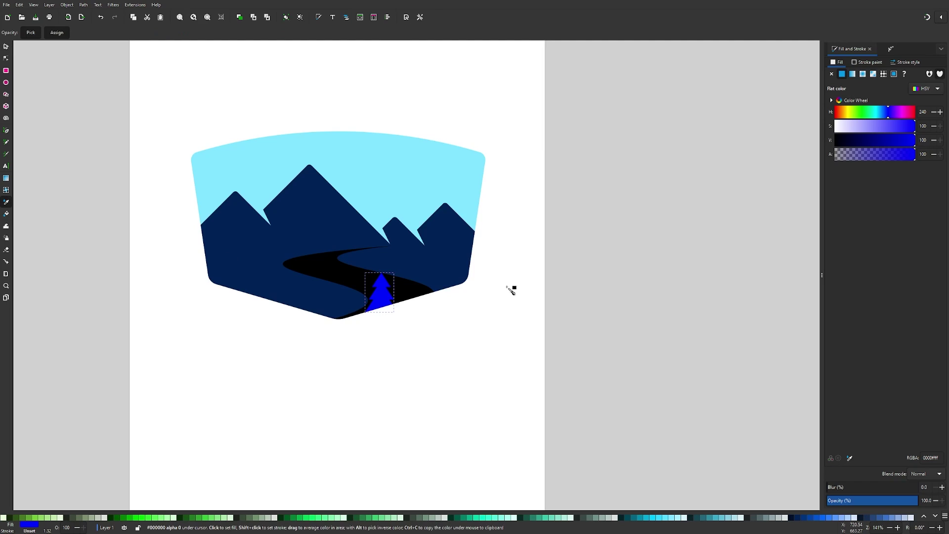
left_click(246, 244)
key("s")
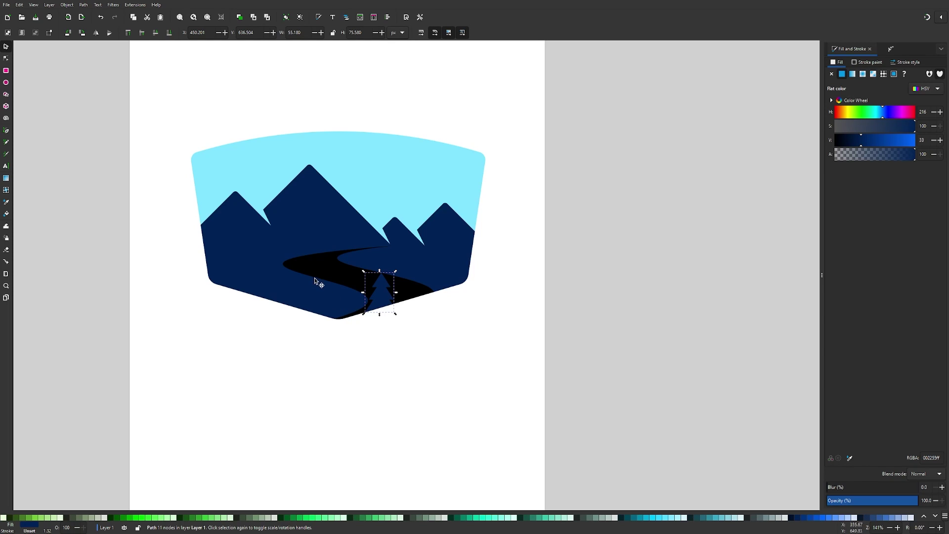
Sample the light blue sky colour onto the river, then deselect it
left_click(319, 262)
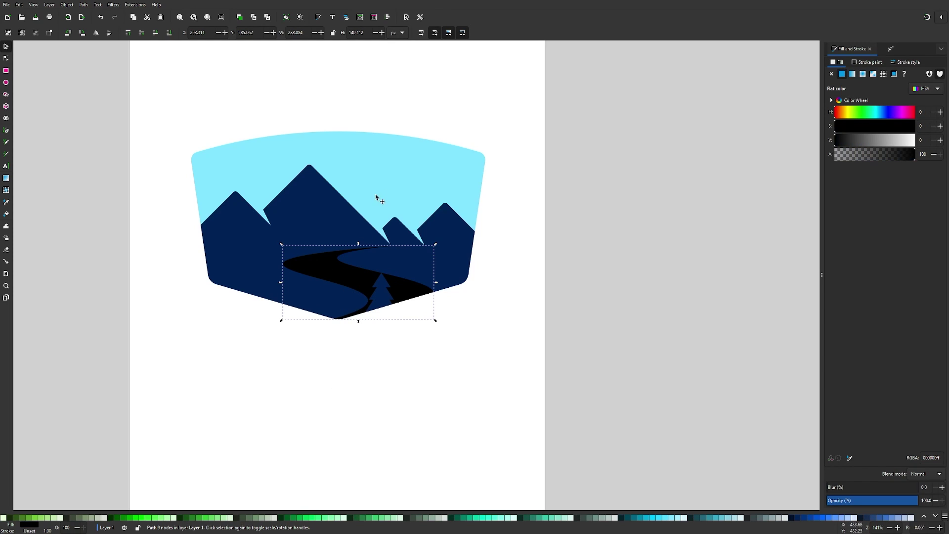
key("d")
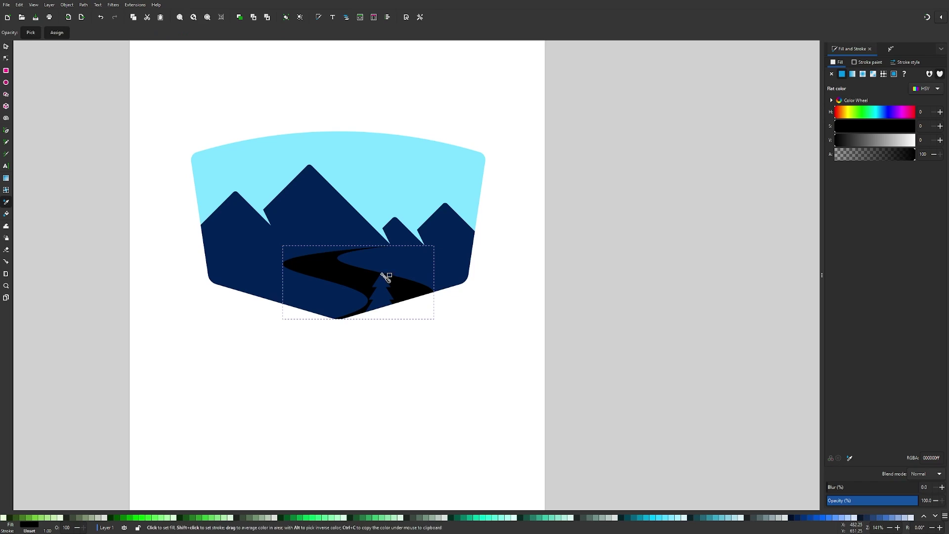
left_click(373, 168)
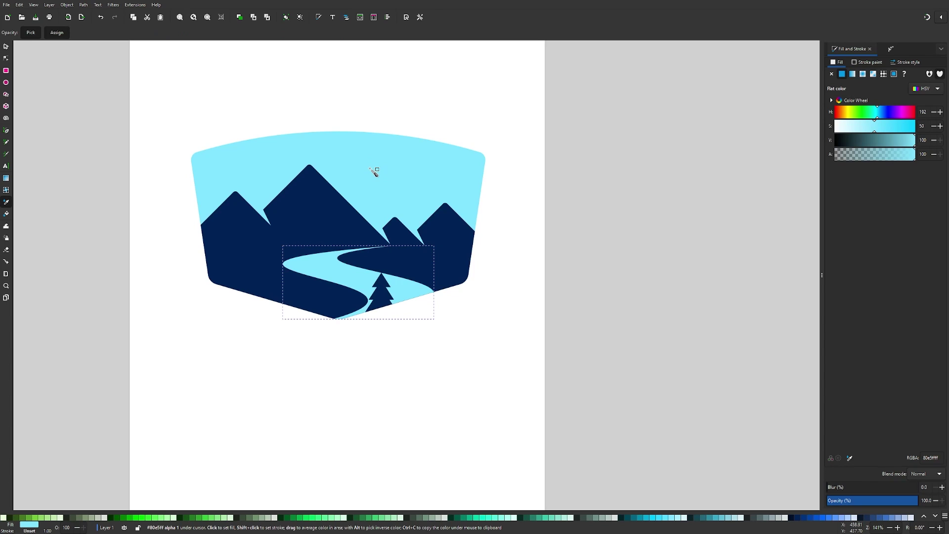
key("s")
left_click(343, 401)
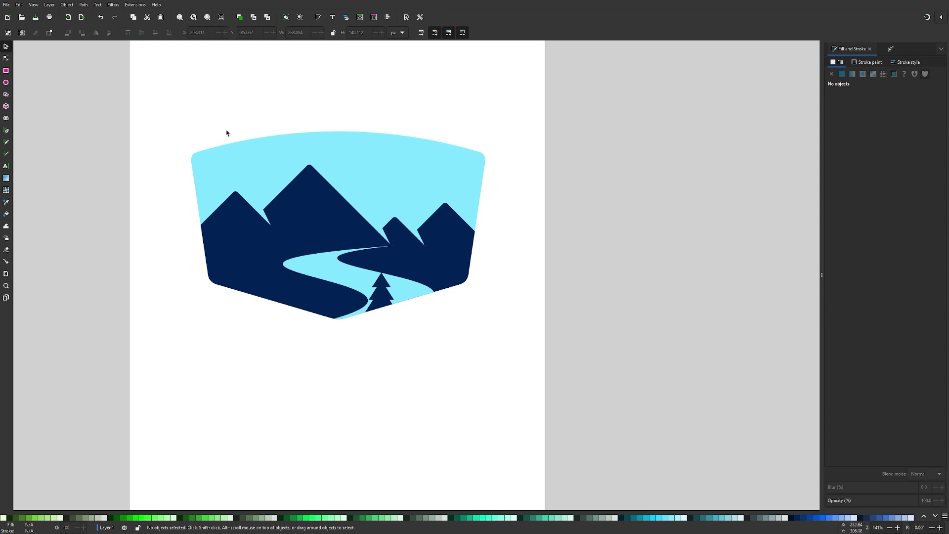
Draw a sun circle about 103 px wide beside the tallest peak and fill it white
left_click(6, 83)
left_click_drag(459, 328, 349, 207)
left_click(6, 46)
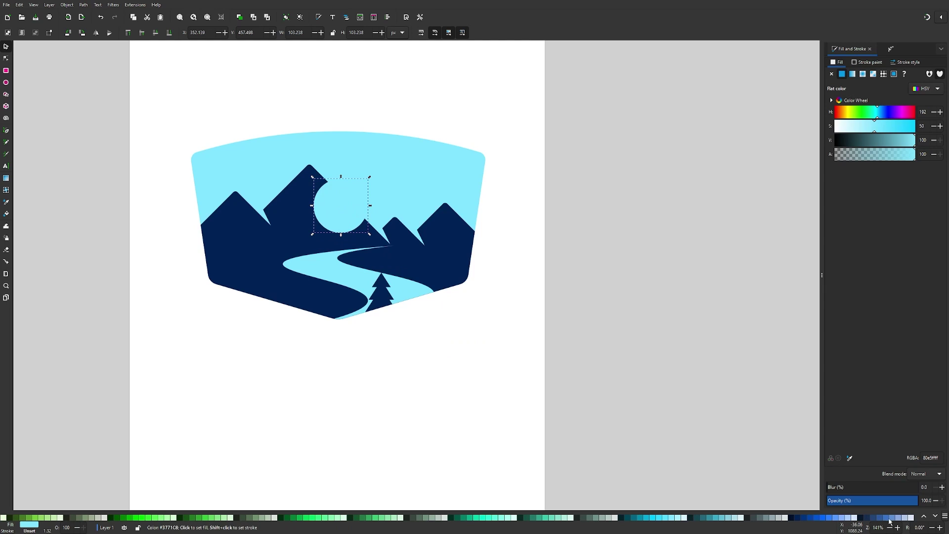
scroll(91, 517, "up", 5)
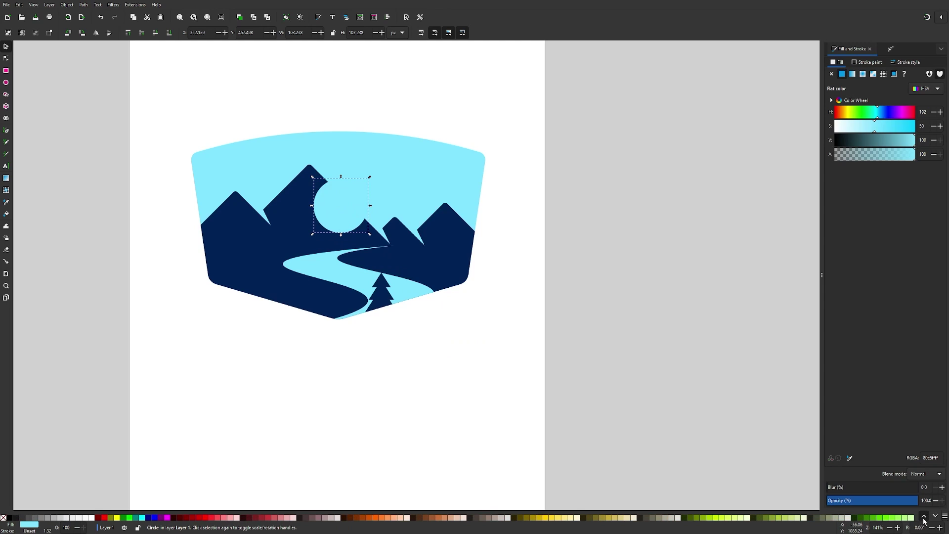
left_click(91, 518)
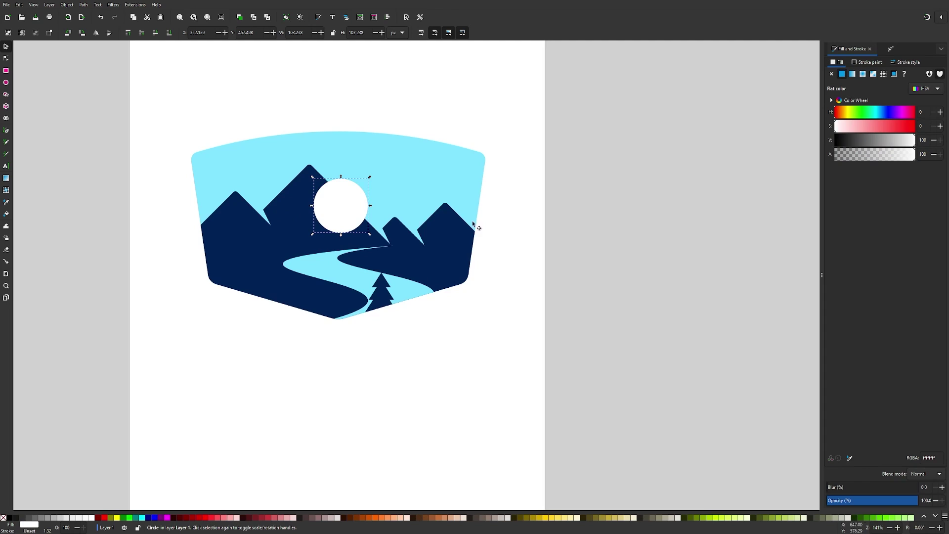
Centre the white sun circle horizontally on the badge background, aligning relative to the last selected object
left_click(429, 174, "shift")
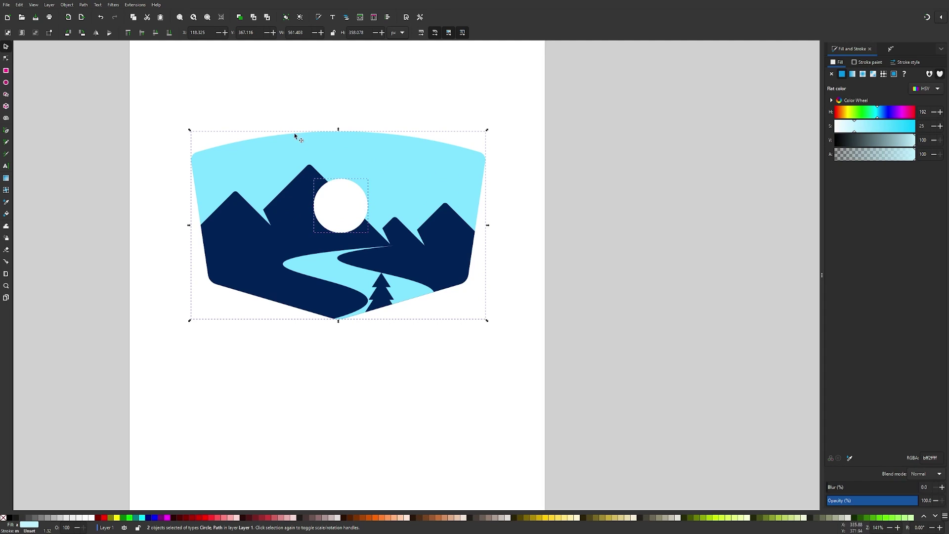
left_click(388, 18)
left_click(885, 107)
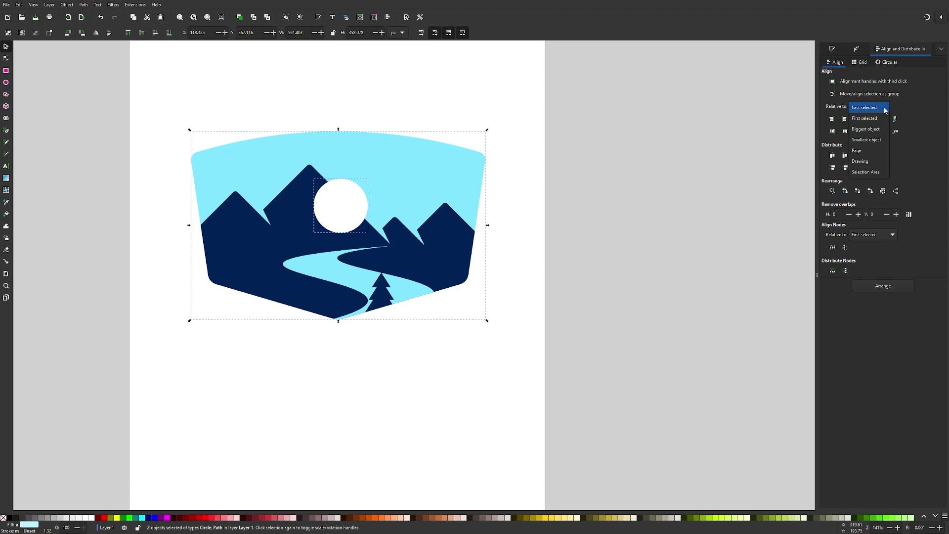
left_click(880, 109)
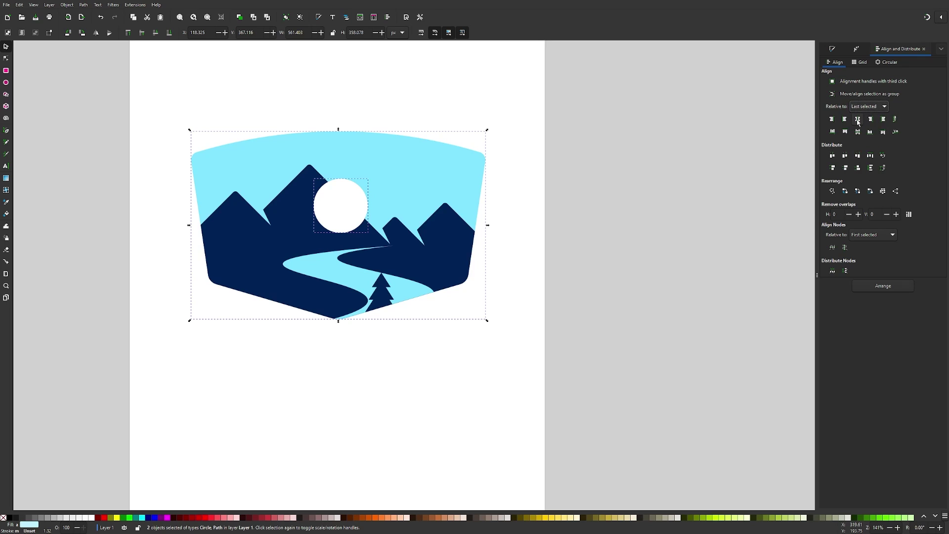
left_click(859, 121)
left_click(692, 269)
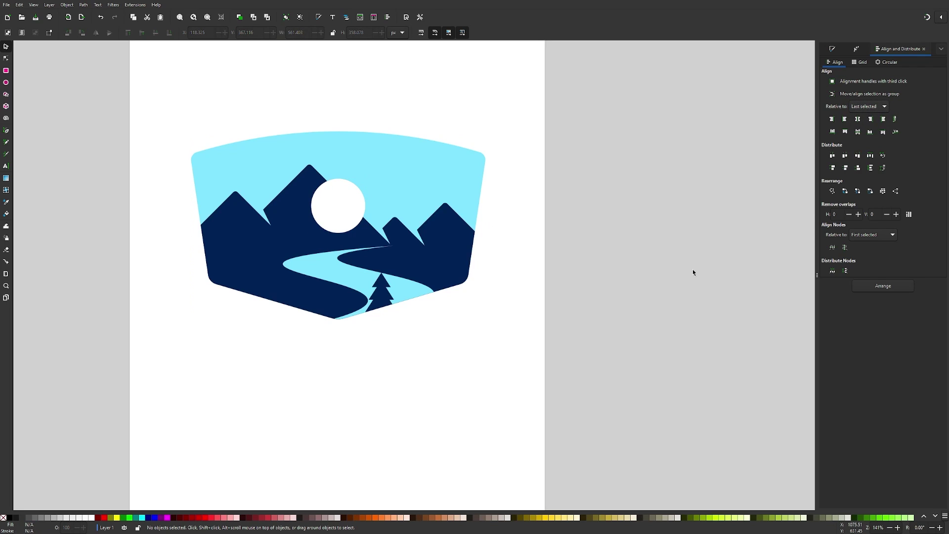
Scale the sun to about 119 px around its centre and lower it behind the mountains
left_click(337, 210)
left_click_drag(369, 207, 375, 213)
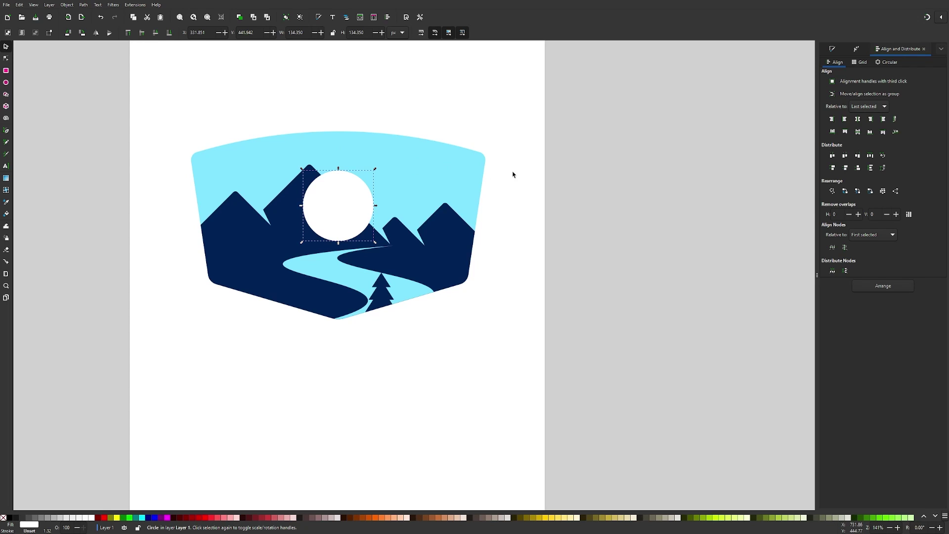
key("Page_Down")
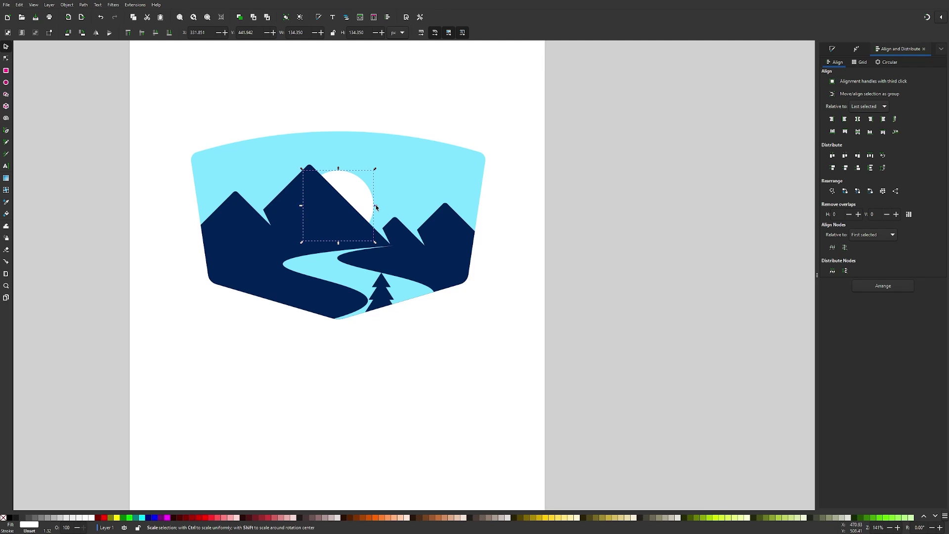
left_click_drag(376, 205, 372, 207)
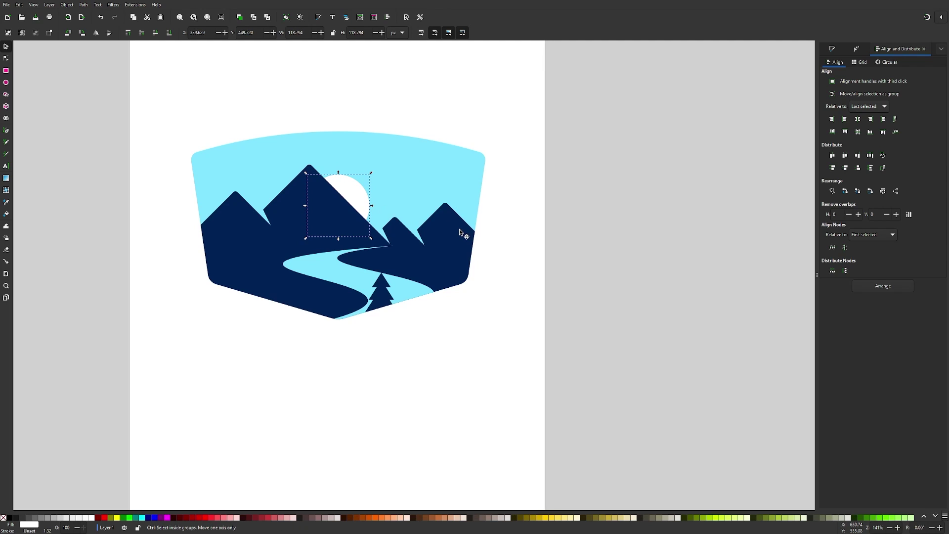
Duplicate the sun, raise the copy to the top and scale it around its centre to about 222 px
key("Home")
left_click_drag(373, 209, 399, 215)
key("ctrl+z")
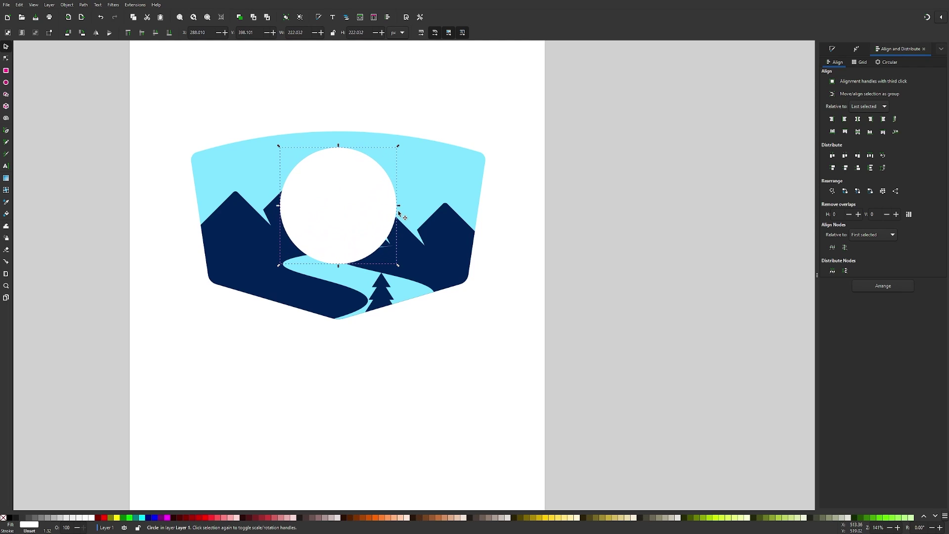
Sample the sky blue onto the enlarged sun copy and lower its fill saturation to 15
key("d")
left_click(425, 170)
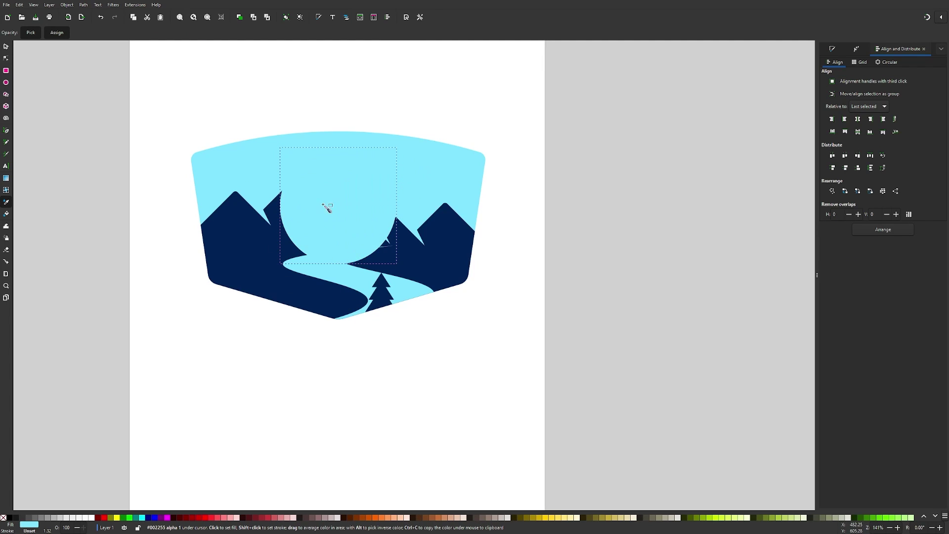
left_click(833, 49)
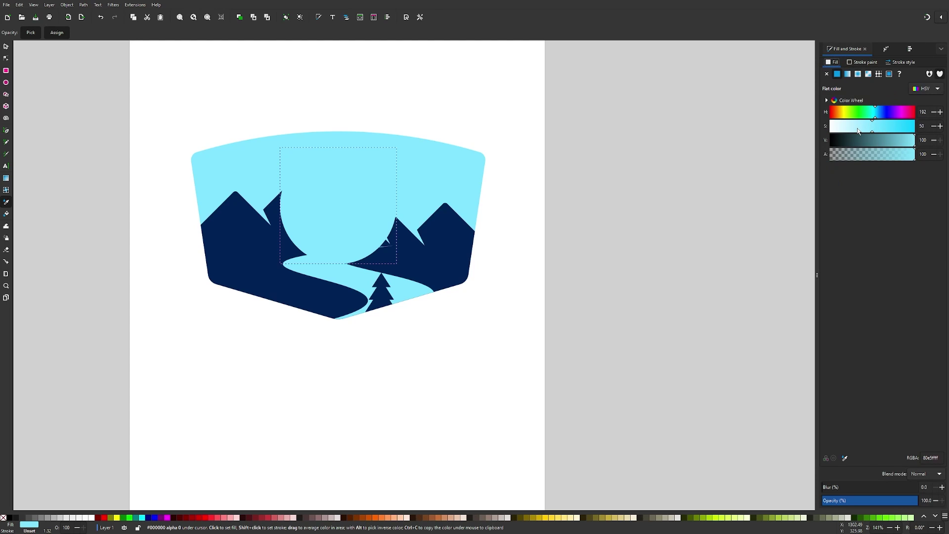
left_click_drag(859, 131, 843, 131)
left_click(767, 193)
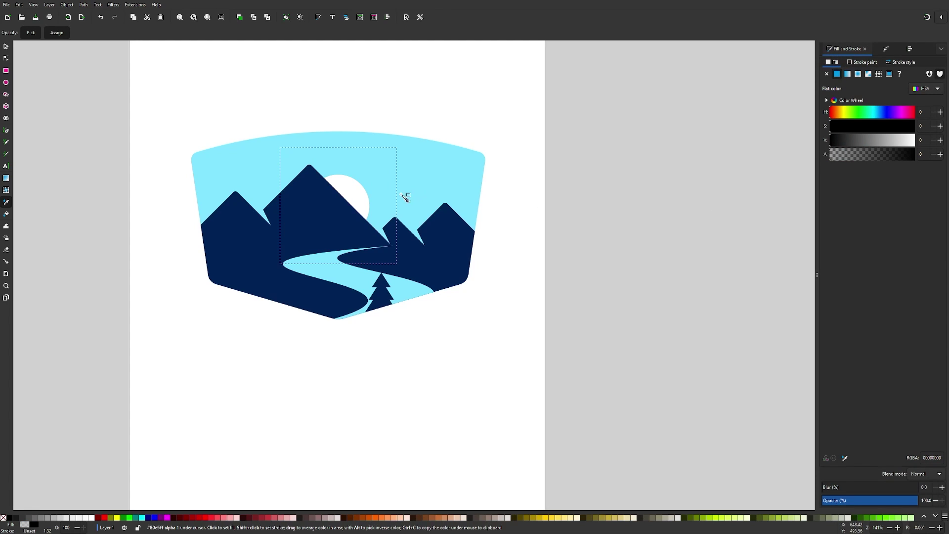
key("ctrl+z")
key("s")
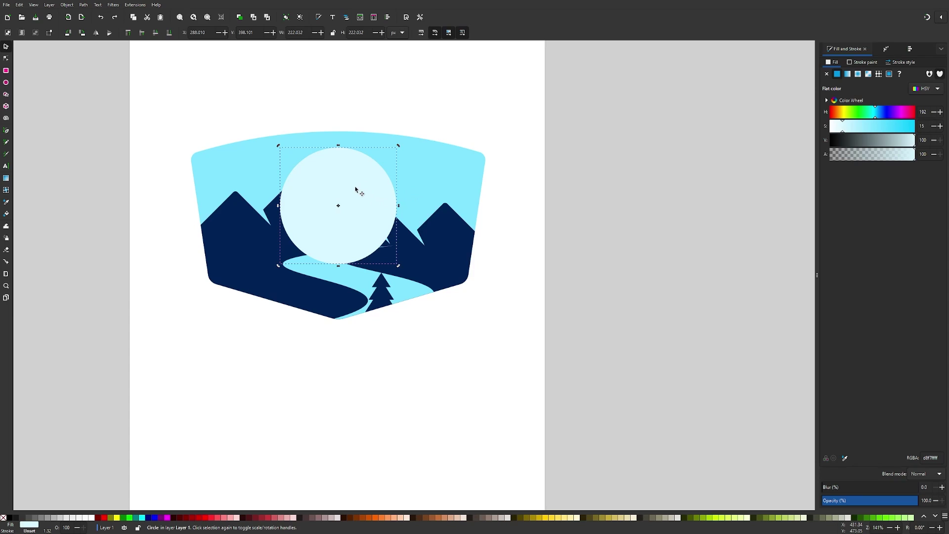
Lower the pale halo circle behind the mountains and the white sun, and set its fill saturation to 30
key("Page_Down")
key("Page_Down")
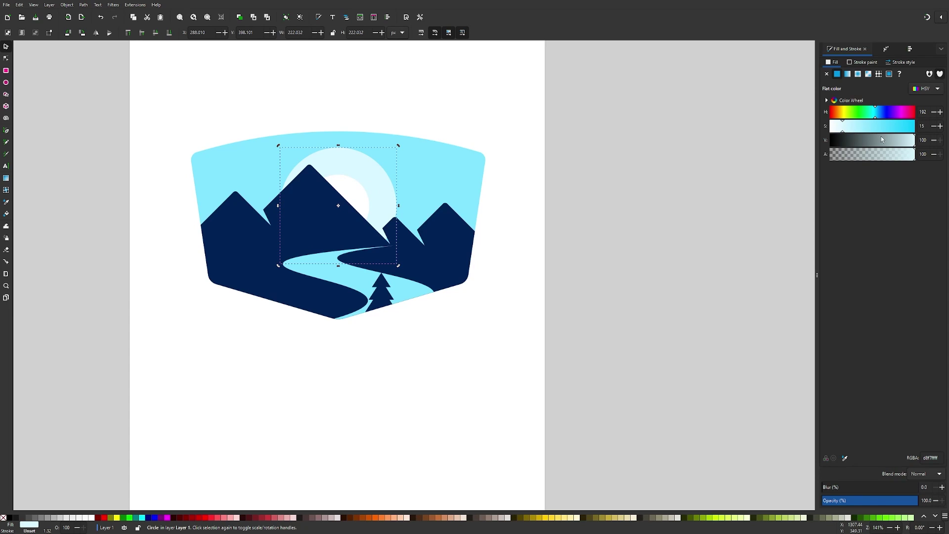
left_click(858, 129)
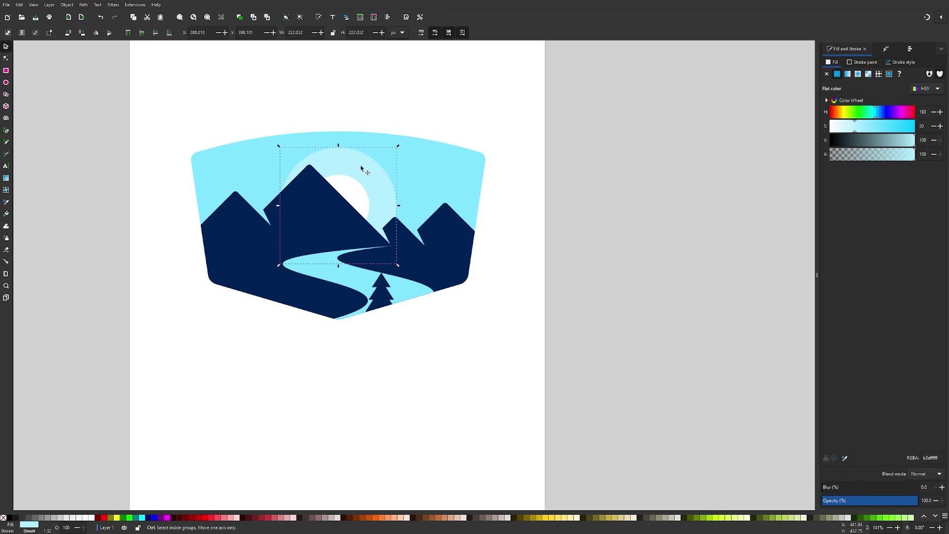
Duplicate the pale halo circle, raise the copy to the top, and set its fill to saturation 61 and hue 195
key("Home")
left_click_drag(876, 127, 882, 127)
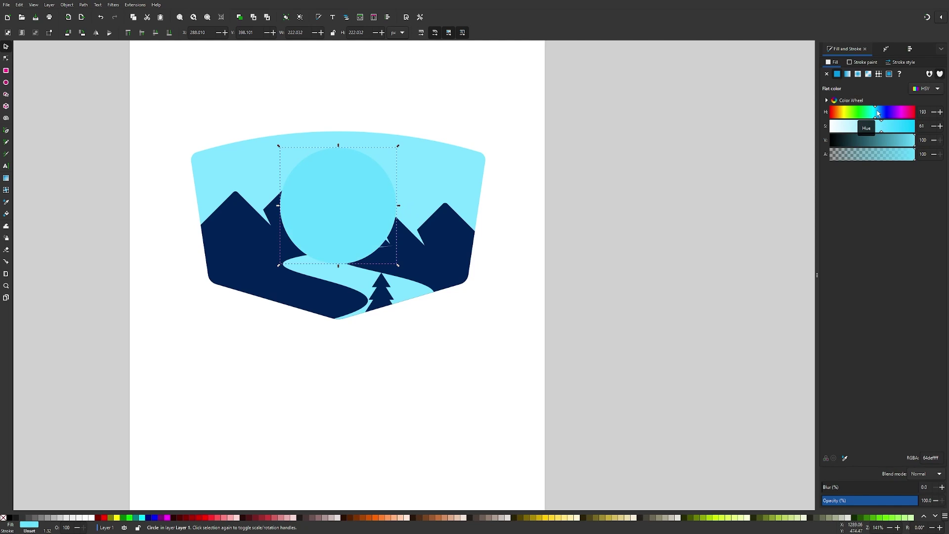
left_click(877, 113)
Scale the bluer circle around its centre to about 361 px and lower it behind the mountains, sun and pale halo
left_click_drag(399, 205, 434, 213)
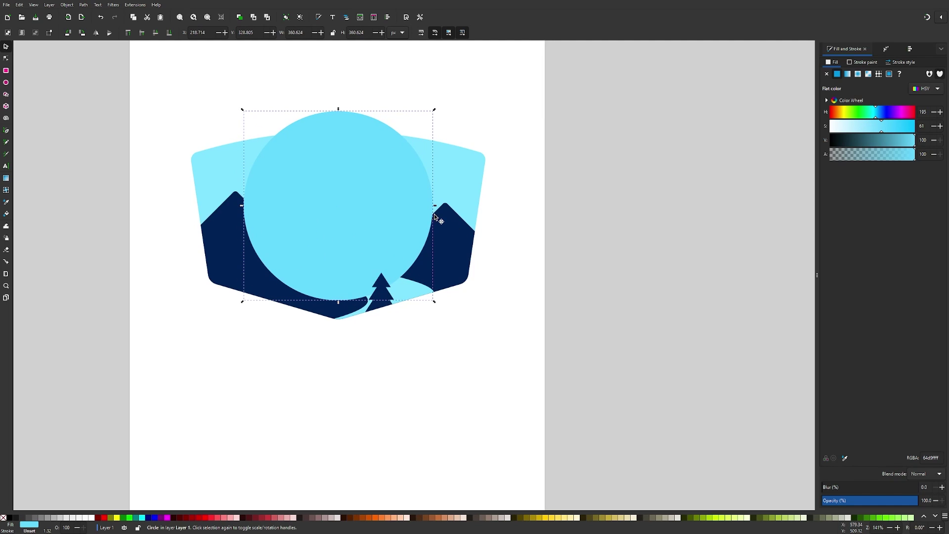
key("Page_Down")
key("Page_Down")
key("Page_Down")
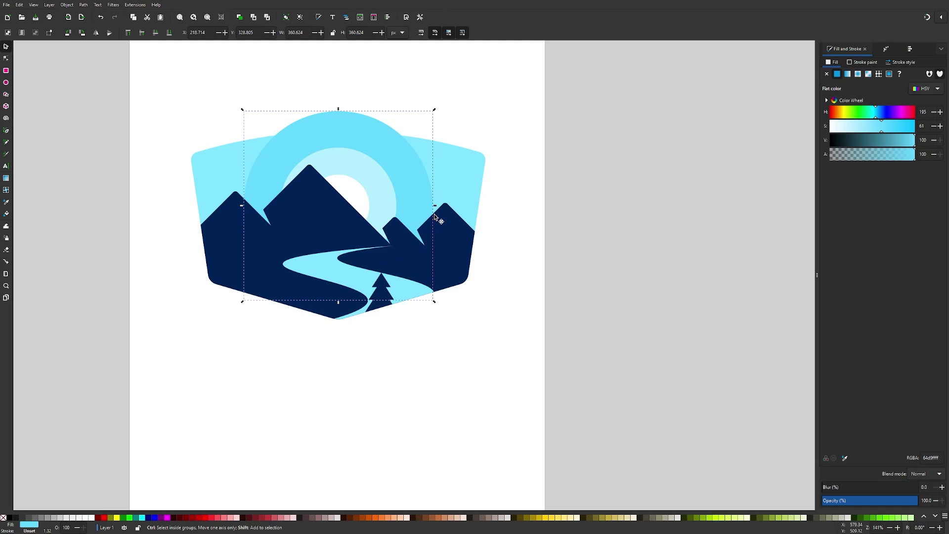
Adjust the concentric circles around their centre, enlarging the outer halo to about 403 px, the pale halo slightly, and the sun to about 120 px
left_click_drag(435, 206, 373, 209)
left_click(388, 194)
left_click(361, 200)
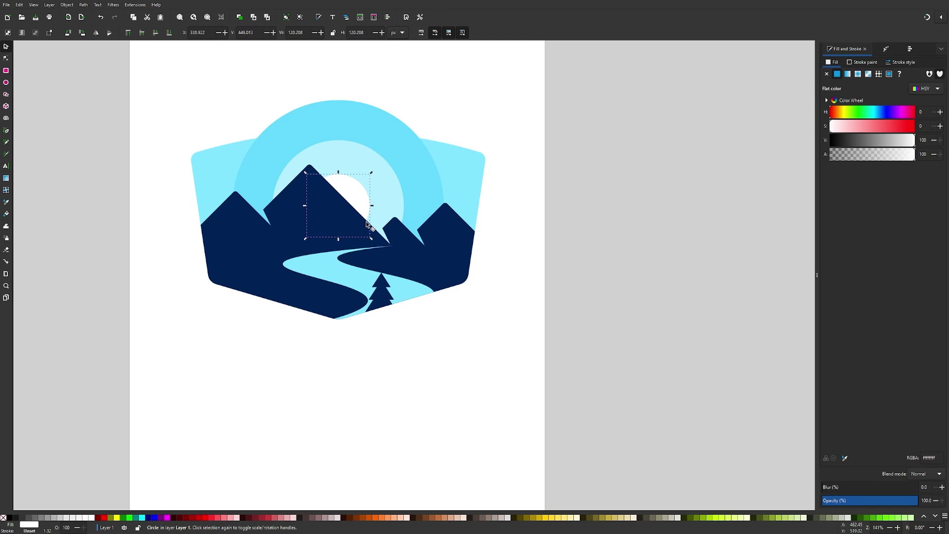
Sample the outer halo's blue onto the badge background and set its fill to saturation 77 and value 94
left_click(467, 162)
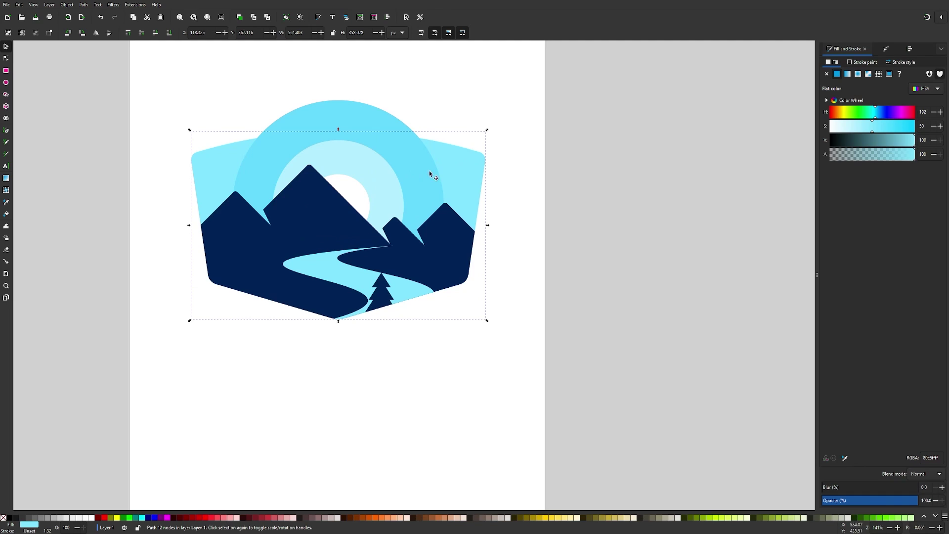
key("d")
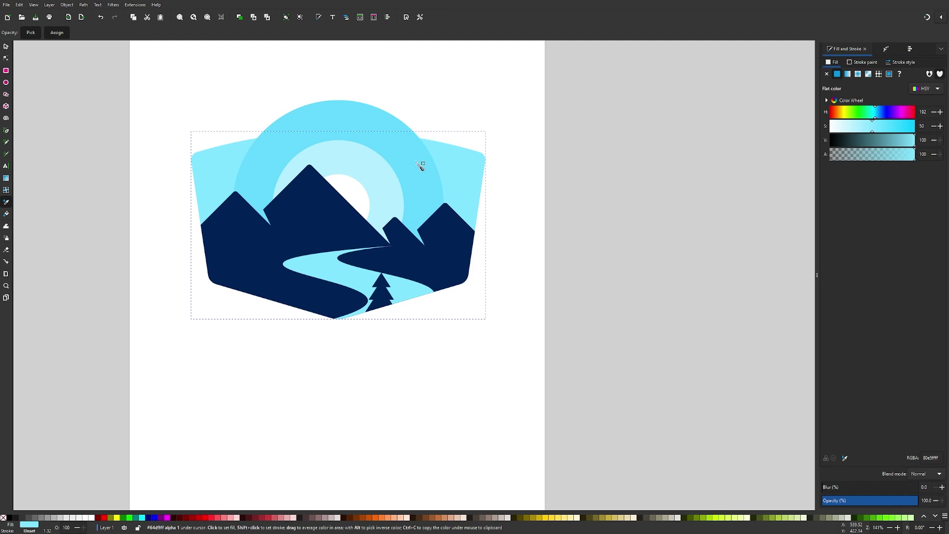
left_click(411, 157)
key("s")
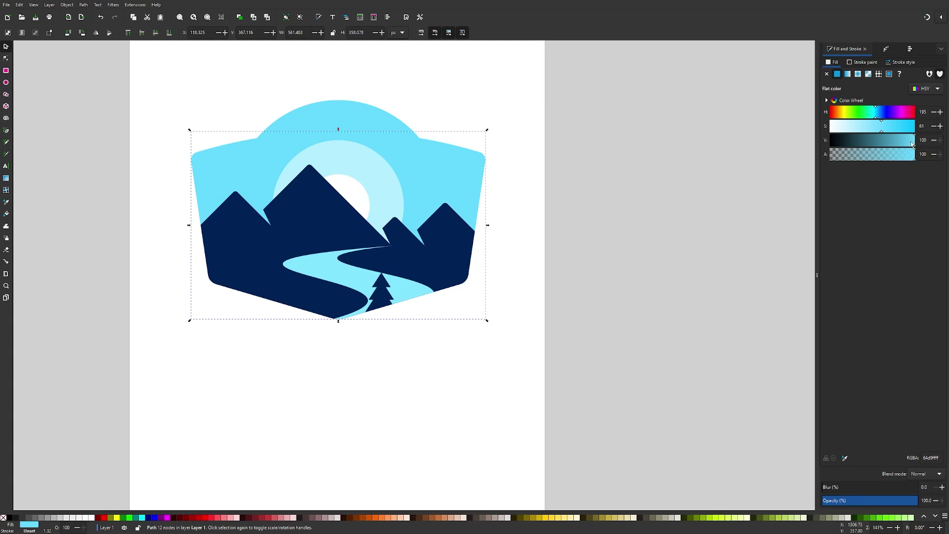
mouse_move(913, 144)
left_mouse_down()
mouse_move(898, 129)
mouse_move(914, 143)
left_mouse_up()
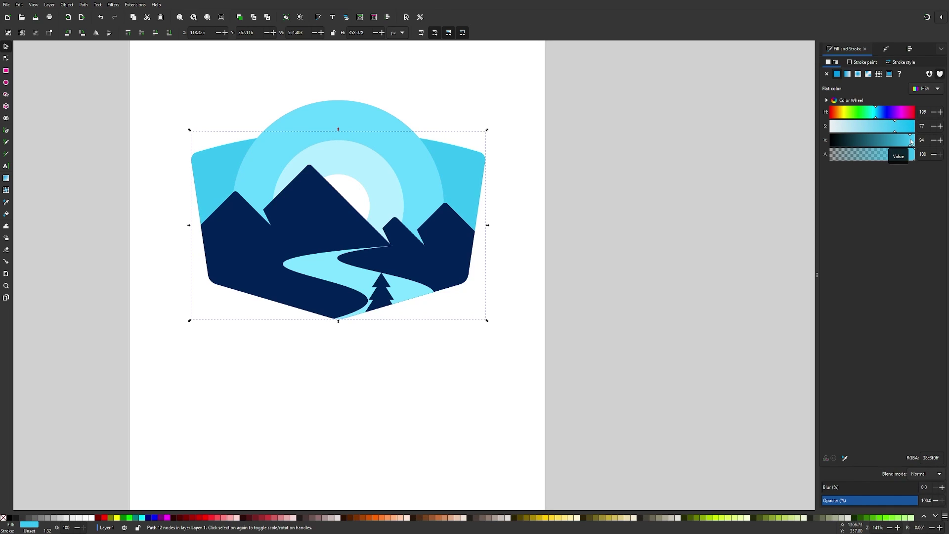
Recolour the river with the pale blue sampled from the inner halo
left_click(327, 270)
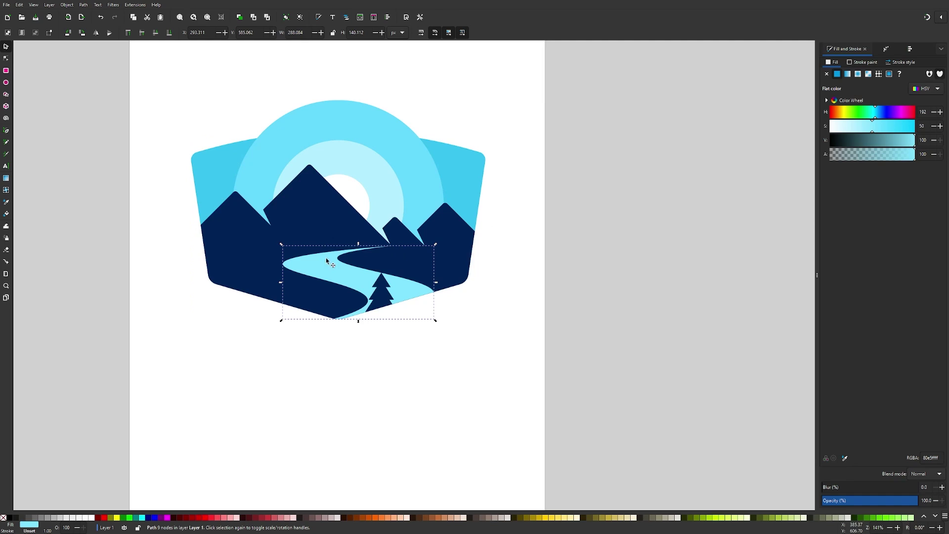
key("d")
left_click(374, 176)
left_click(494, 354)
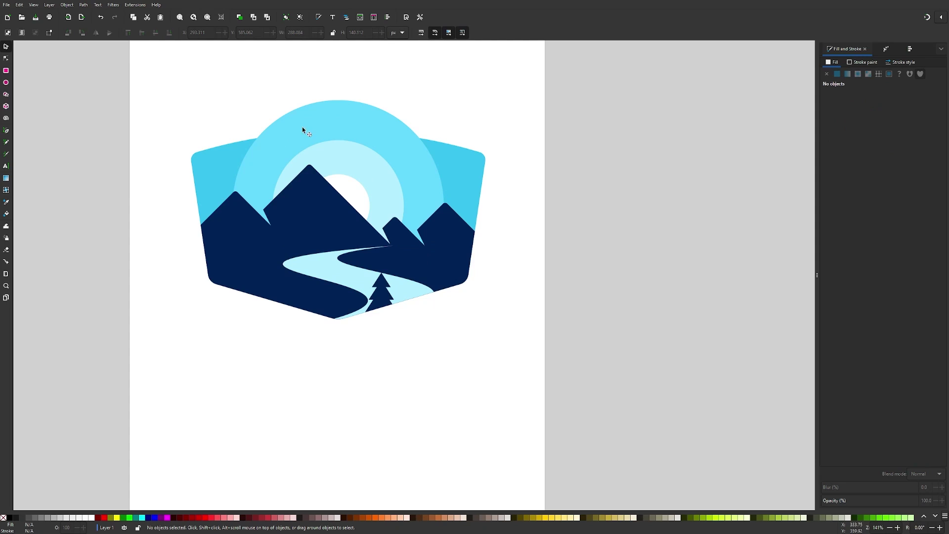
Duplicate the badge background, raise the copy to the top, and intersect it with the outer halo to trim the halo to the badge
left_click(449, 150)
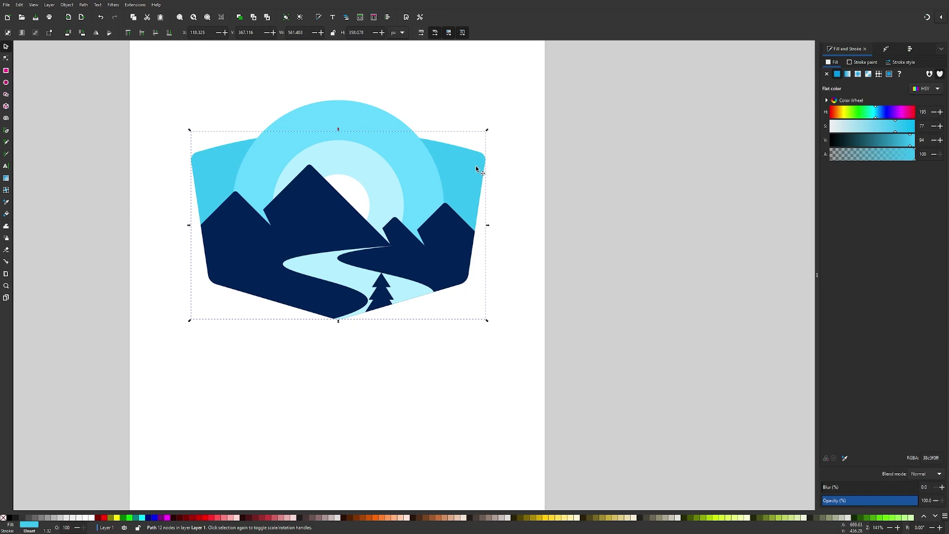
key("Home")
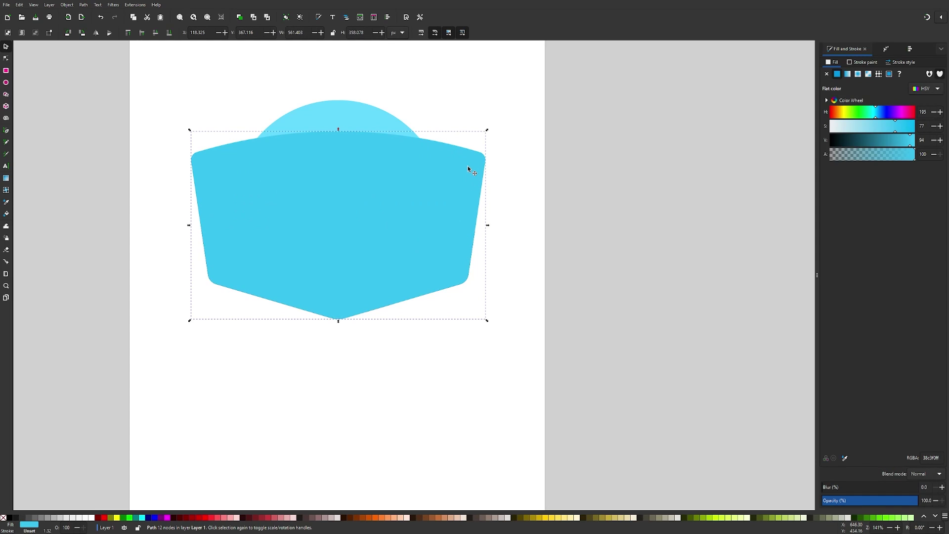
left_click(338, 114, "shift")
left_click(83, 5)
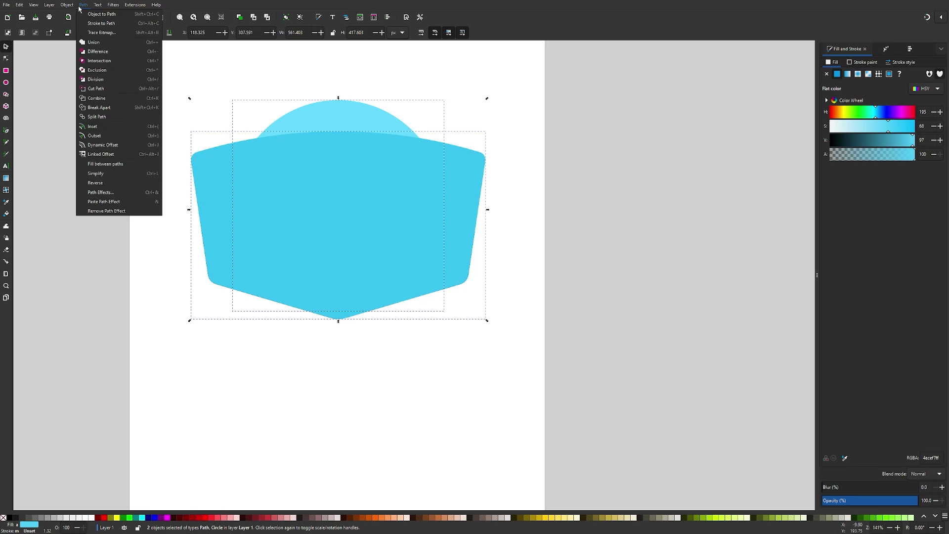
left_click(97, 61)
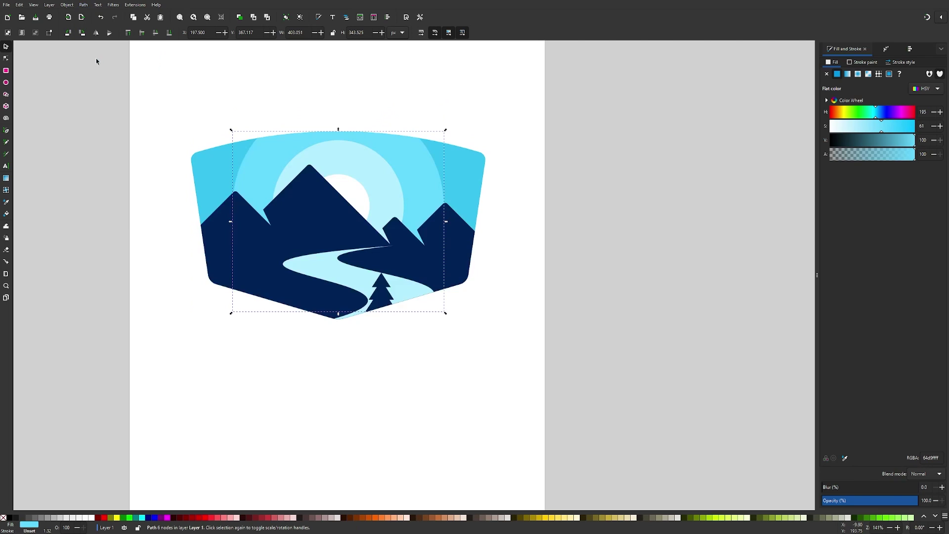
left_click(487, 299)
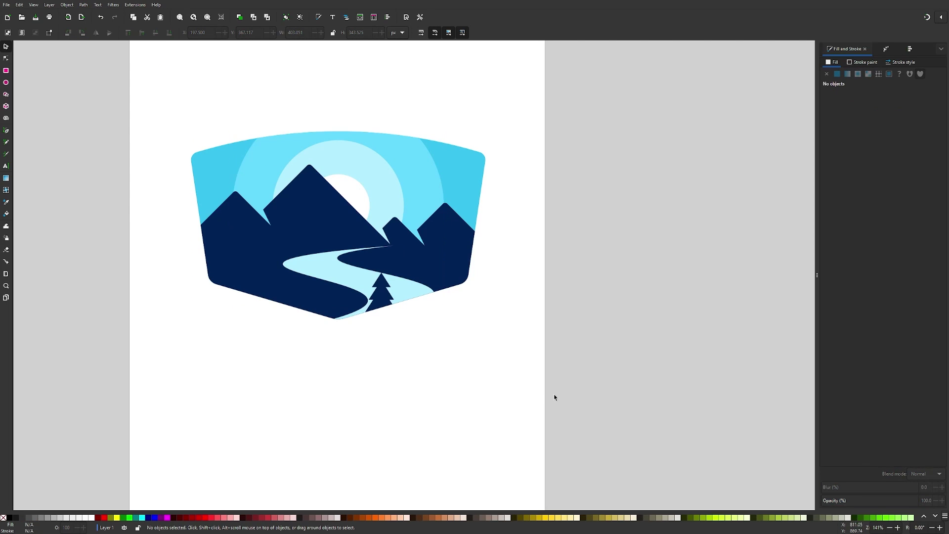
Select the whole artwork, scale it proportionally to about 455 px wide and reposition it near the middle of the page
left_click_drag(555, 397, 169, 106)
left_click_drag(484, 225, 462, 224)
left_click_drag(356, 234, 360, 279)
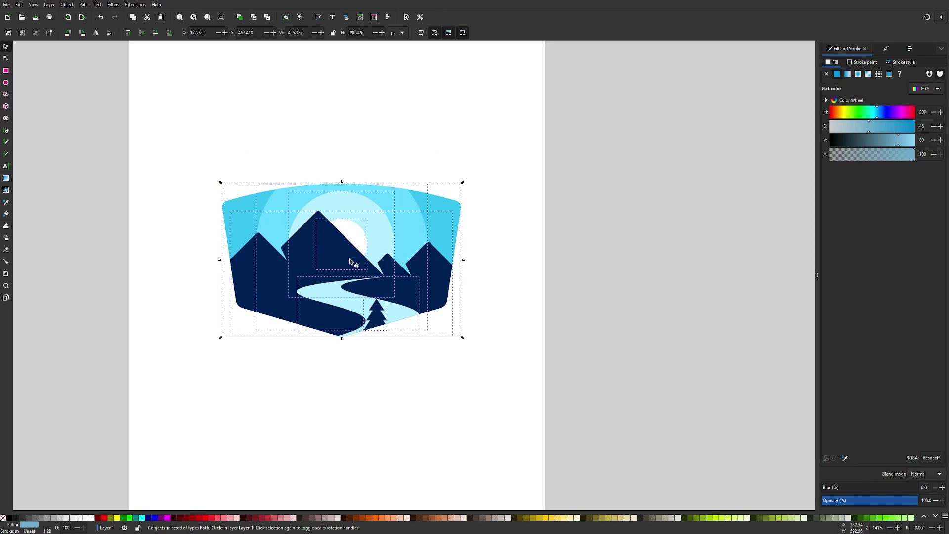
left_click_drag(354, 260, 365, 255)
left_click(404, 371)
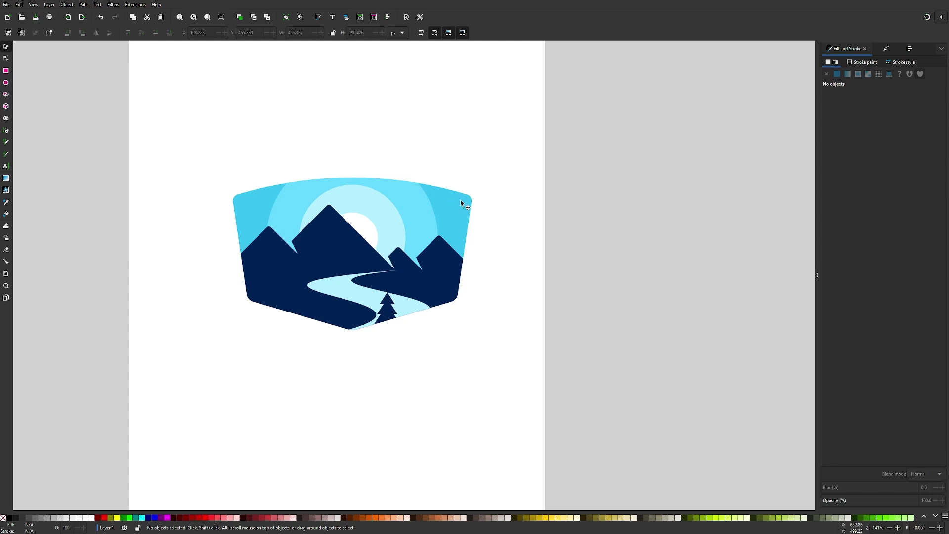
Create a linked offset of the badge background and fill it red
left_click(461, 200)
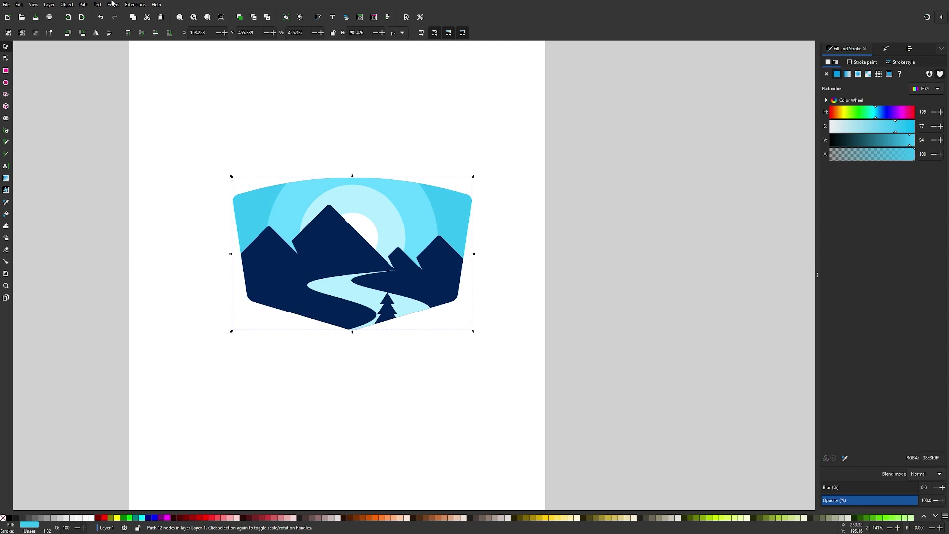
left_click(83, 4)
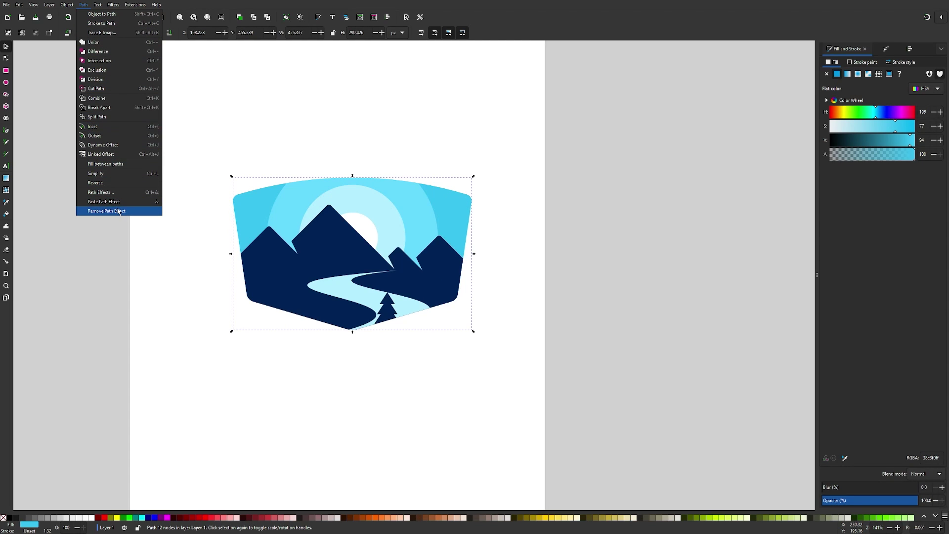
left_click(107, 154)
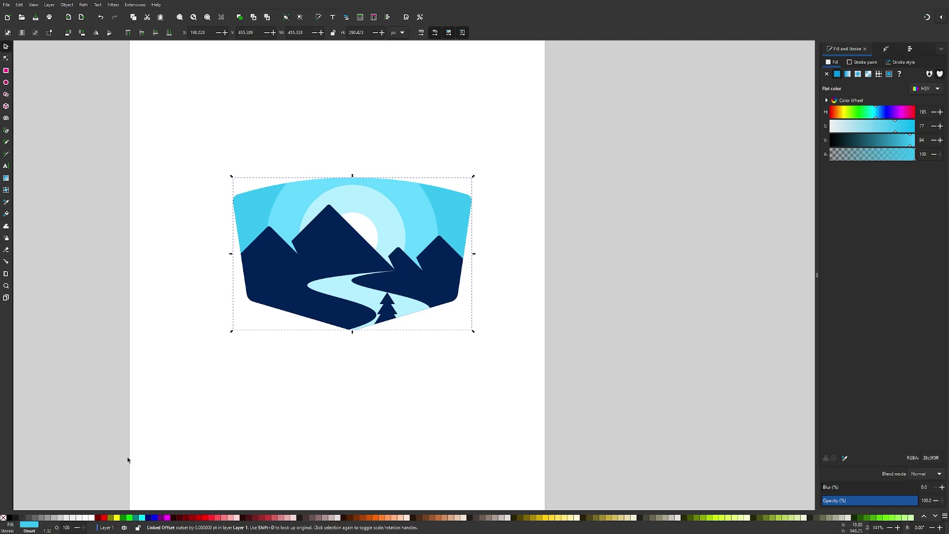
left_click(103, 517)
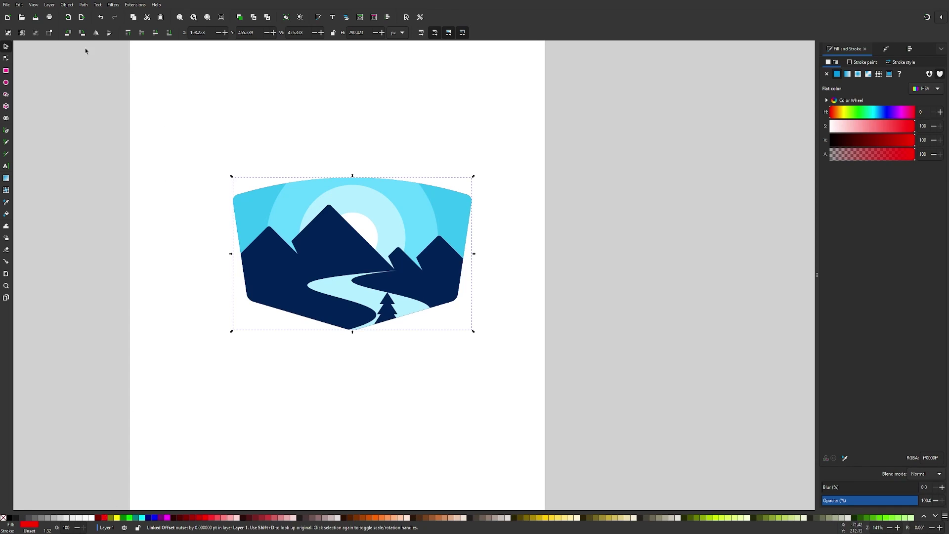
Expand the red linked offset outward to about 481 px wide, forming an even border around the badge
left_click(9, 60)
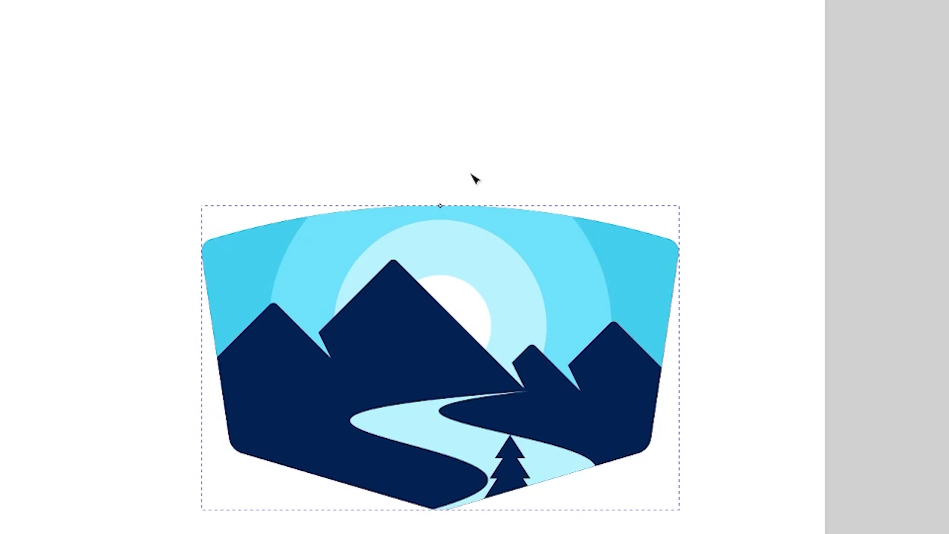
left_click_drag(441, 206, 453, 192)
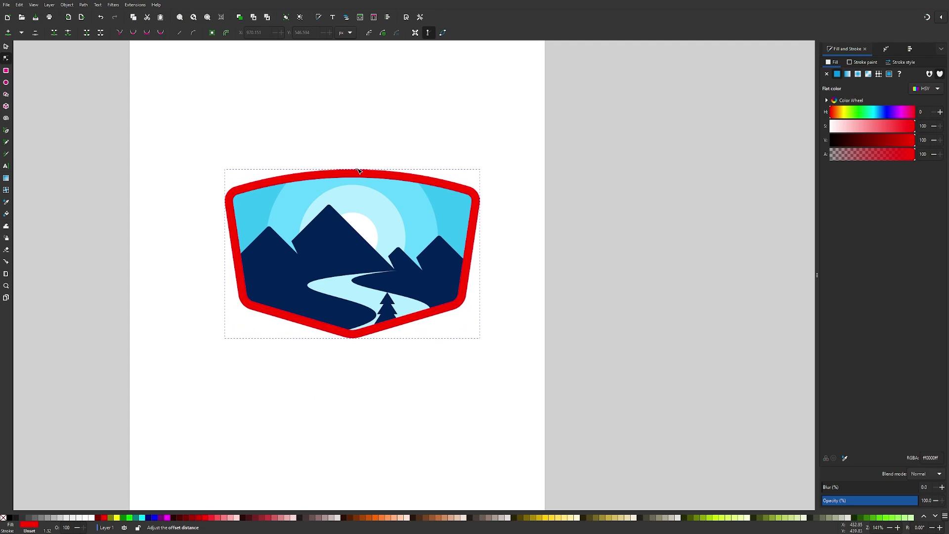
left_click_drag(359, 171, 360, 173)
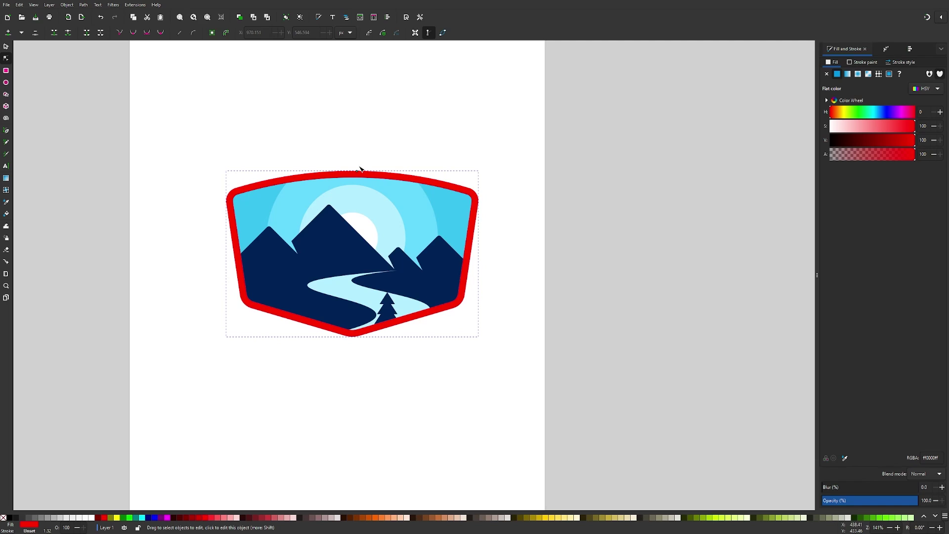
Convert the red offset border to a path and fill it white
left_click(83, 5)
left_click(91, 14)
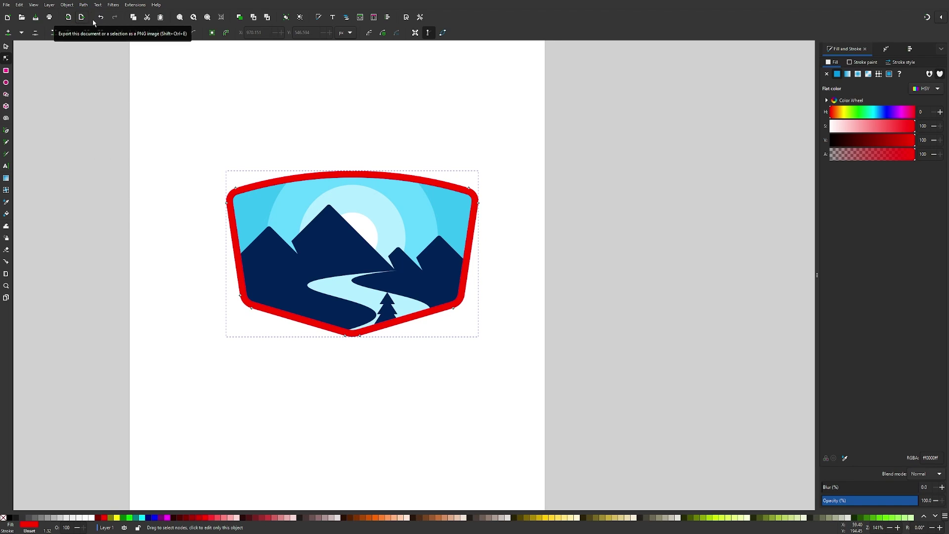
left_click(94, 519)
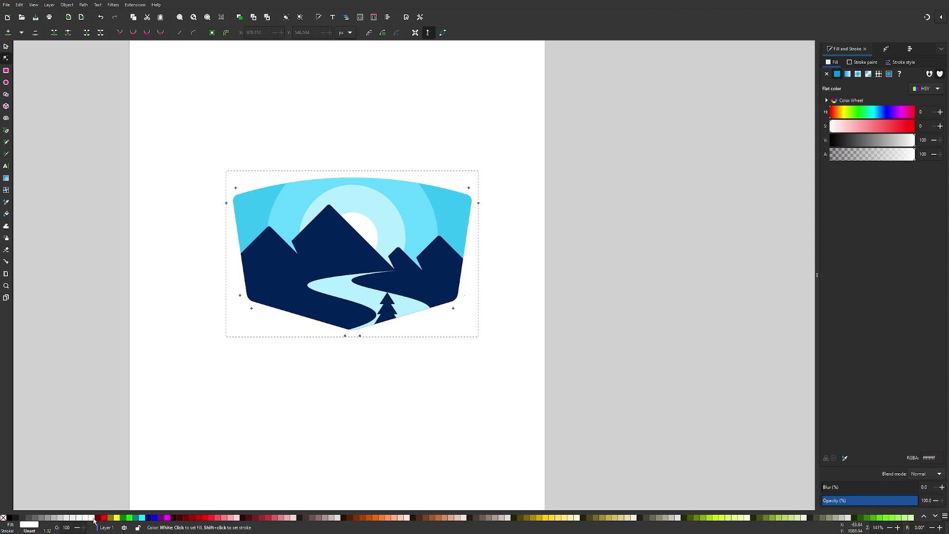
key("s")
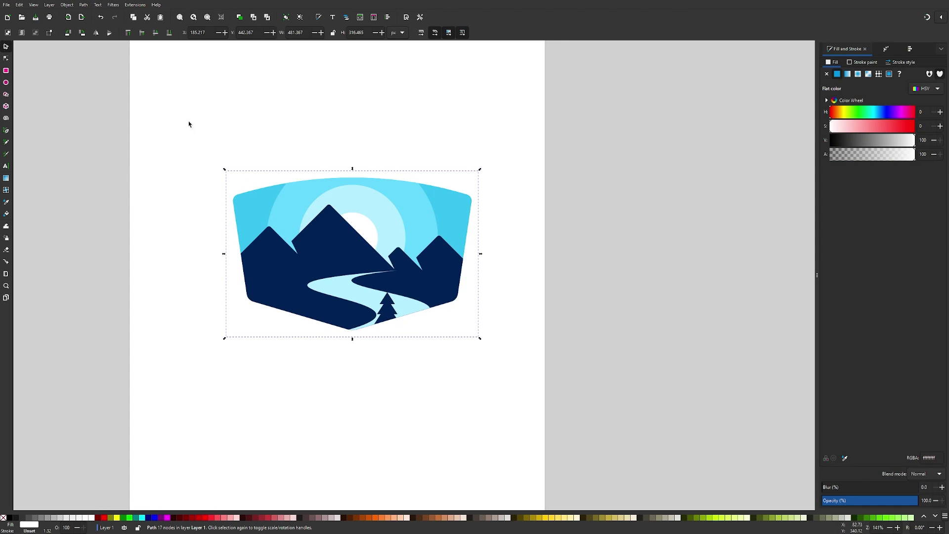
Duplicate the white border shape, raise the copy to the top and fill it black
key("ctrl")
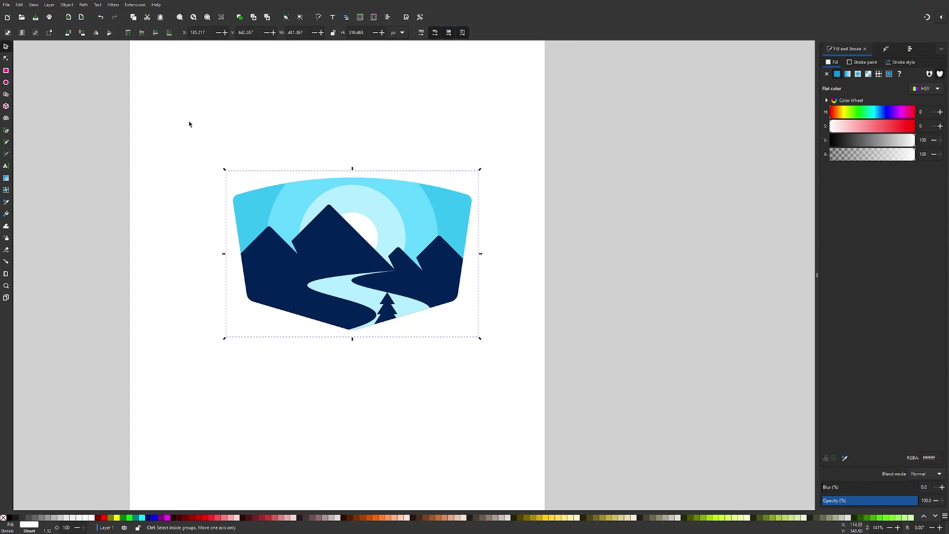
key("Home")
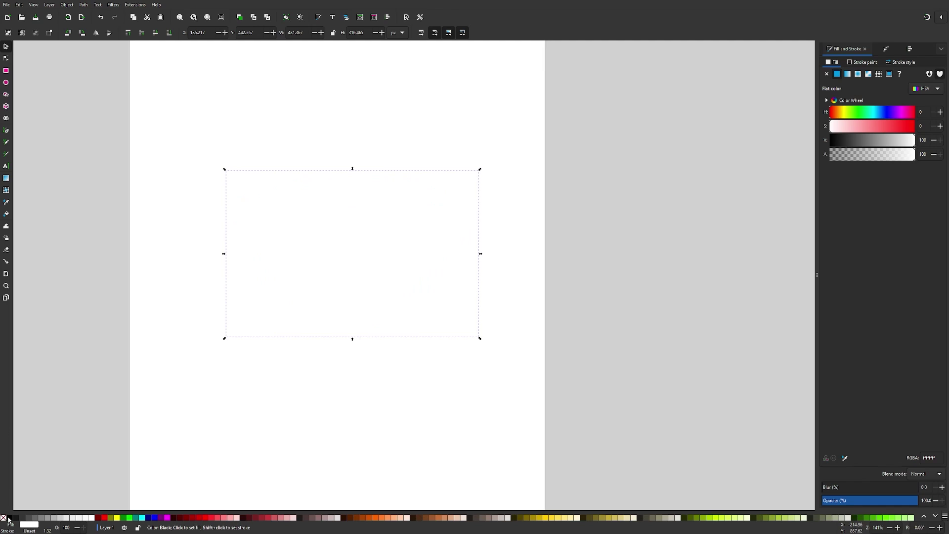
left_click(75, 519)
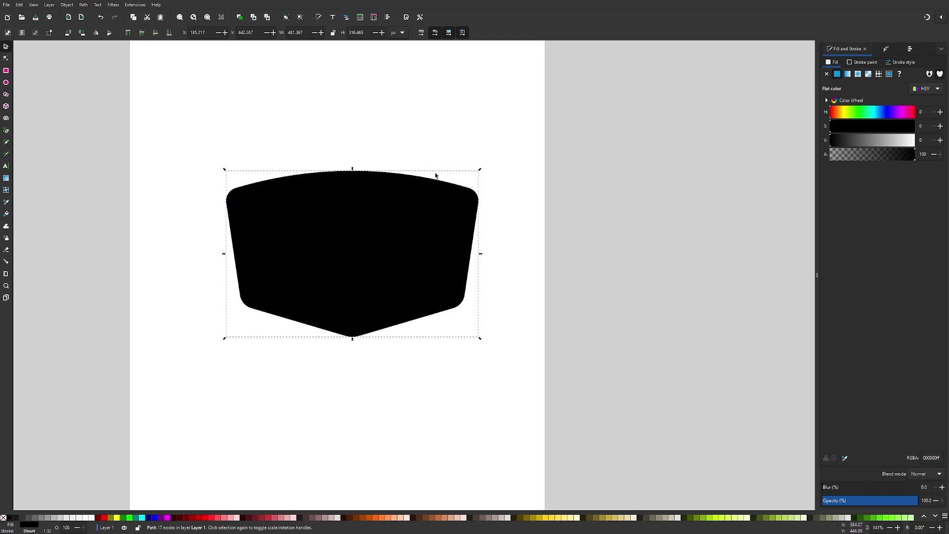
Lower the black copy behind the landscape artwork and the white border
key("Page_Down")
key("Page_Down")
key("Page_Down")
key("Page_Down")
key("Page_Down")
key("Page_Down")
key("Page_Down")
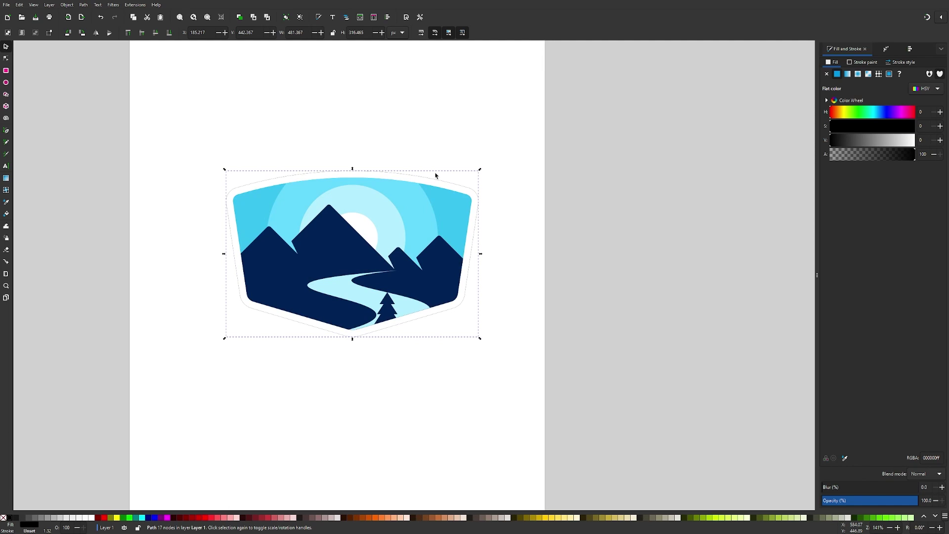
key("Down")
key("Page_Up")
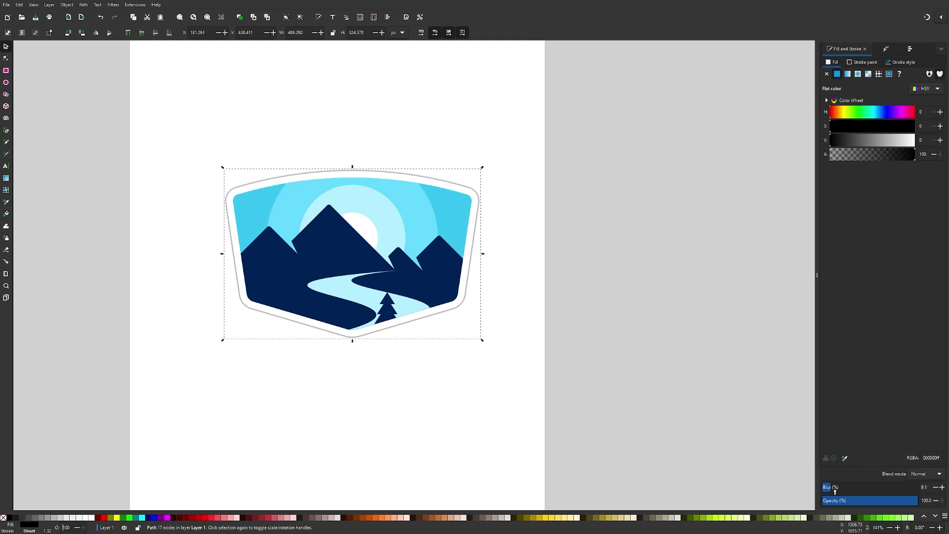
Set the black shape's blur to 37.5% and opacity to 59%, and nudge the shadow down about 6 px
left_click_drag(824, 487, 877, 501)
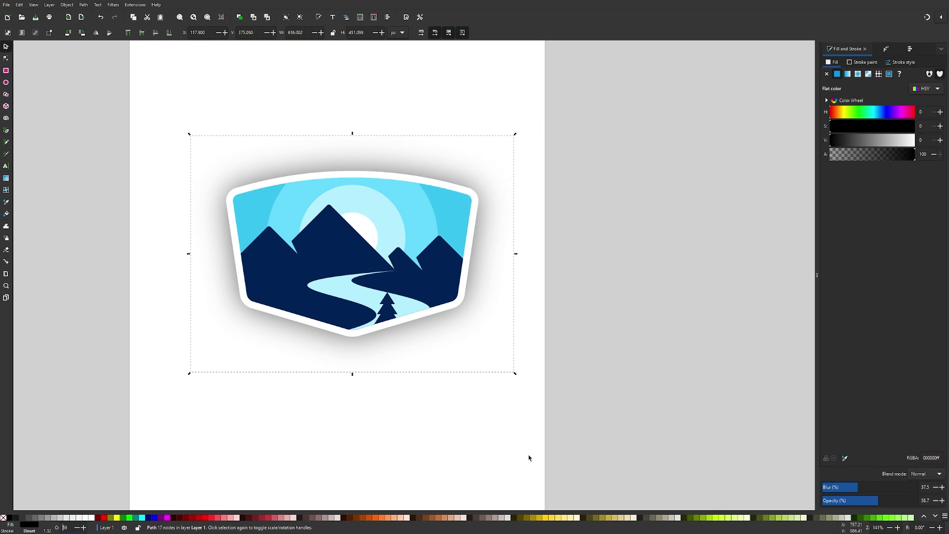
left_click(389, 368)
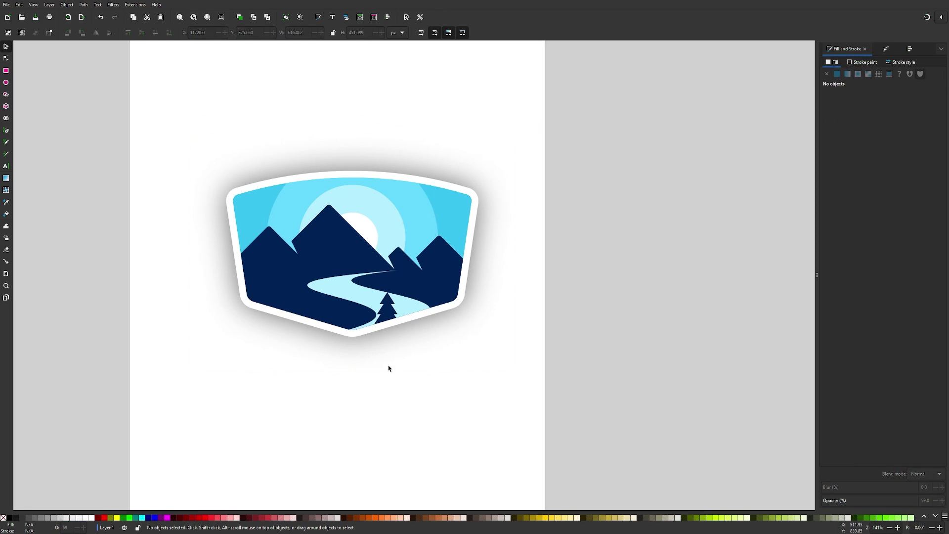
left_click(366, 332)
left_click(367, 333, "alt")
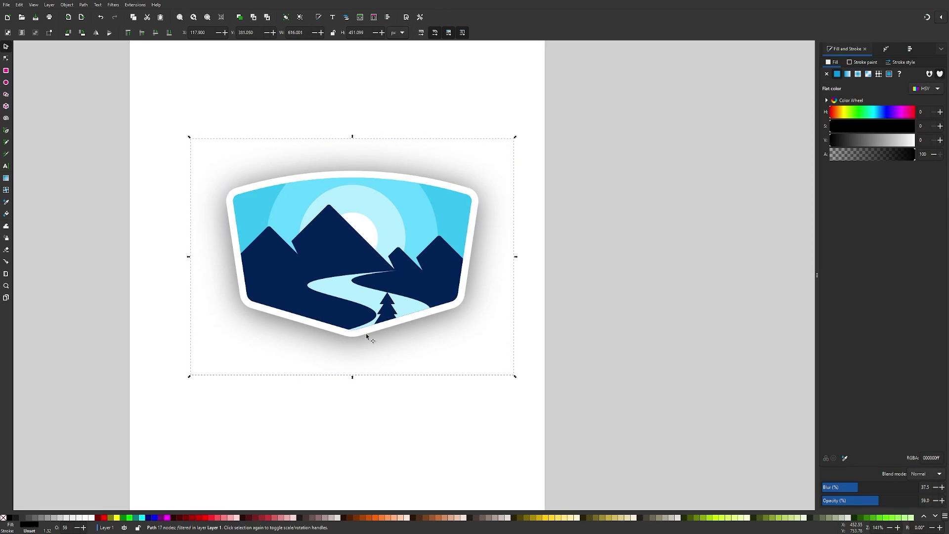
Nudge the blurred black shadow down 2 px, lower its opacity to about 51.7%, and deselect it
key("Down")
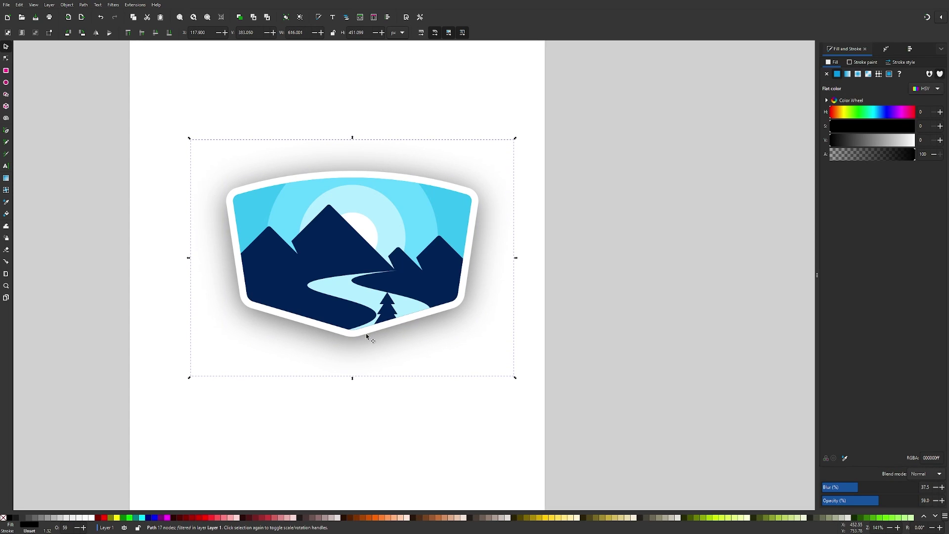
scroll(366, 333, "down", 2, "ctrl")
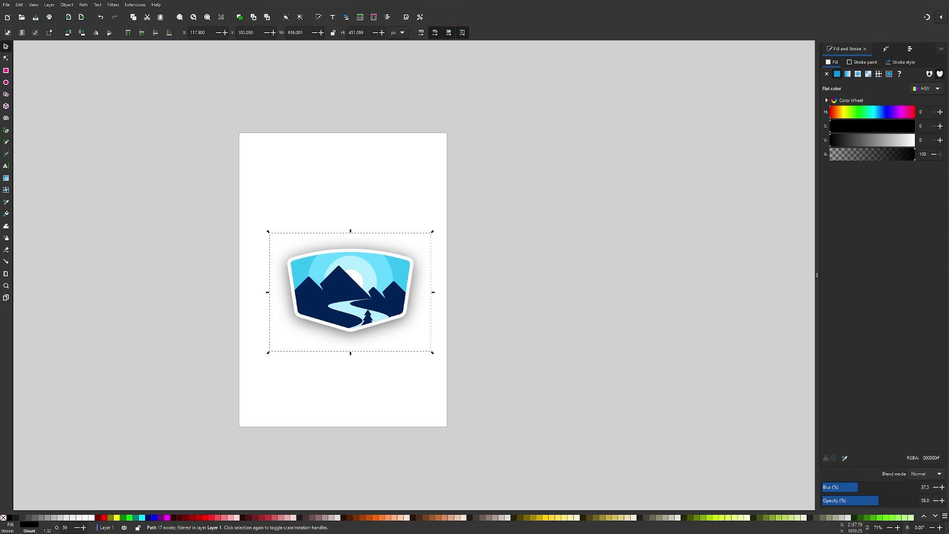
left_click_drag(867, 500, 874, 501)
key("Escape")
scroll(390, 361, "up", 3, "ctrl")
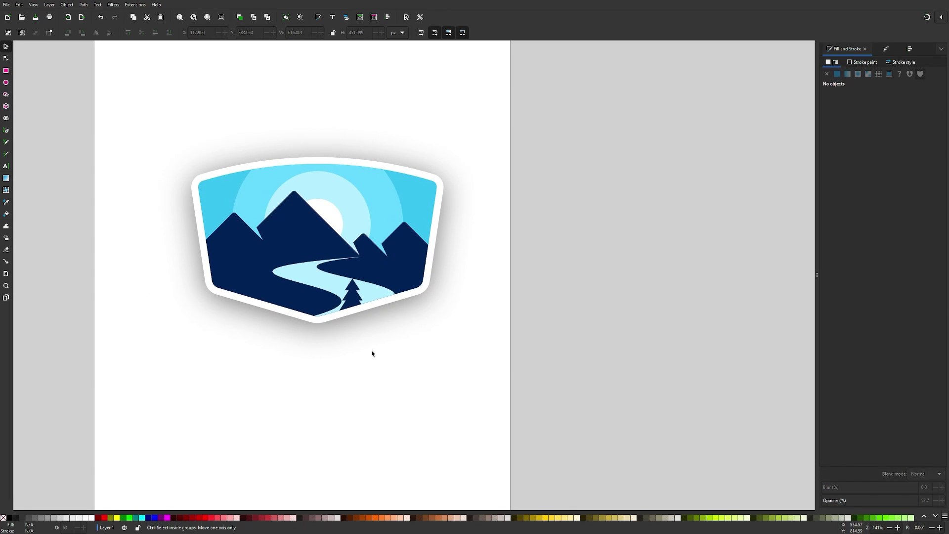
scroll(400, 373, "up", 2, "ctrl")
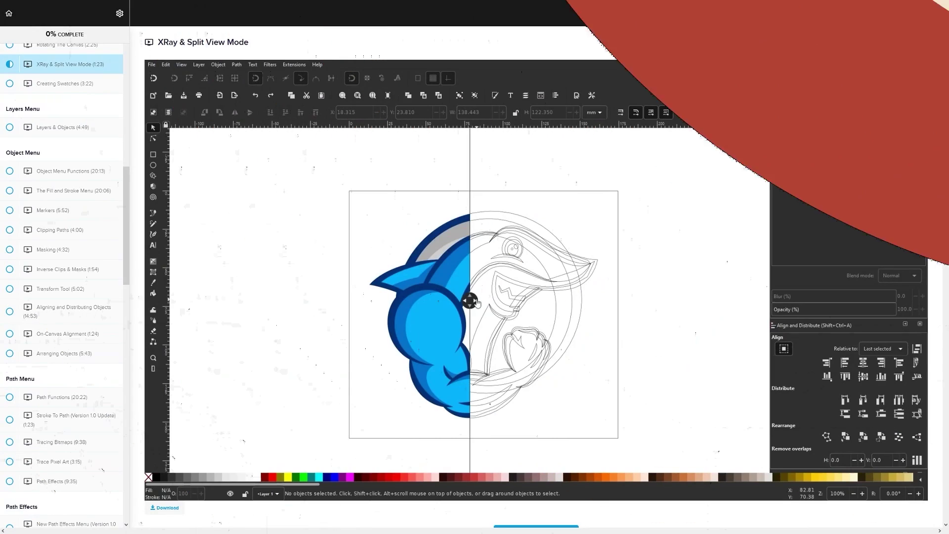
left_click_drag(478, 305, 410, 303)
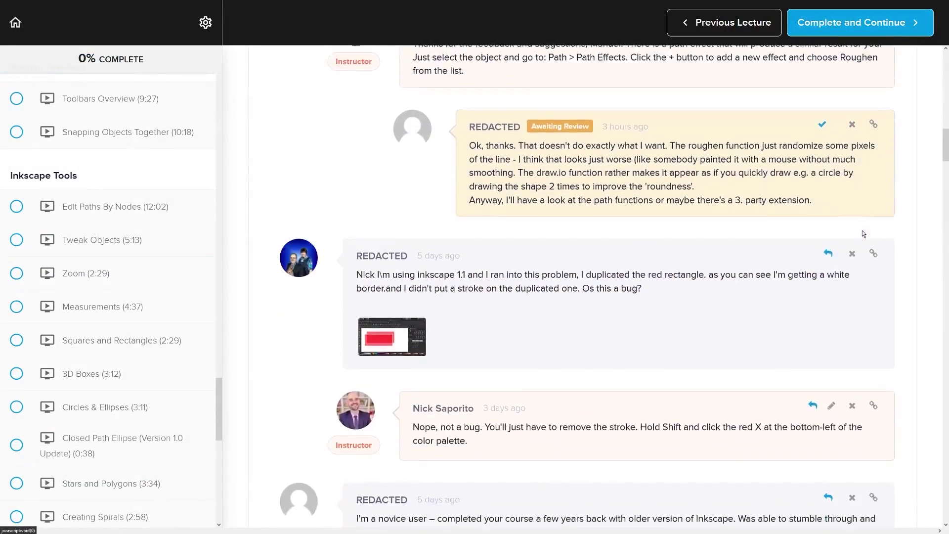
scroll(863, 230, "down", 4)
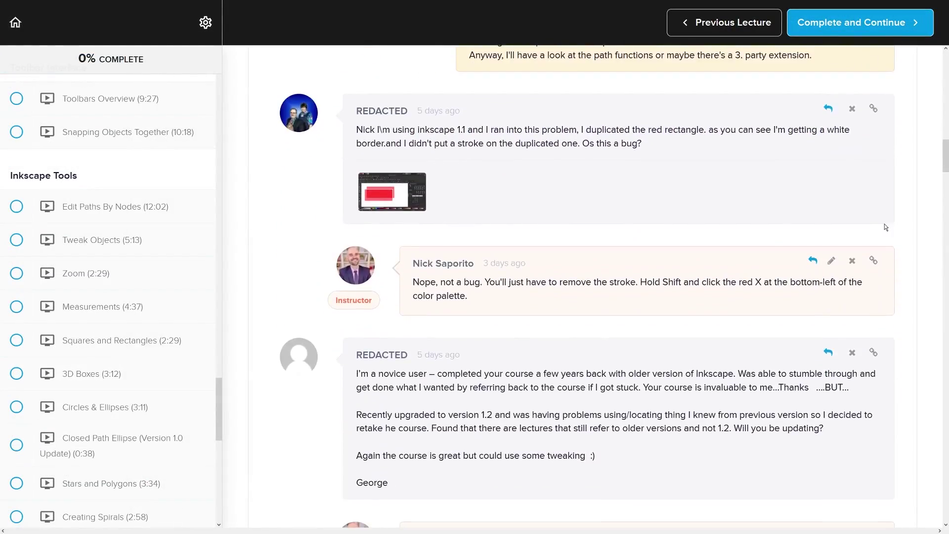
scroll(886, 226, "down", 3)
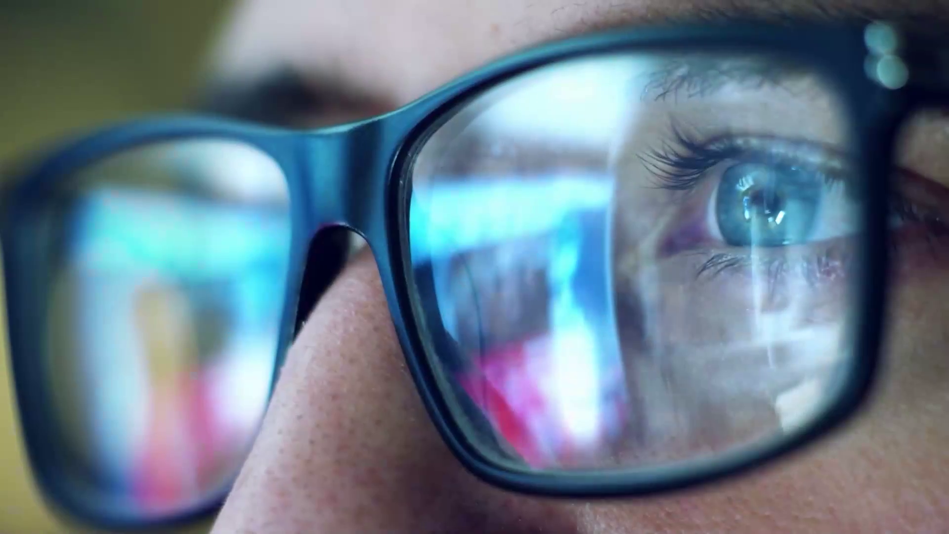